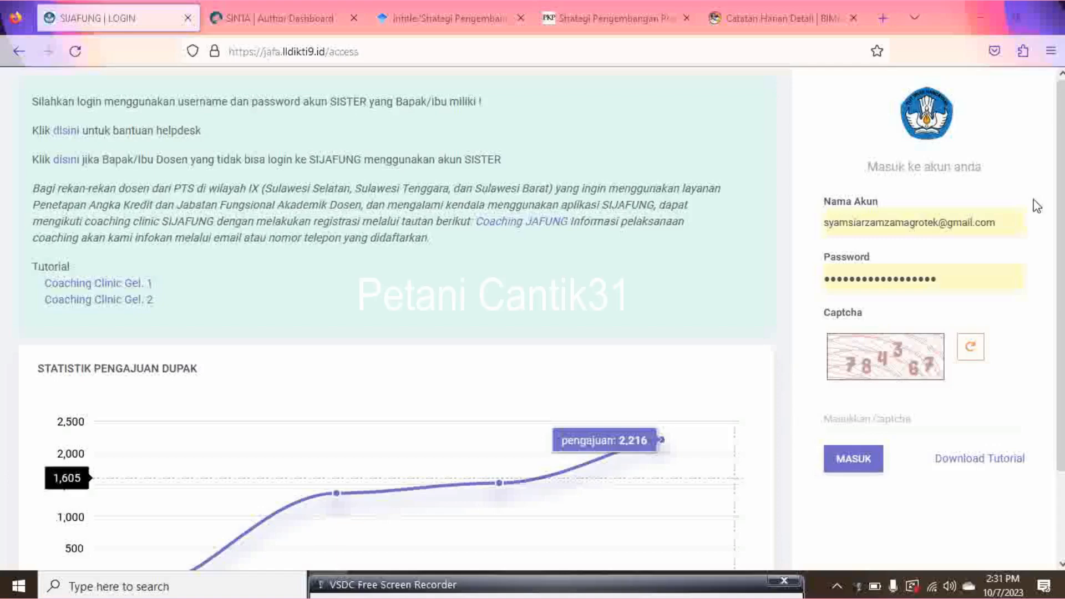
Enter the captcha code on the SIJAFUNG login form and sign in to the account
left_click(935, 420)
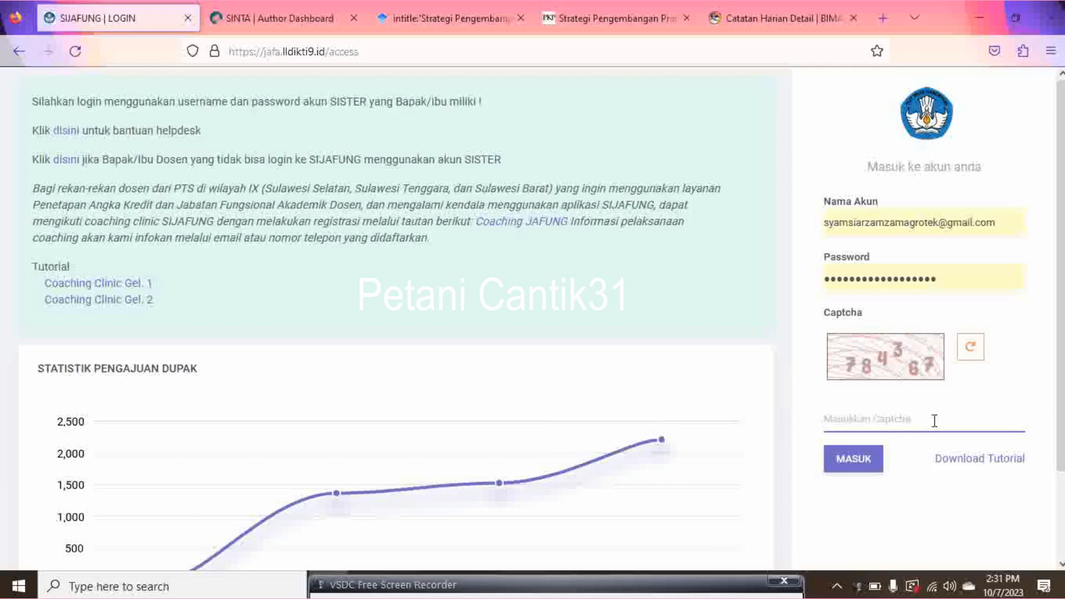
type("7")
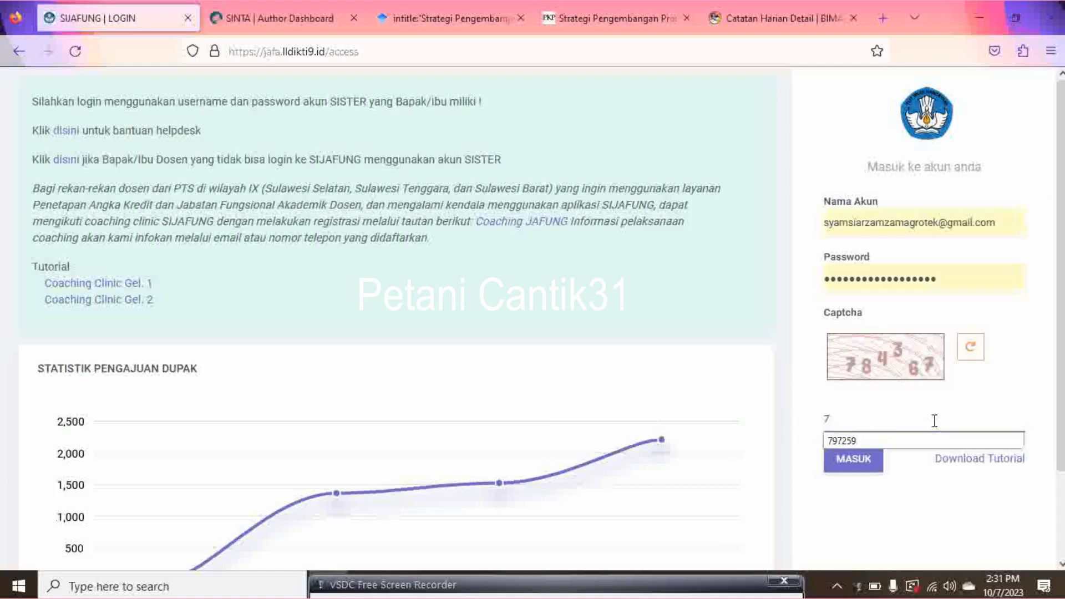
type("84")
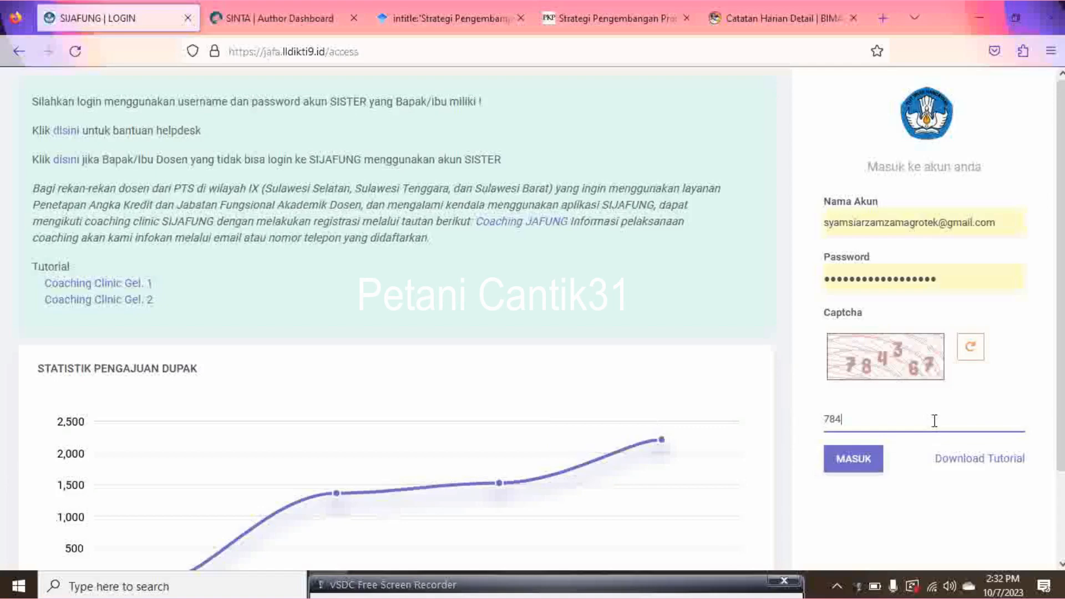
type("367")
left_click(860, 473)
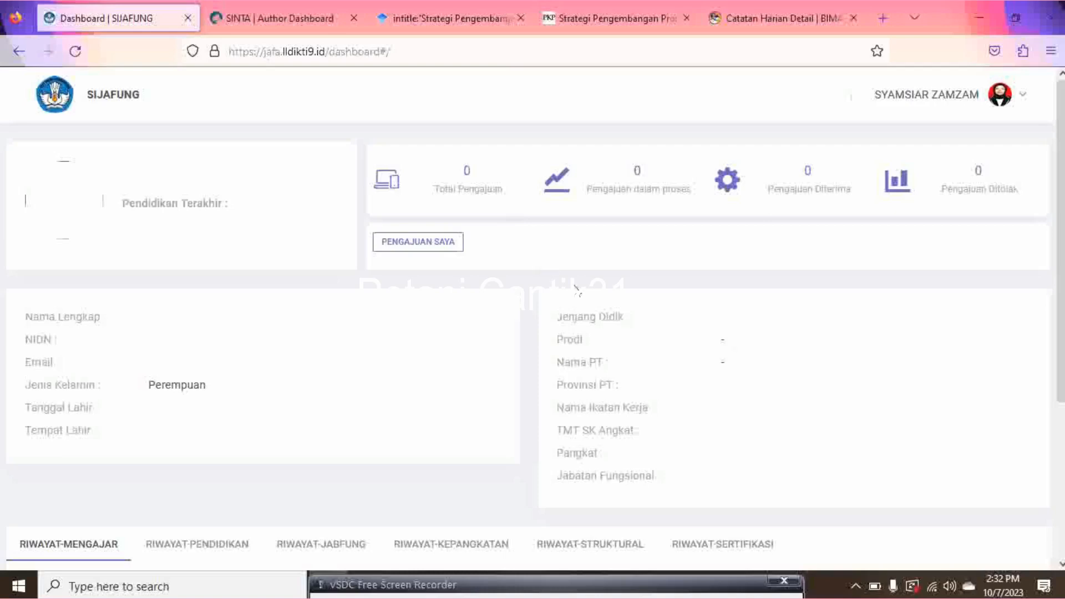
Open the list of own submissions and edit the DUPAK submission dated 06 Oktober 2023
scroll(781, 366, "down", 4)
scroll(783, 366, "up", 5)
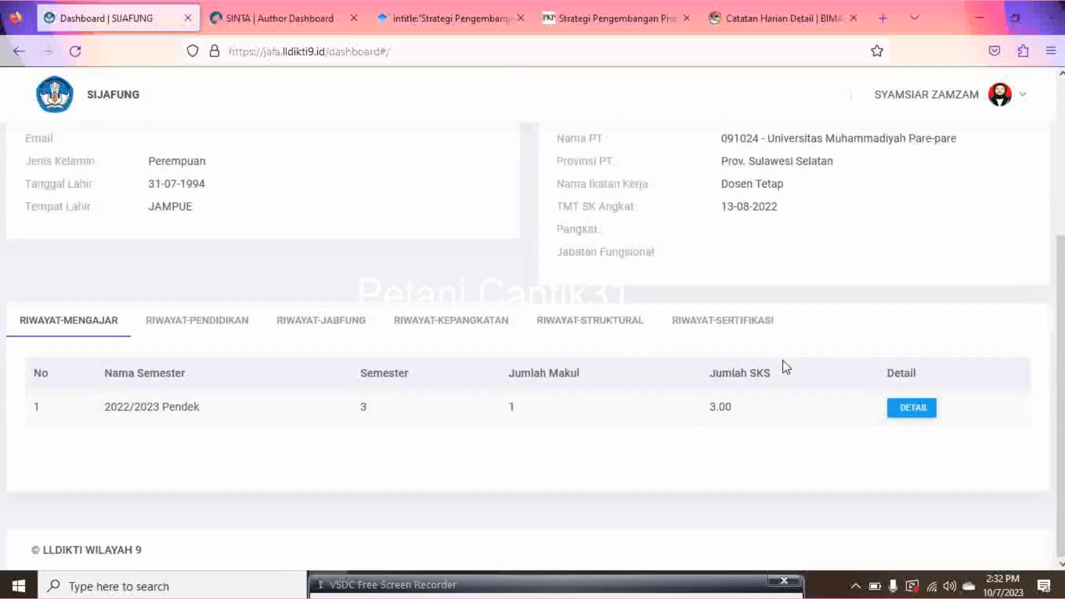
left_click(445, 244)
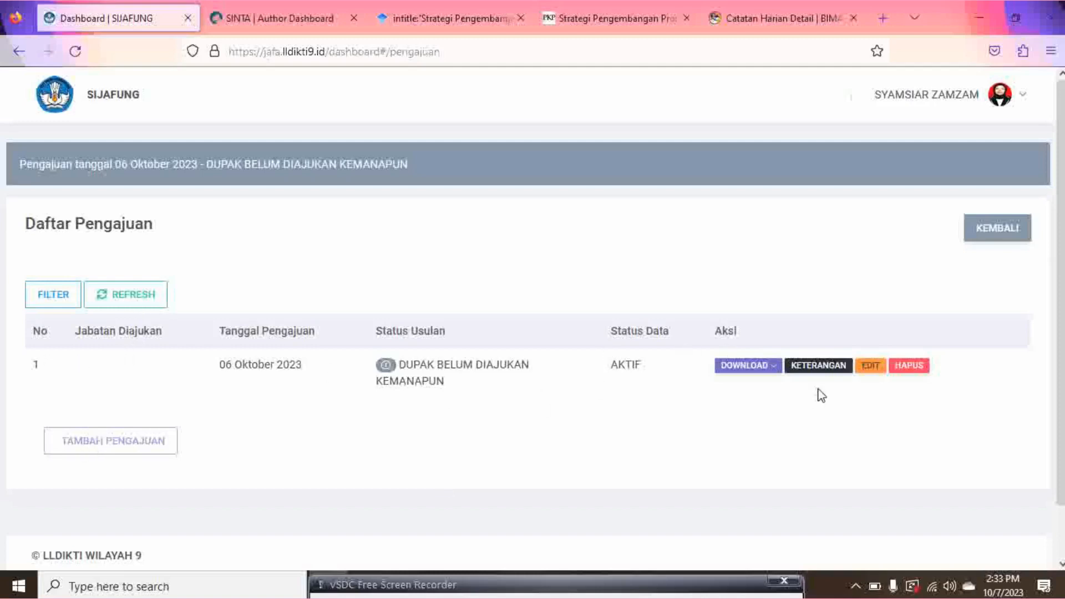
left_click(870, 367)
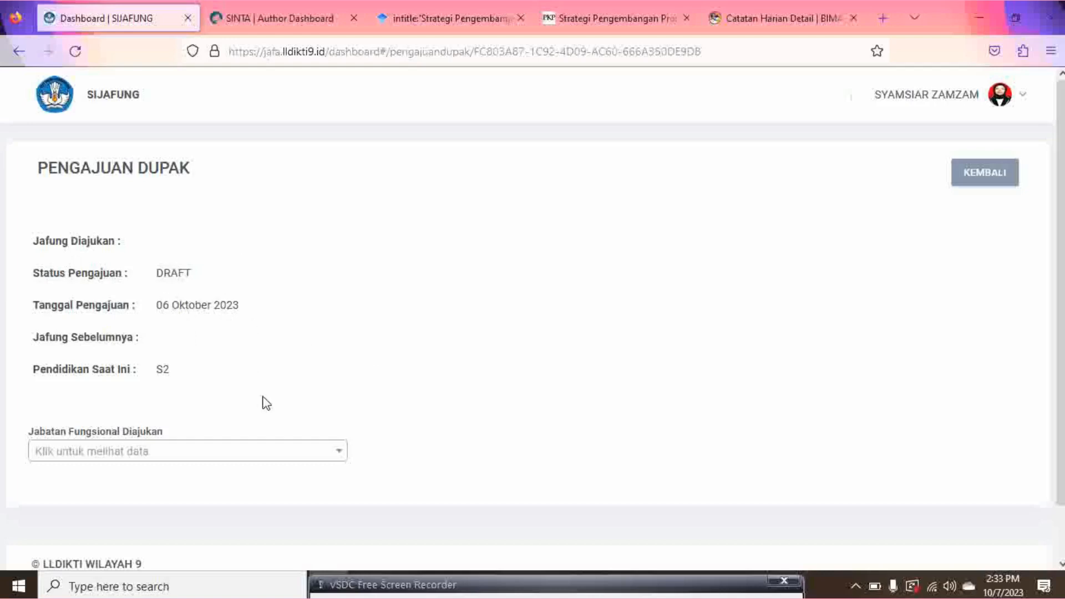
Set the proposed functional position (Jabatan Fungsional Diajukan) to ASISTEN AHLI - 150.00 and reload the credit data
scroll(278, 394, "down", 1)
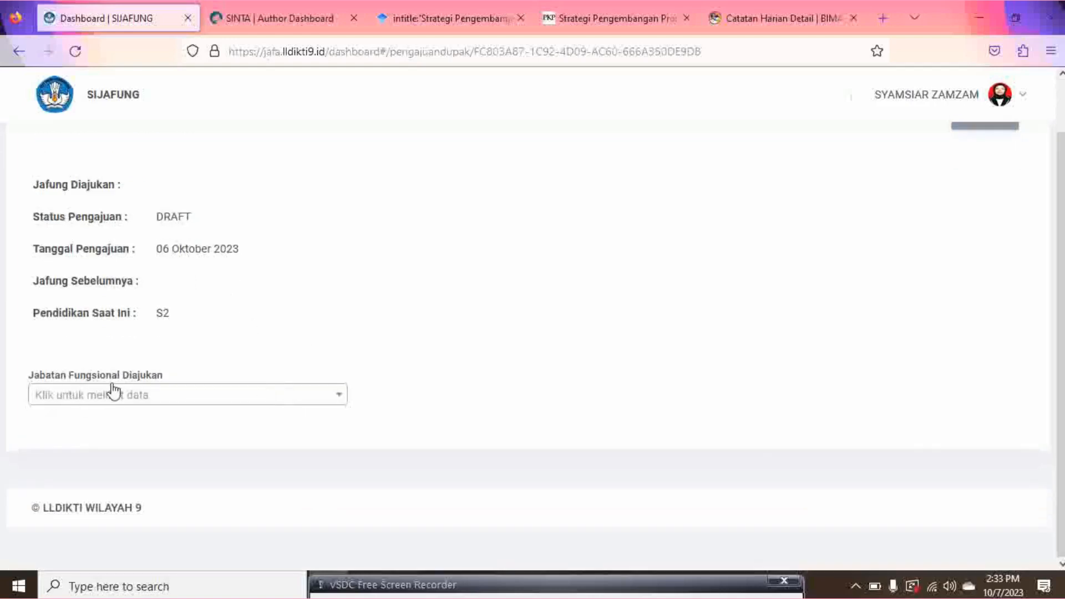
left_click(288, 397)
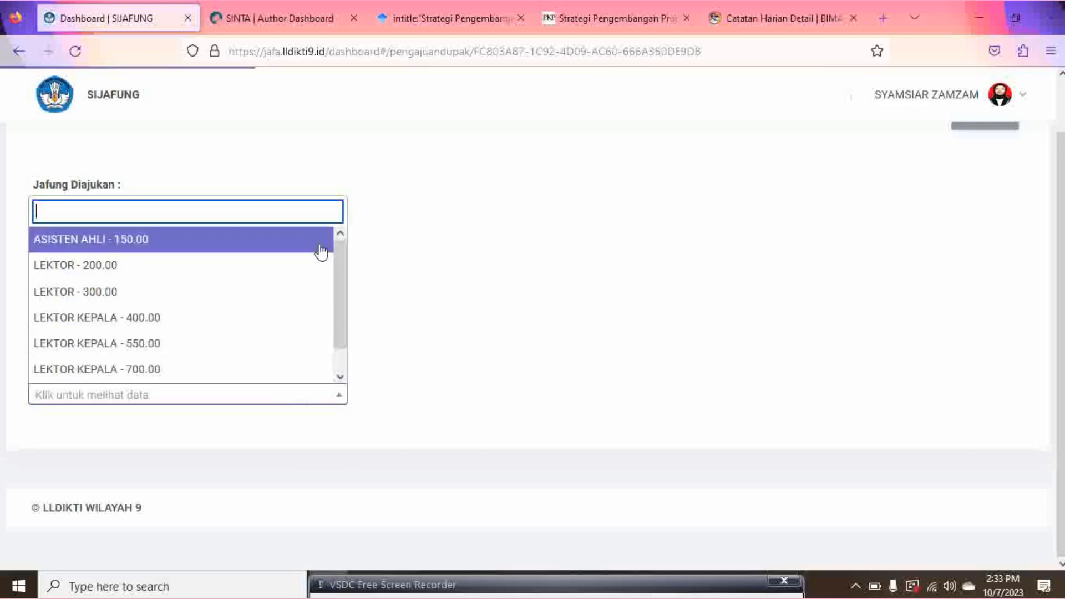
left_click(184, 254)
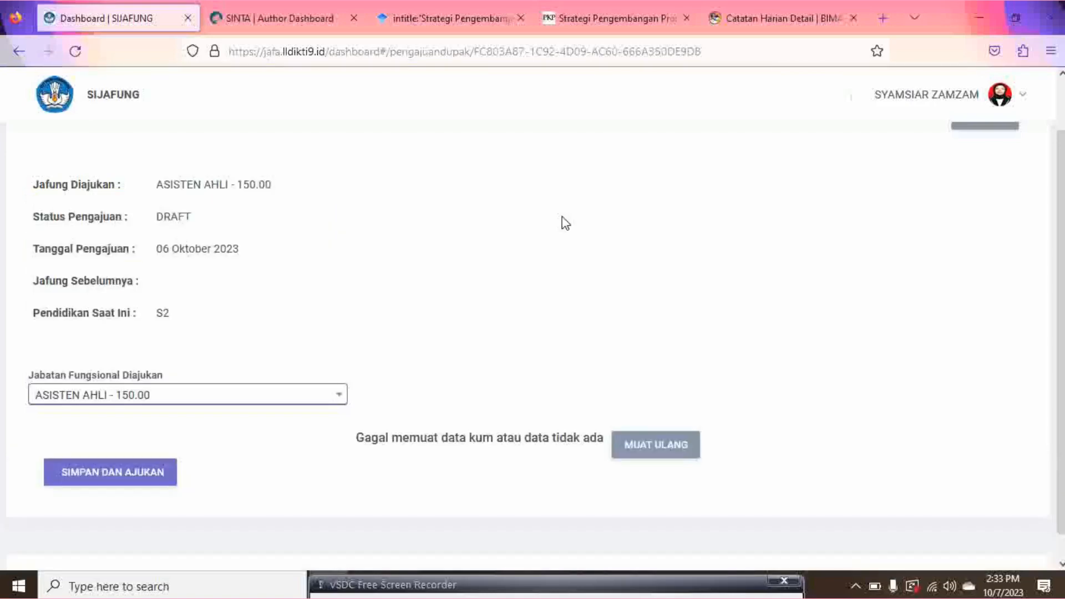
scroll(574, 236, "down", 1)
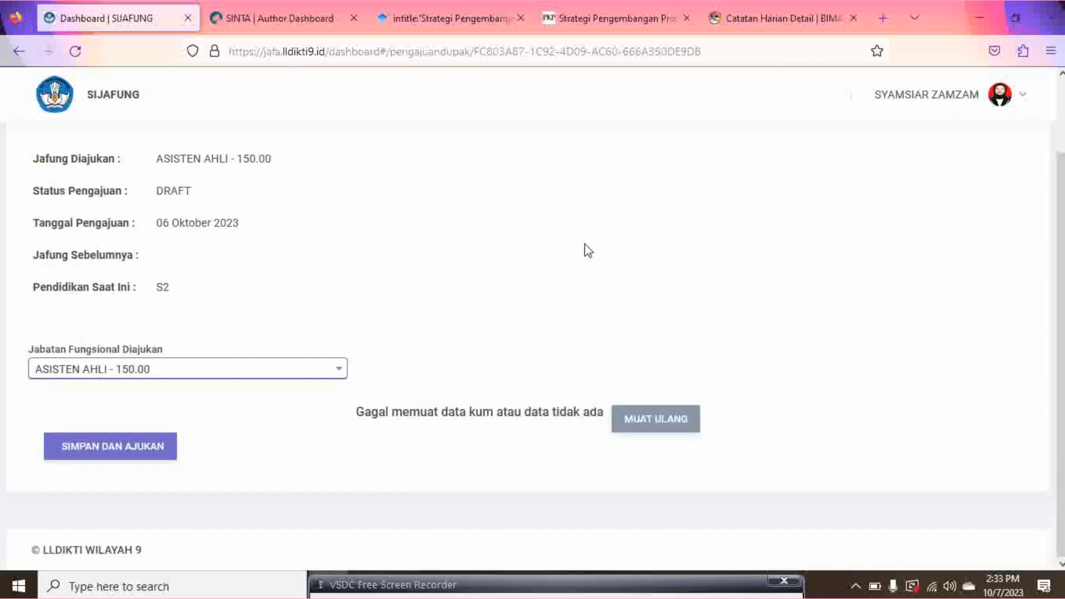
left_click(661, 422)
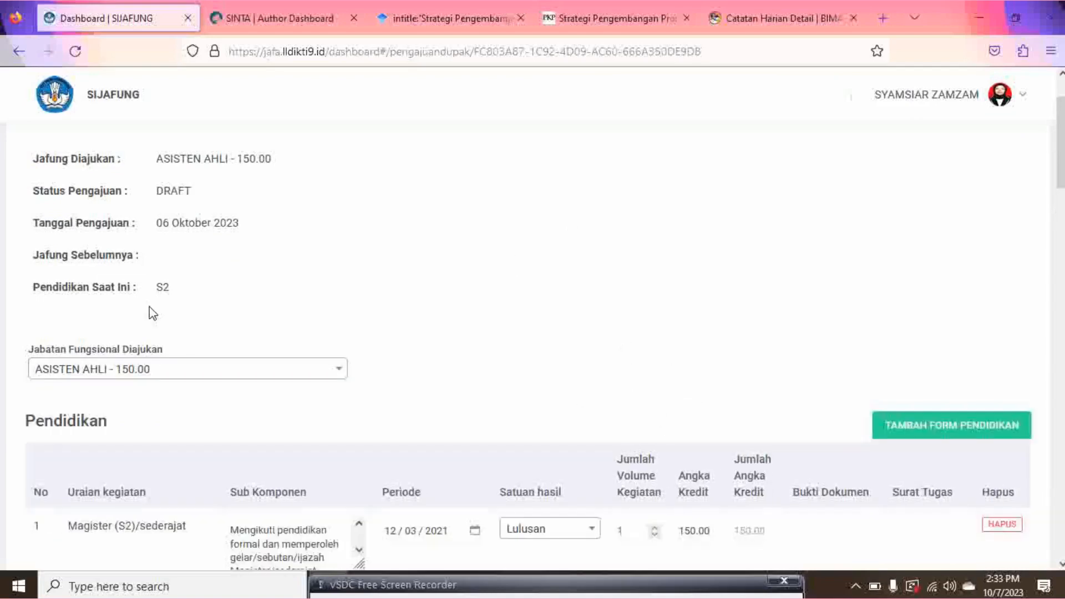
Add a second row to the Pendidikan section from the Magister (S2)/sederajat record in the education history
scroll(551, 262, "down", 4)
scroll(553, 257, "down", 15)
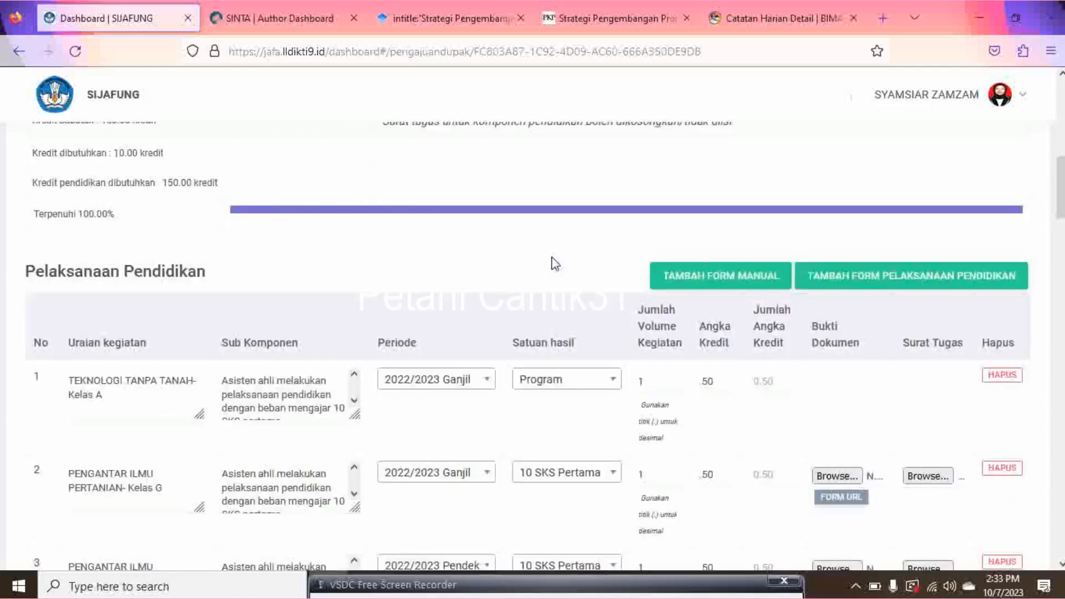
scroll(555, 266, "down", 20)
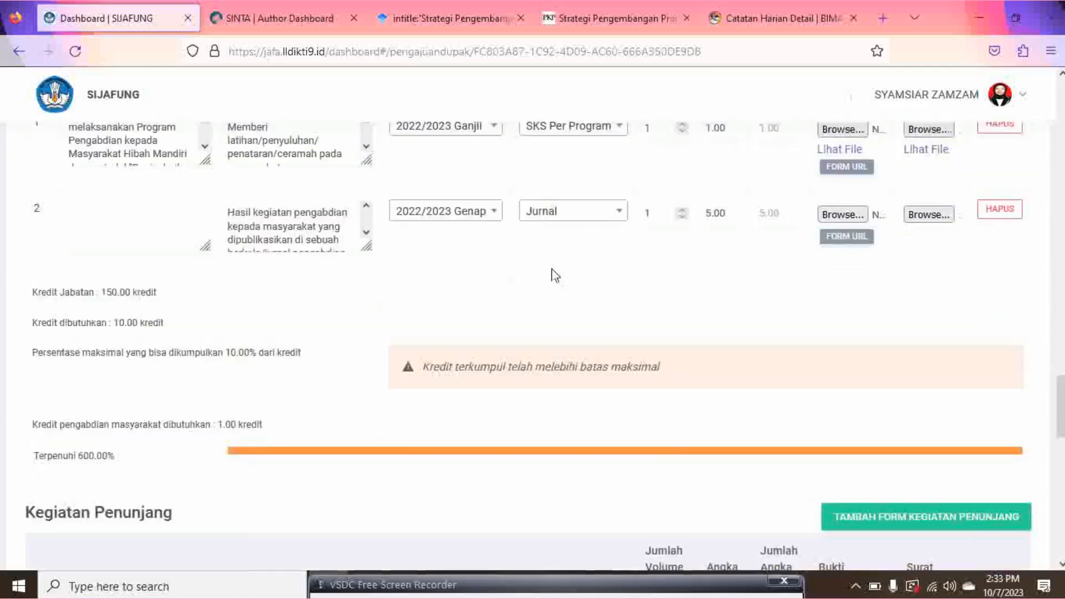
scroll(555, 275, "up", 20)
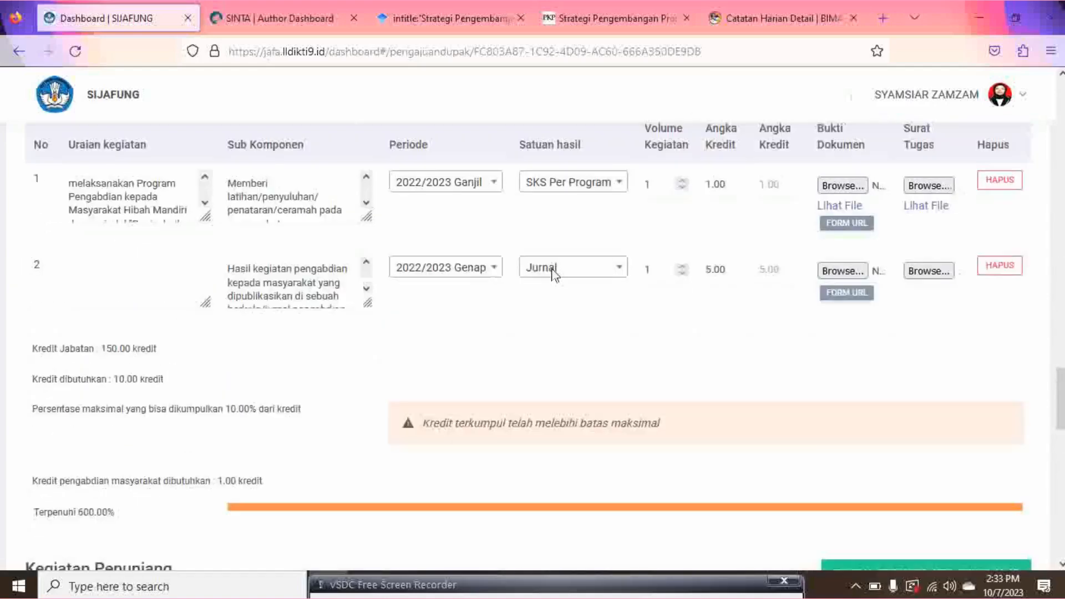
scroll(555, 275, "up", 20)
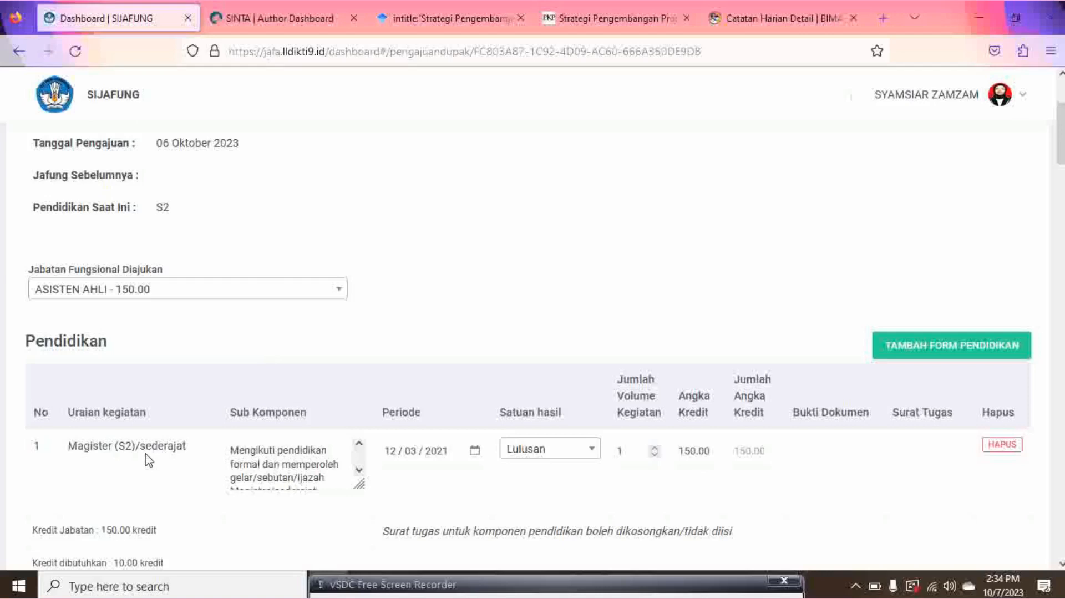
left_click(914, 350)
scroll(832, 371, "down", 3)
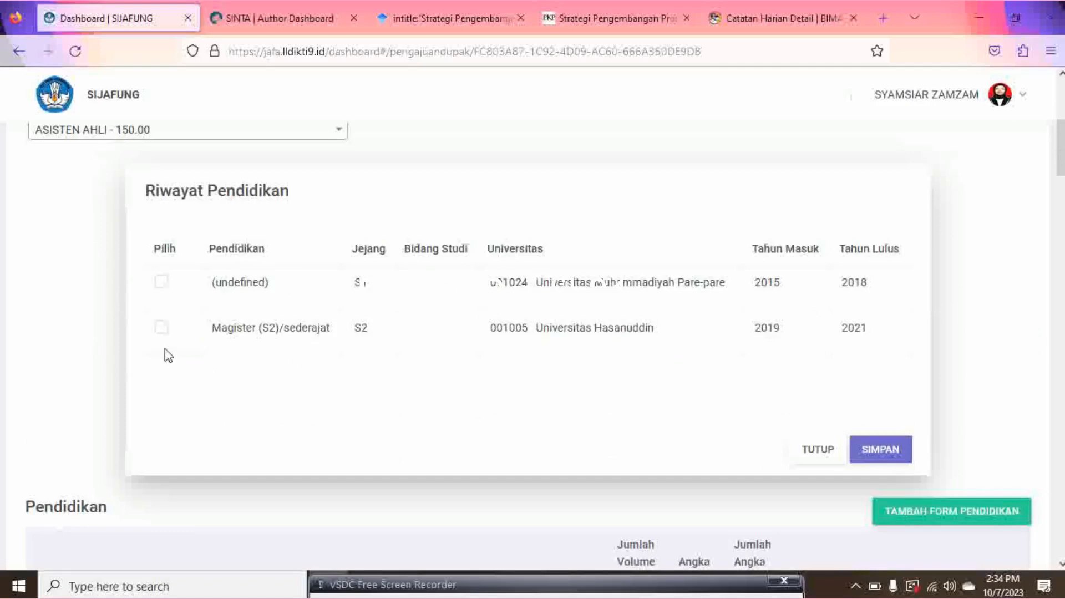
left_click(162, 330)
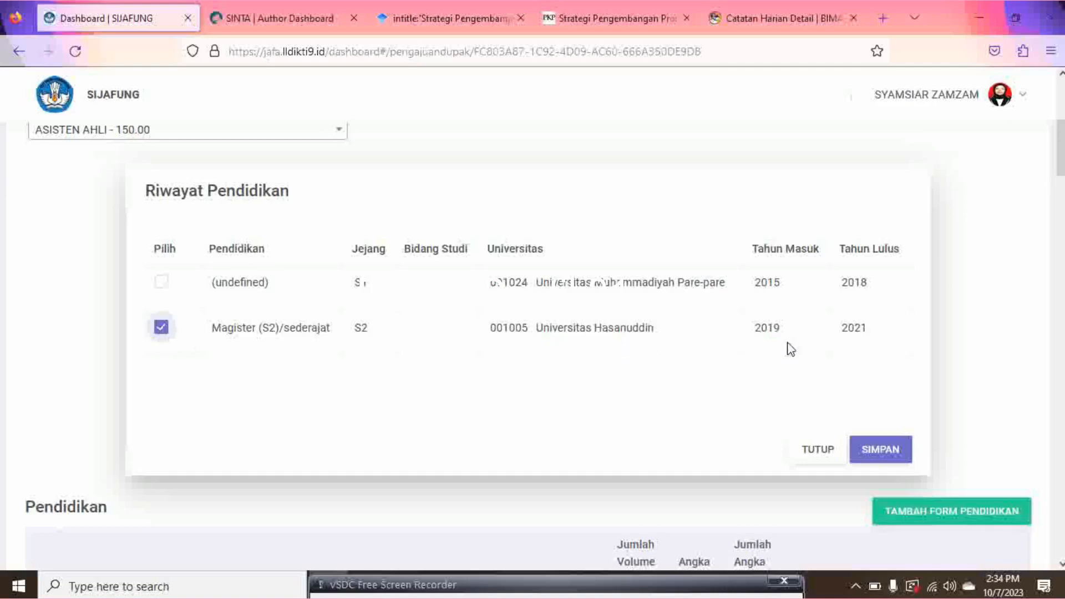
left_click(890, 451)
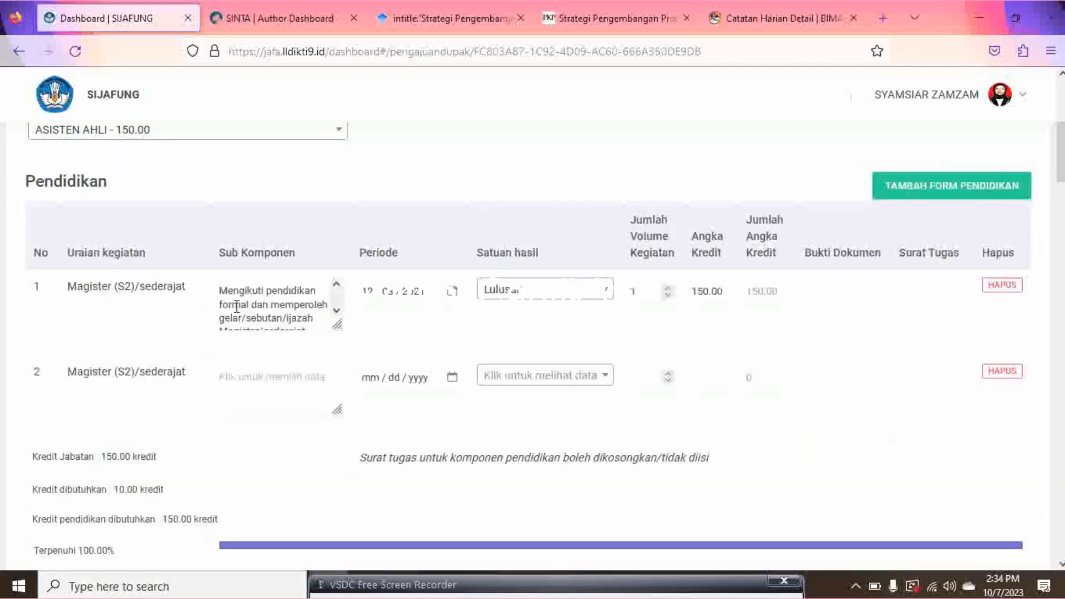
Assign the second row the sub component "Mengikuti pendidikan formal dan memperoleh gelar/sebutan/ijazah Magister/sederajat"
scroll(261, 375, "down", 3)
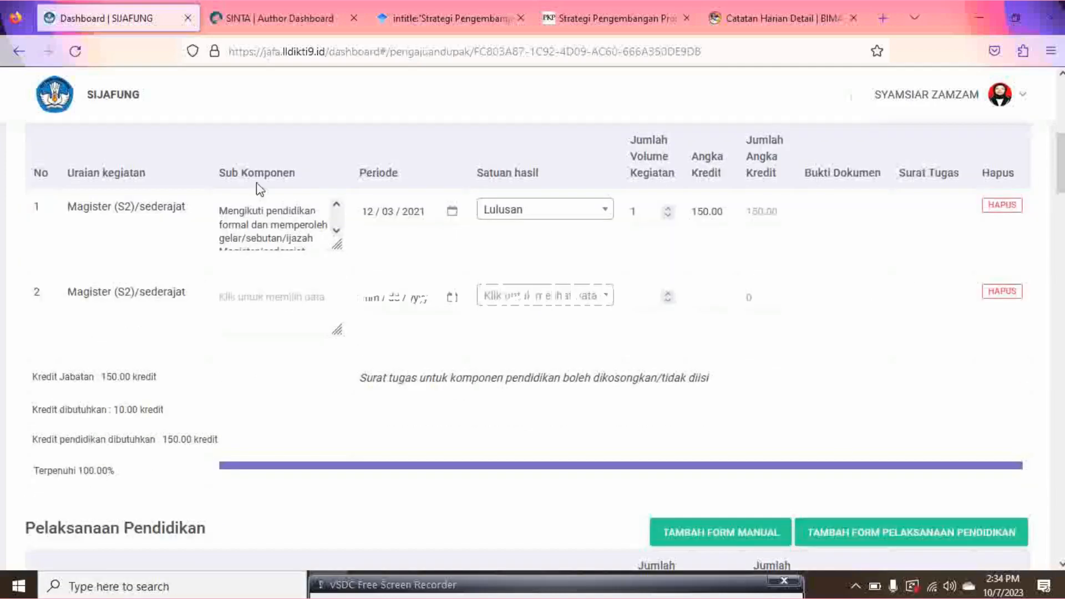
left_click(262, 304)
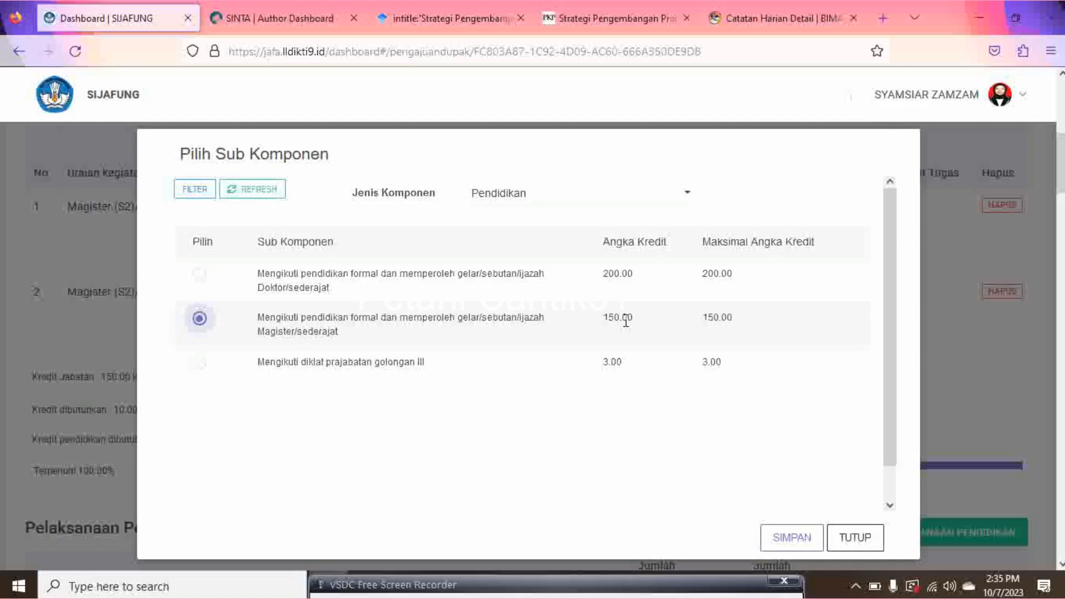
left_click(794, 536)
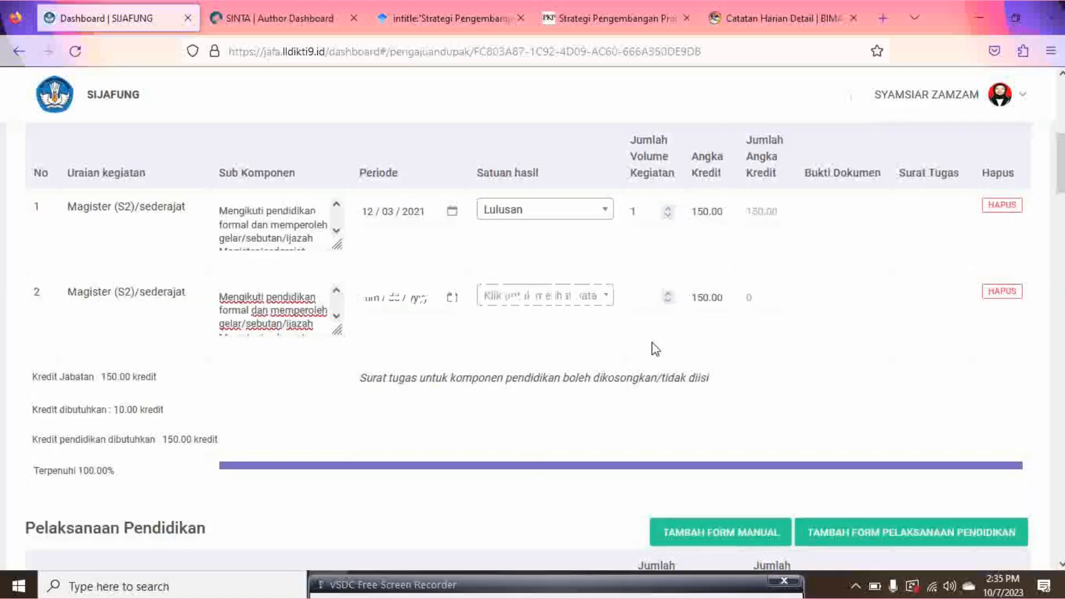
Set the period of the second Pendidikan row to 12/03/2021
left_click(452, 300)
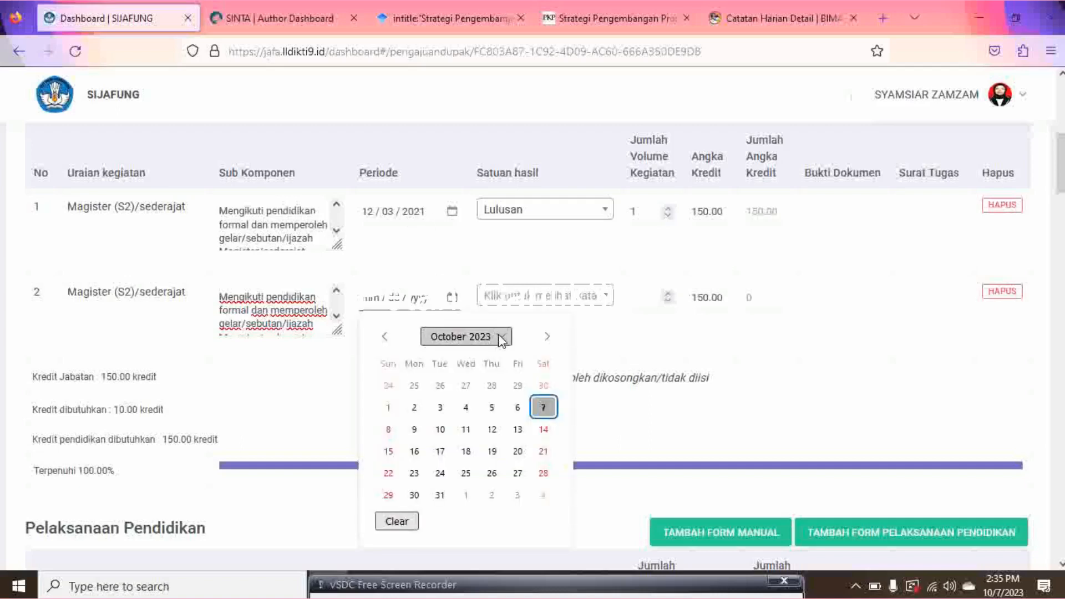
left_click(501, 338)
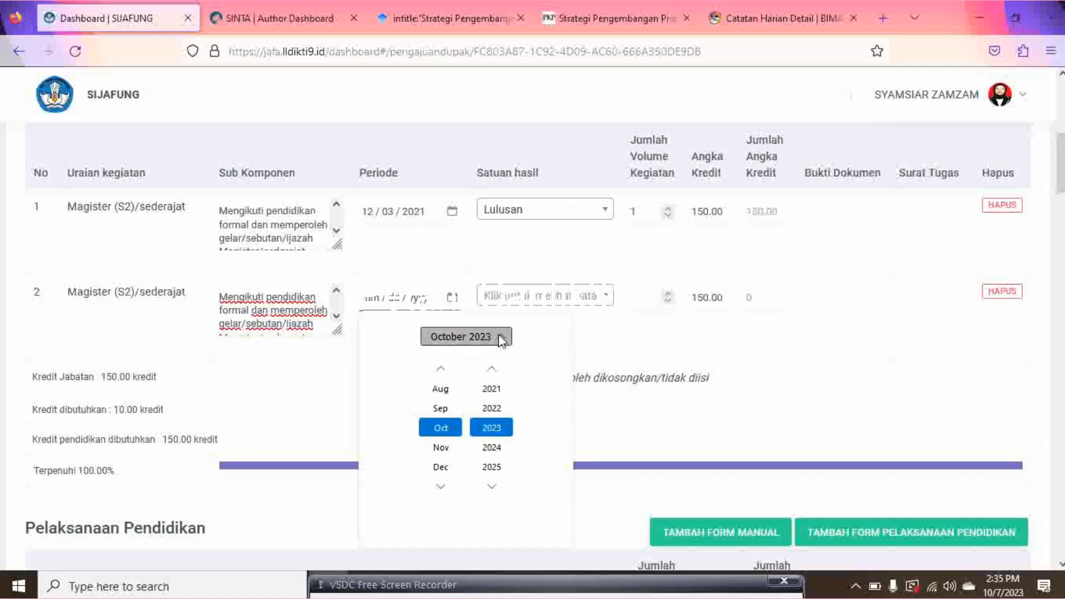
left_click(493, 395)
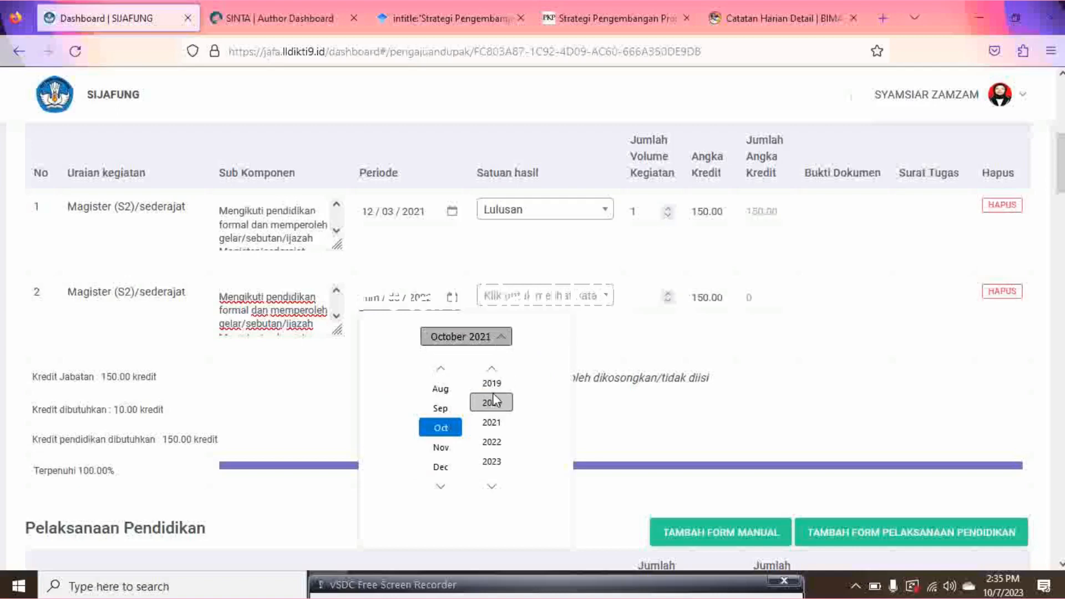
left_click(444, 467)
left_click(465, 337)
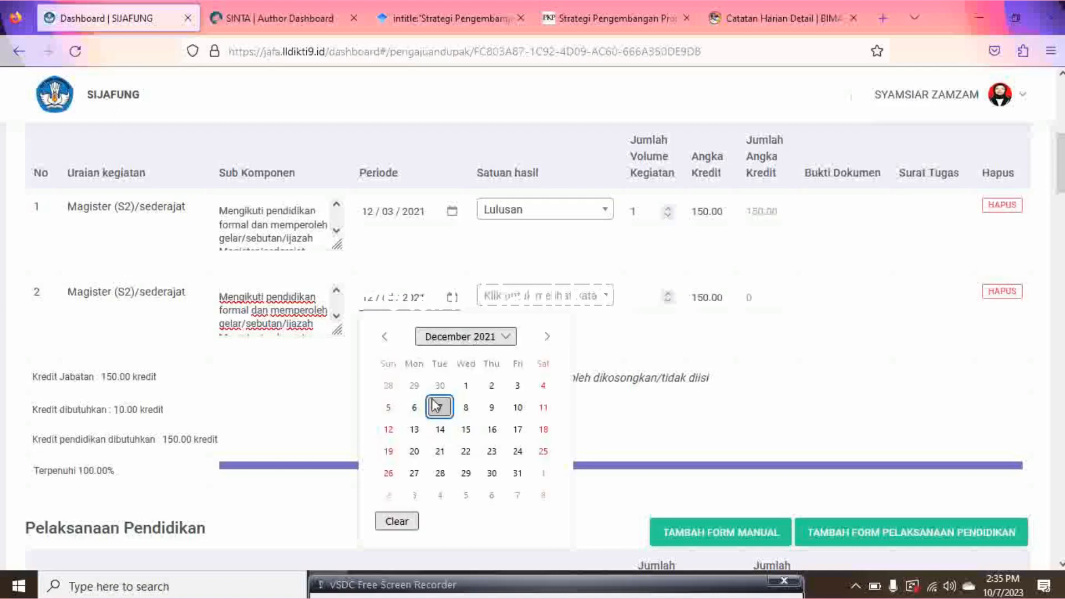
left_click(518, 385)
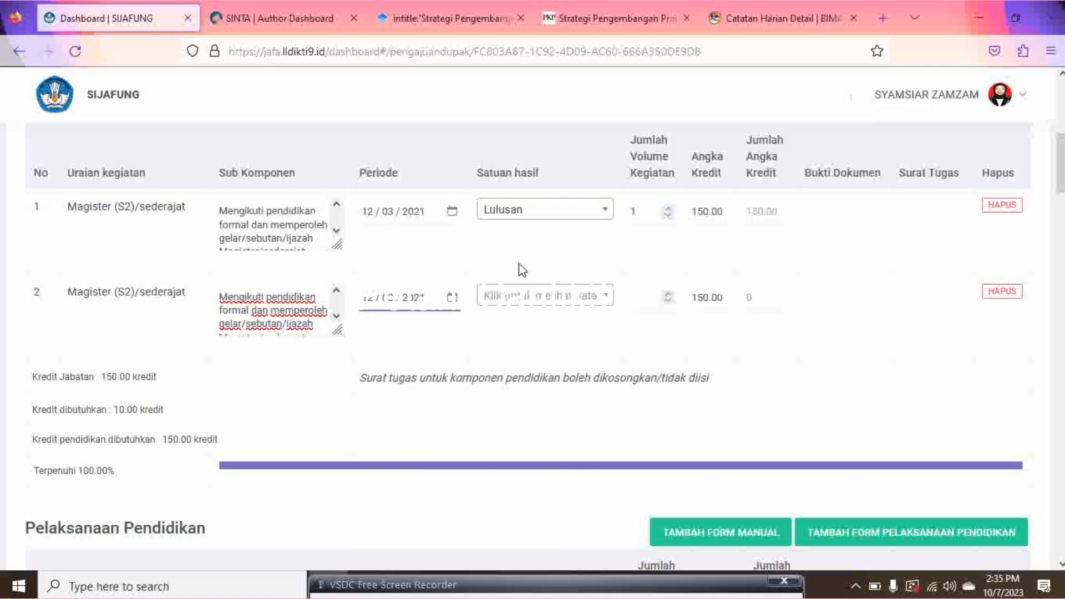
Set the second Pendidikan row's Satuan hasil to Lulusan and its Jumlah Volume Kegiatan to 1
left_click(591, 303)
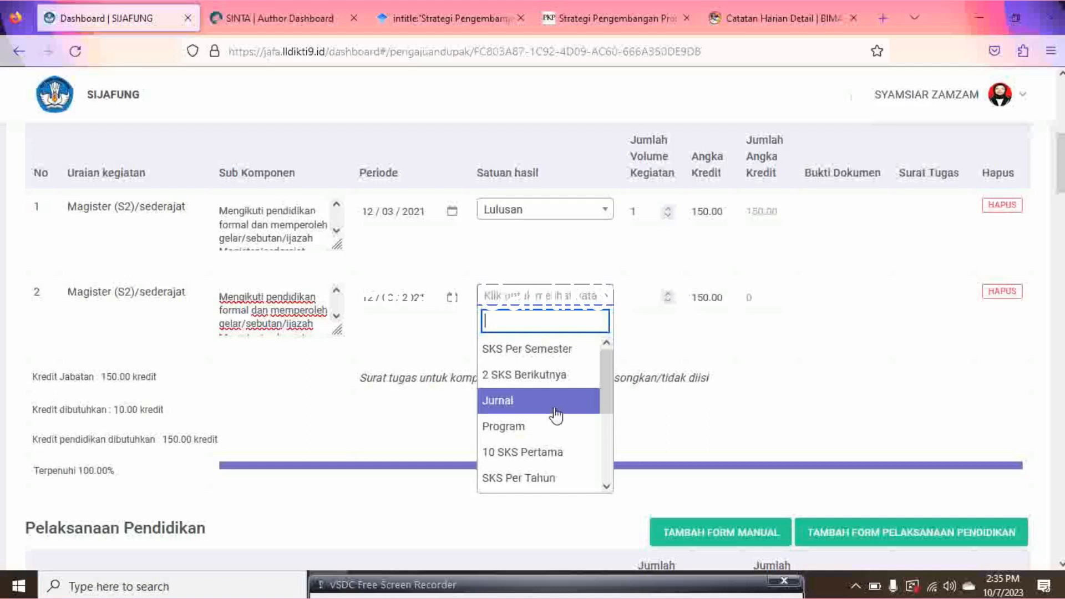
scroll(558, 418, "down", 2)
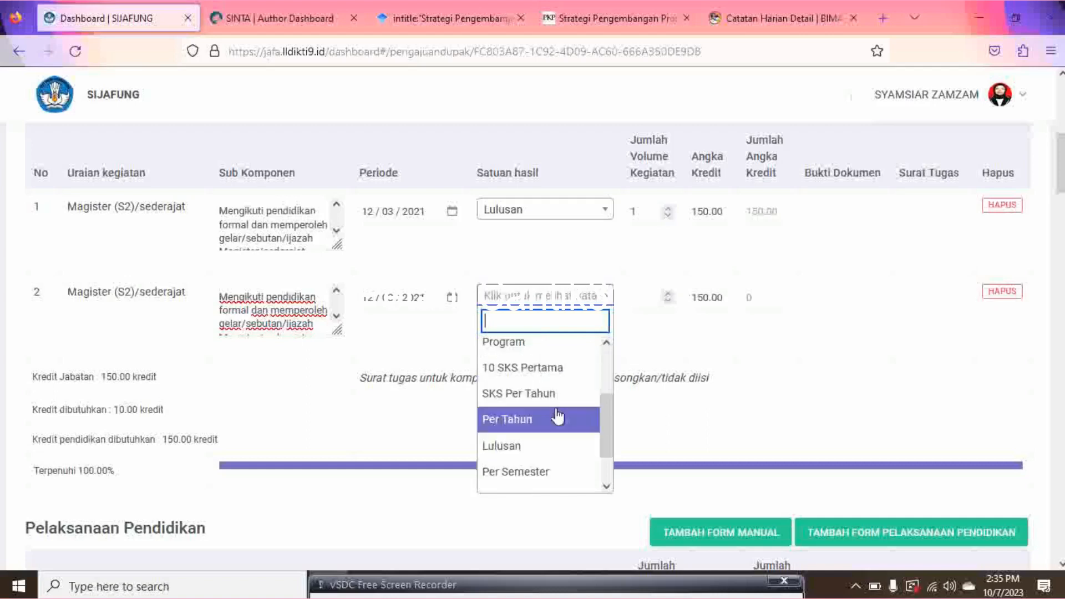
left_click(552, 447)
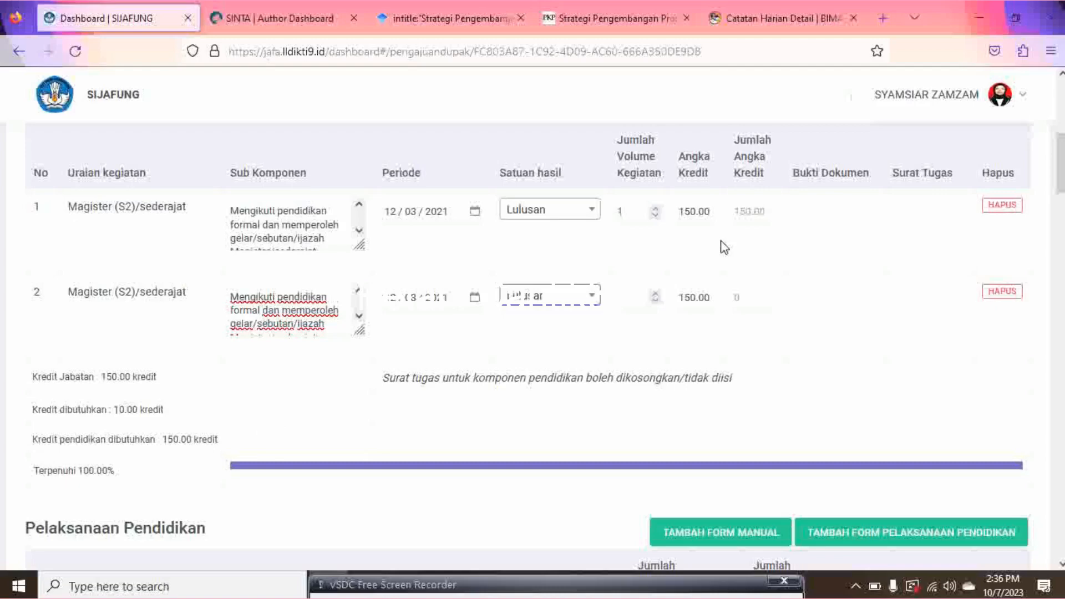
scroll(492, 297, "up", 2)
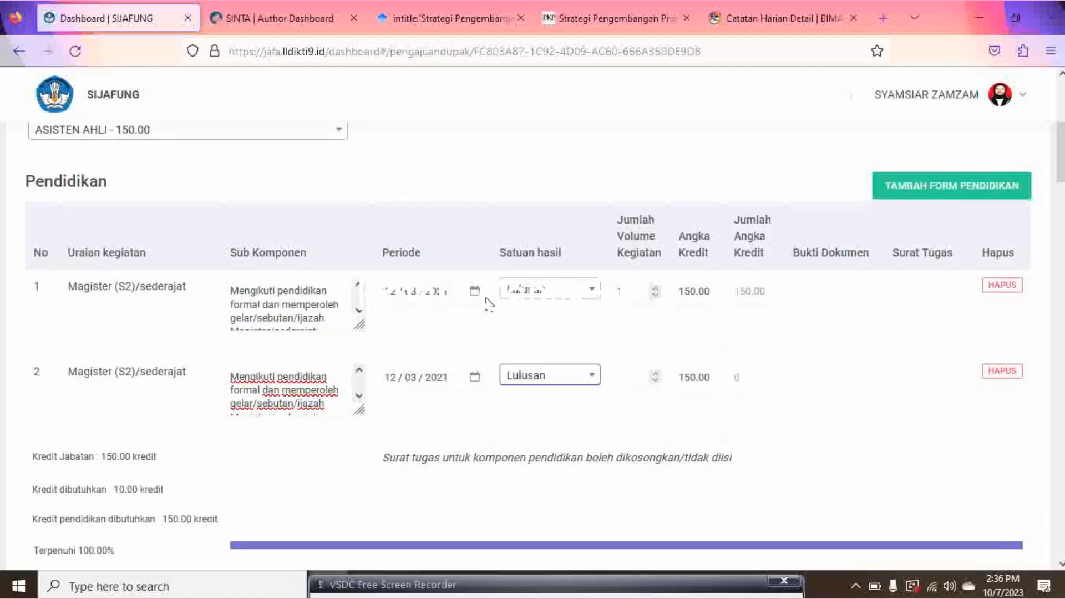
scroll(486, 303, "down", 2)
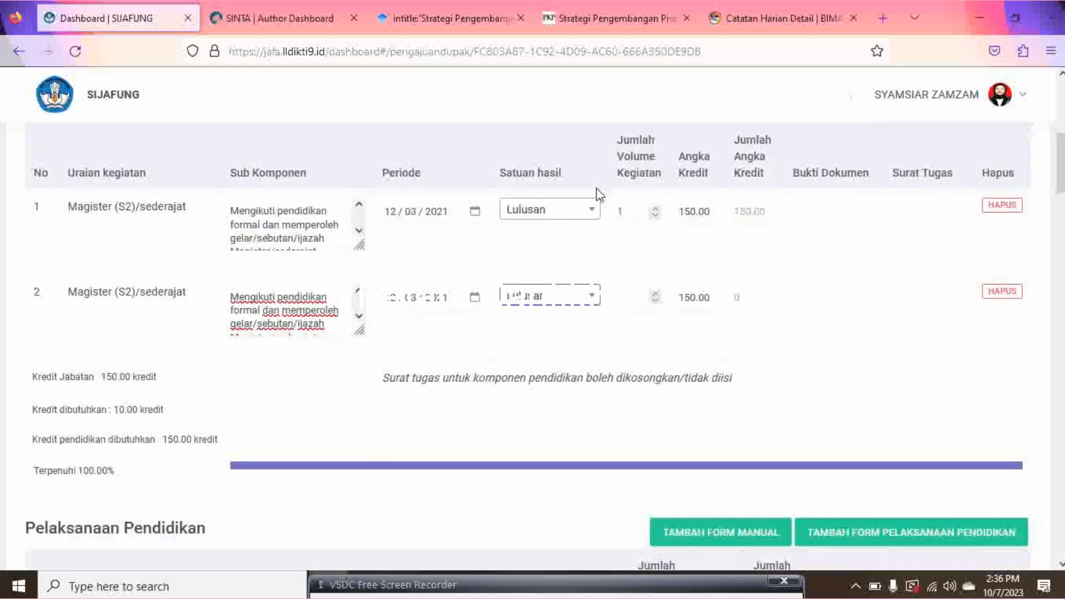
left_click(632, 298)
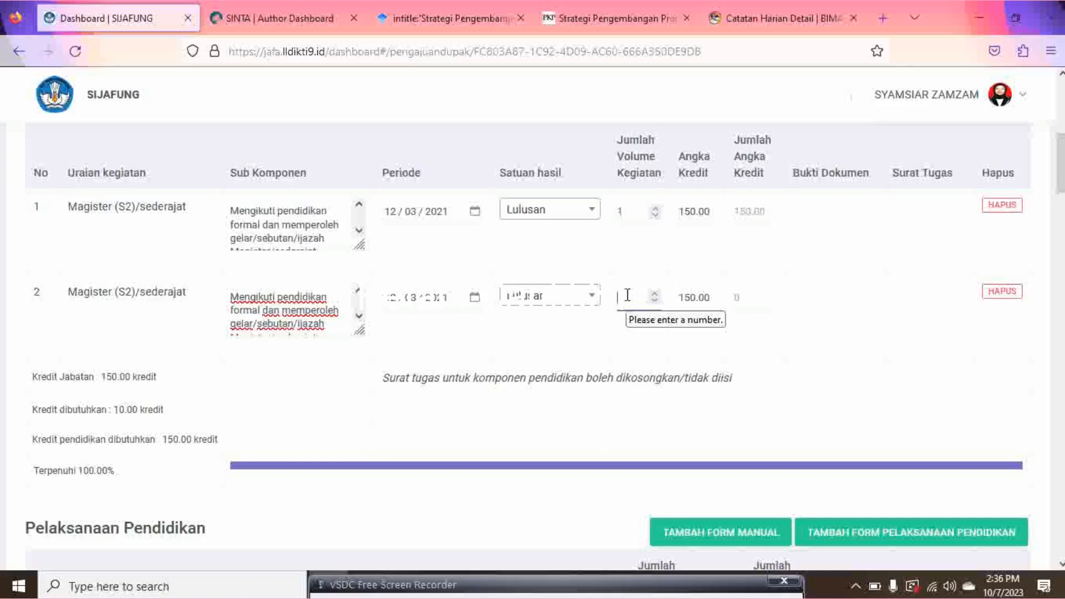
type("1")
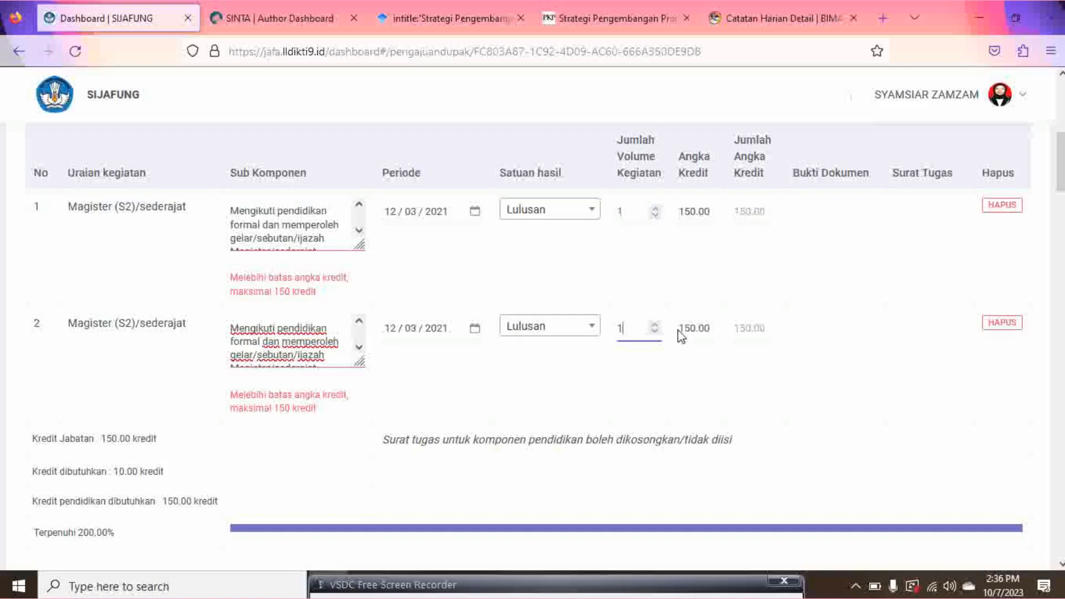
Delete the duplicate second Magister (S2)/sederajat row from the Pendidikan section
left_click(1001, 323)
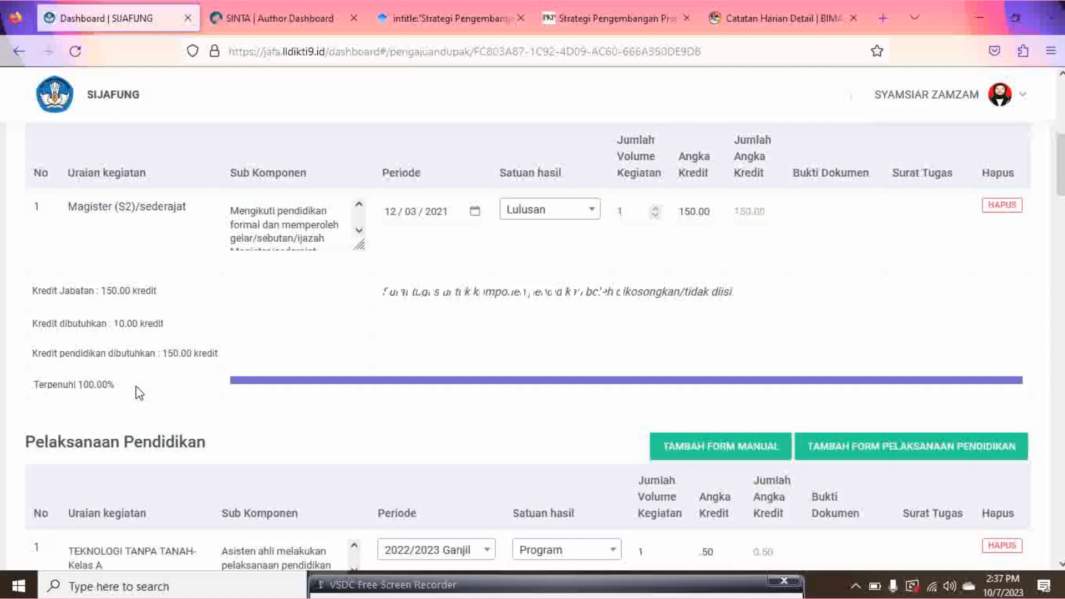
Look through the existing activity rows of the Pelaksanaan Pendidikan section
scroll(138, 393, "down", 4)
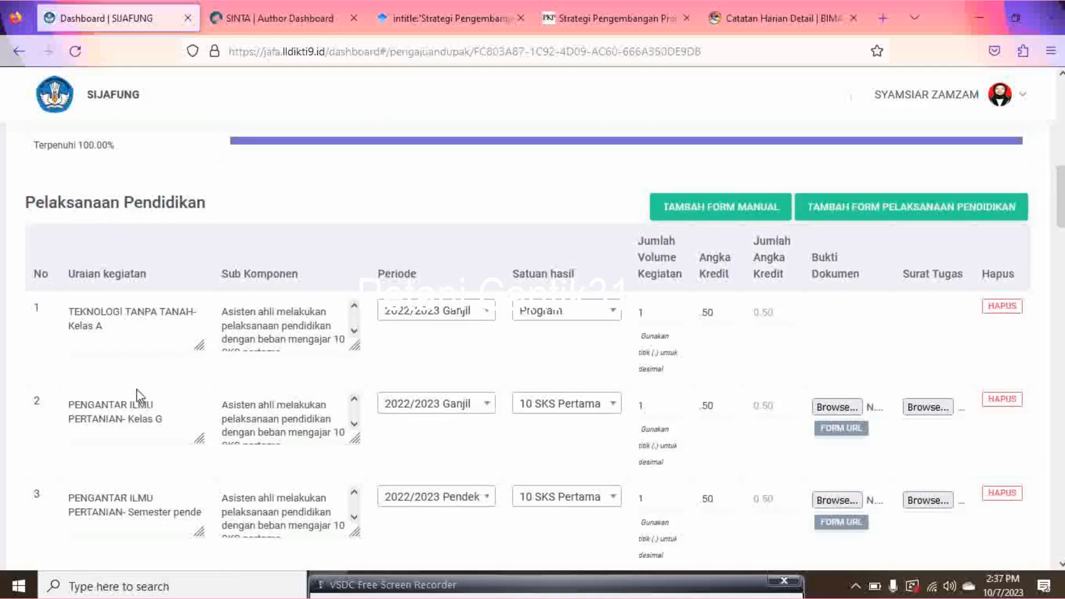
scroll(161, 383, "down", 1)
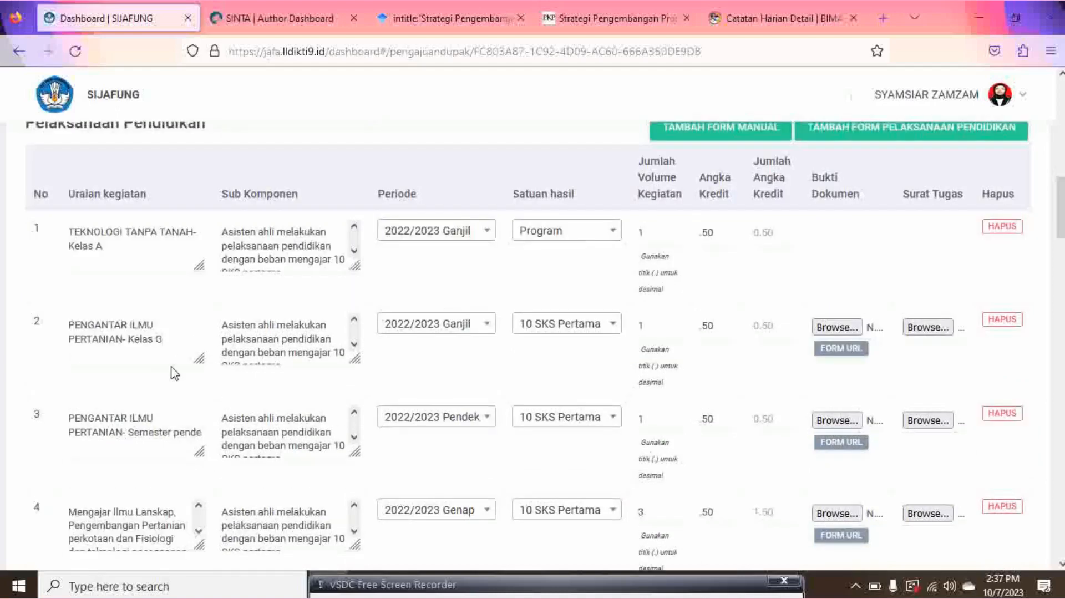
scroll(188, 361, "down", 7)
scroll(188, 363, "up", 15)
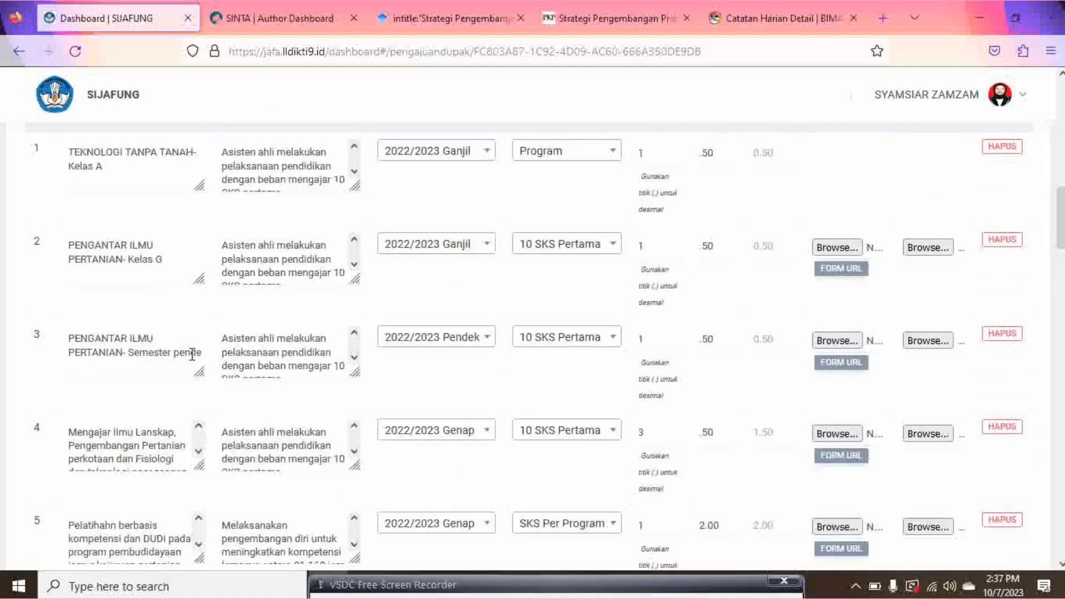
scroll(190, 361, "down", 8)
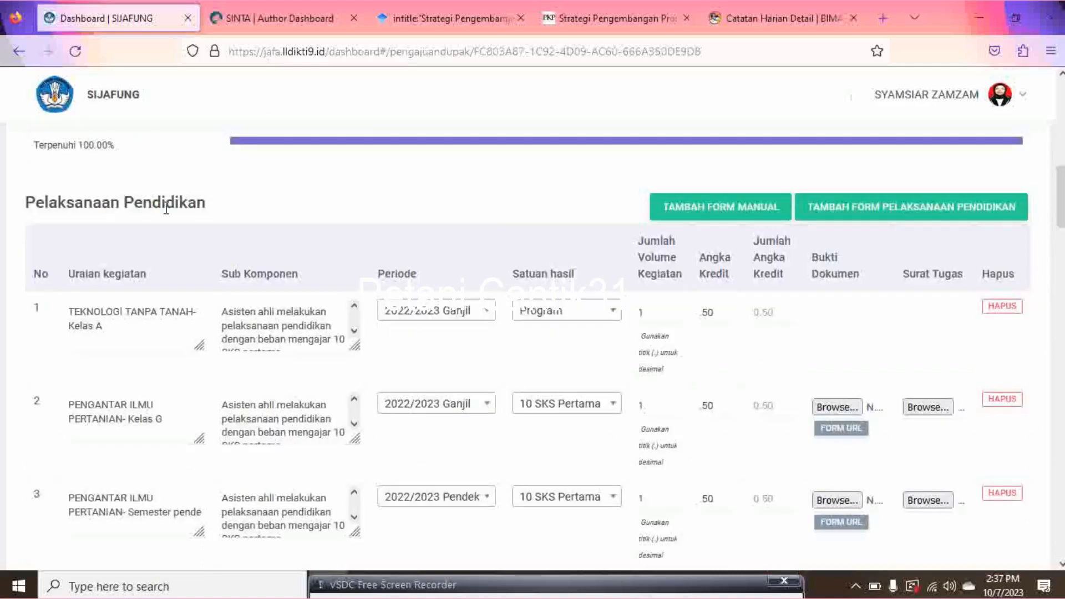
scroll(255, 215, "down", 1)
scroll(259, 215, "up", 2)
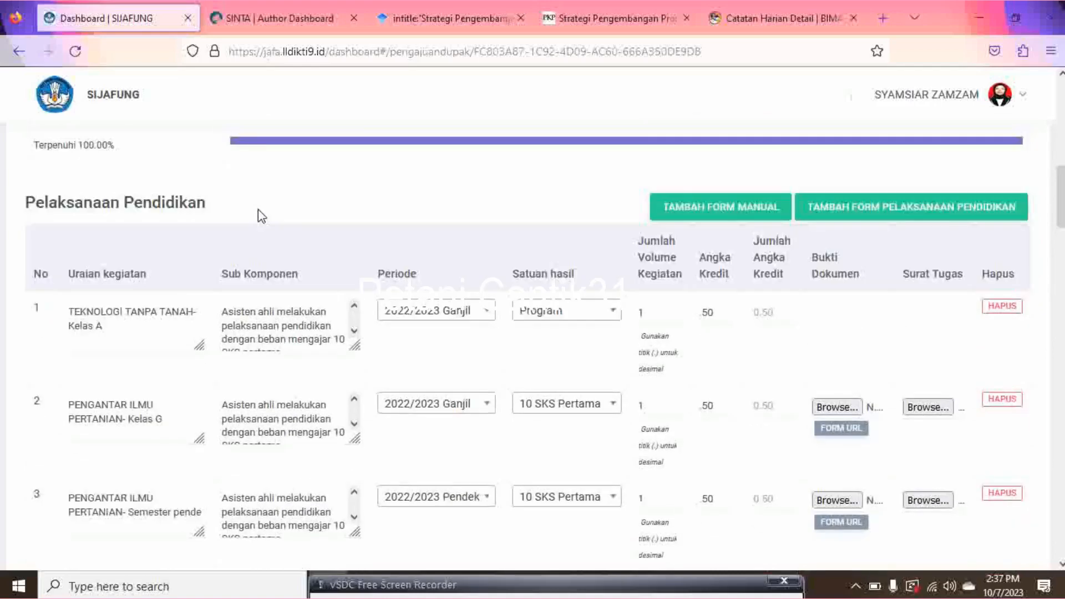
Add the class teaching activity "TEKNOLOGI TANPA TANAH- Kelas A" for 2022/2023 Pendek to the Pelaksanaan Pendidikan section
left_click(900, 221)
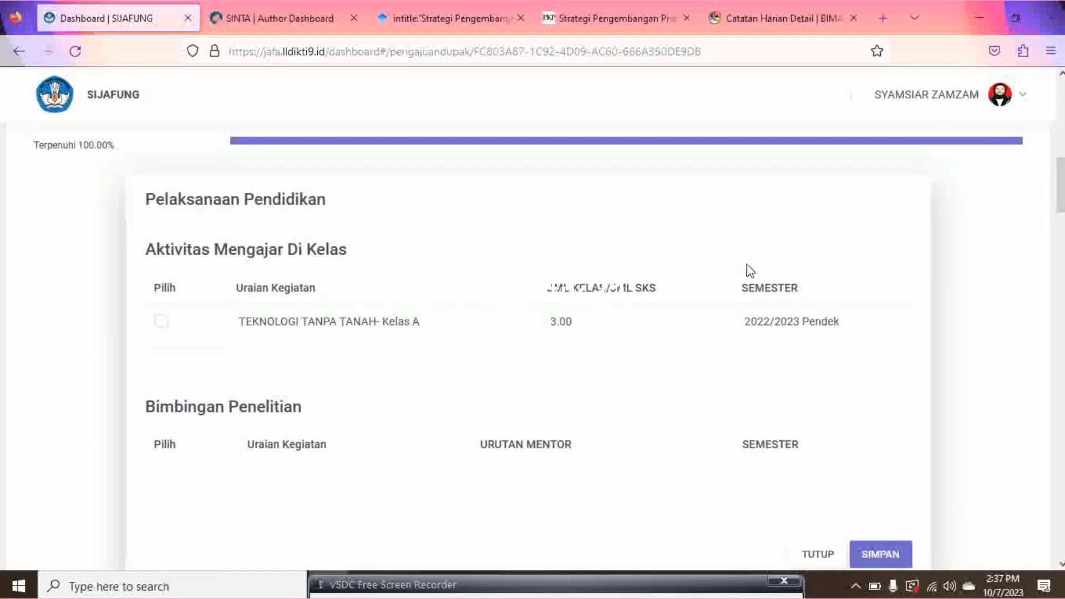
scroll(321, 257, "down", 1)
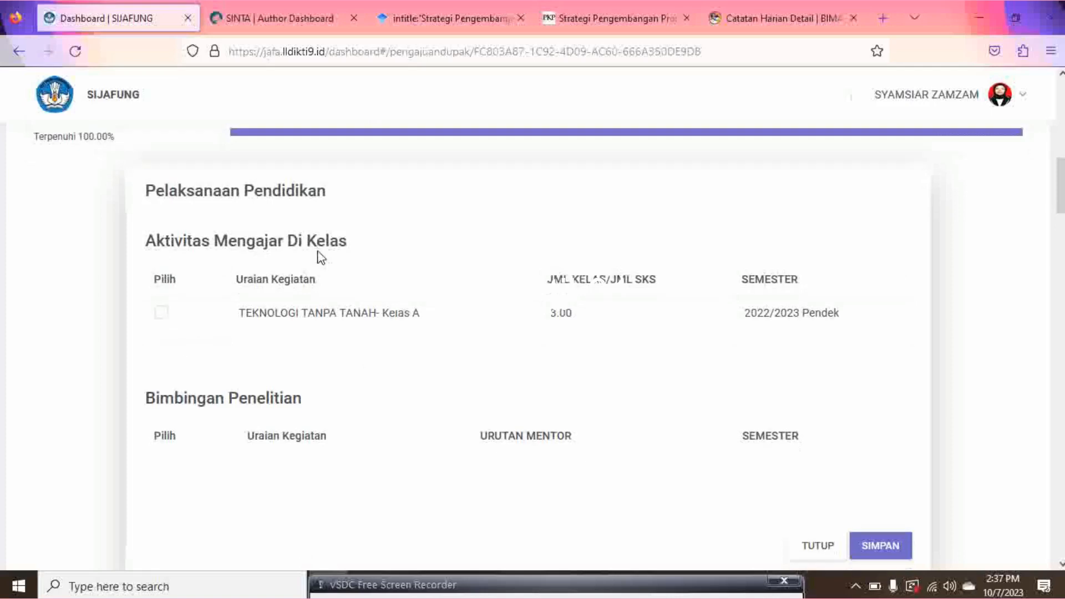
scroll(321, 257, "down", 2)
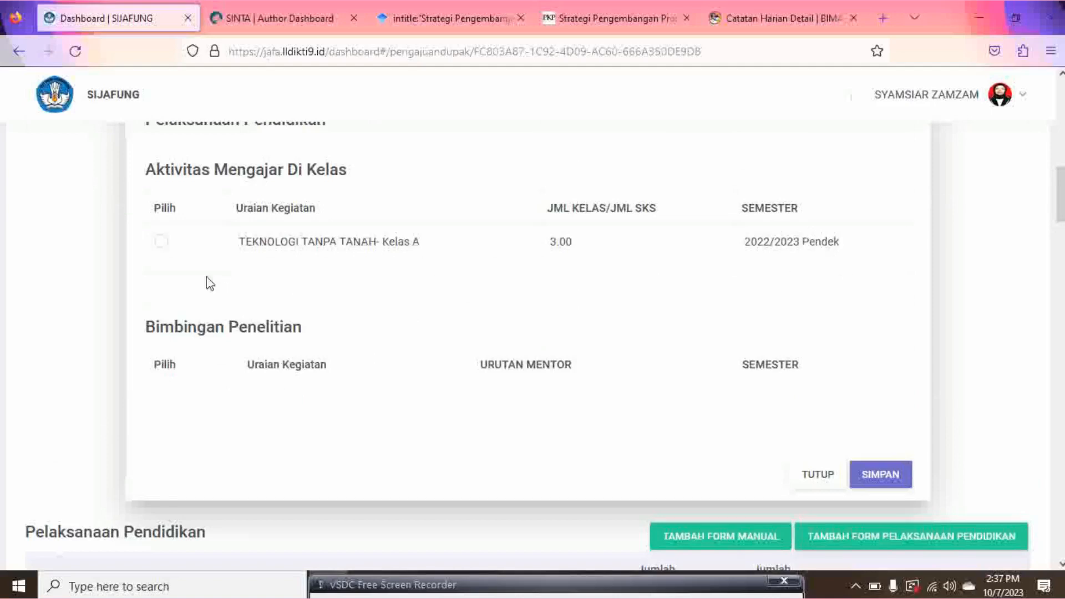
left_click(166, 243)
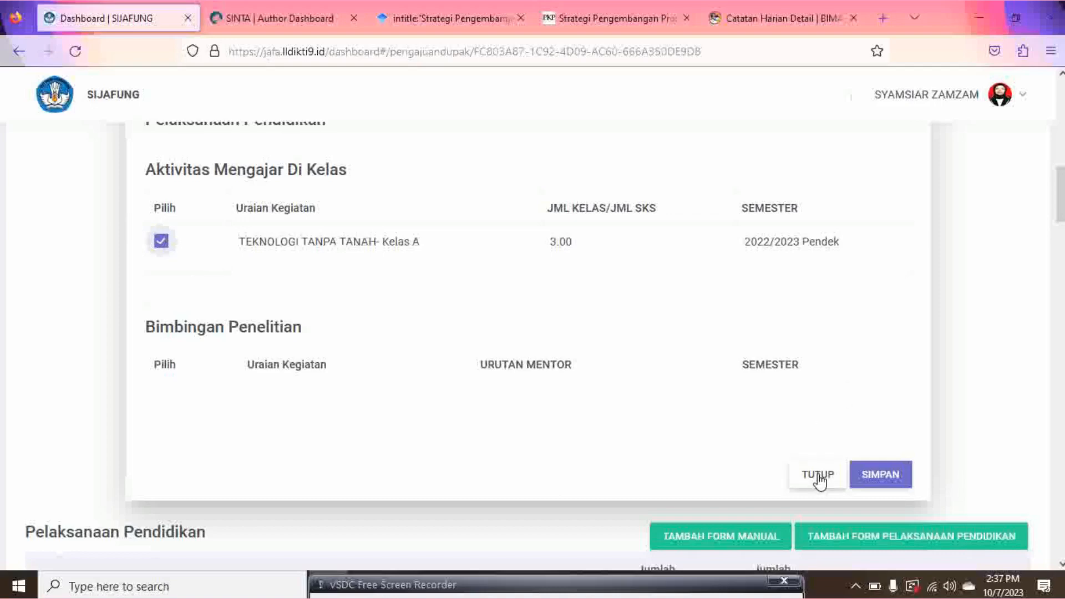
left_click(864, 472)
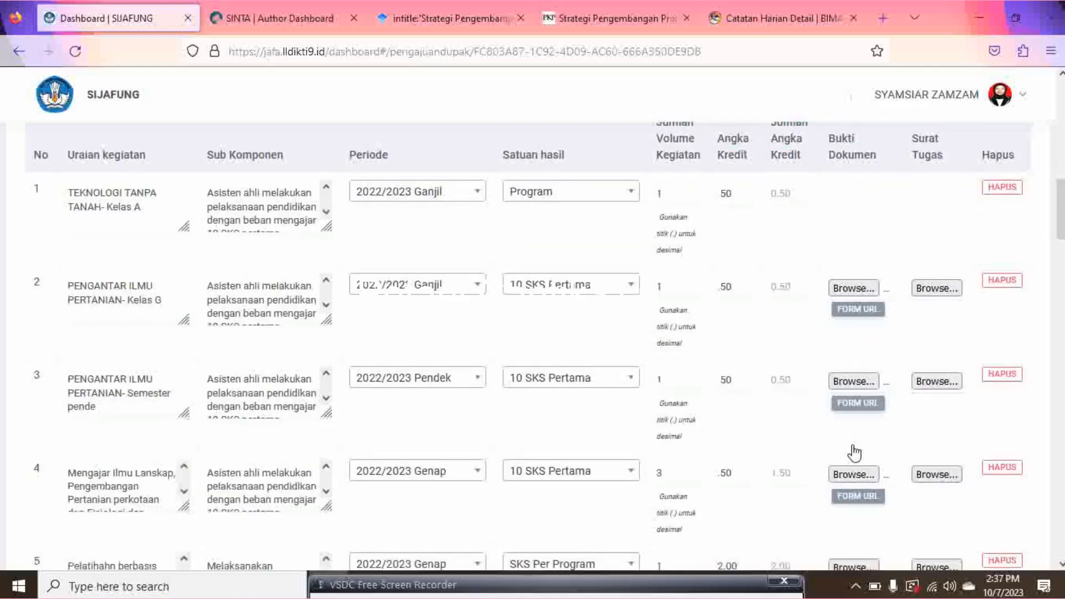
scroll(846, 421, "up", 3)
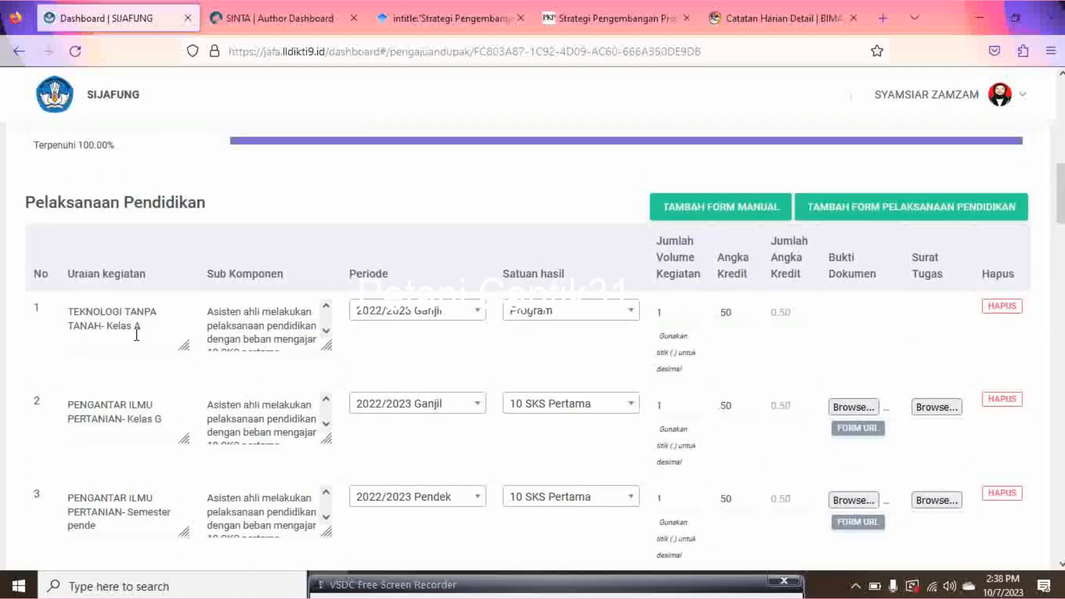
Assign the first Pelaksanaan Pendidikan row the sub component "Asisten ahli melakukan pelaksanaan pendidikan dengan beban mengajar 10 SKS pertama"
left_click(284, 325)
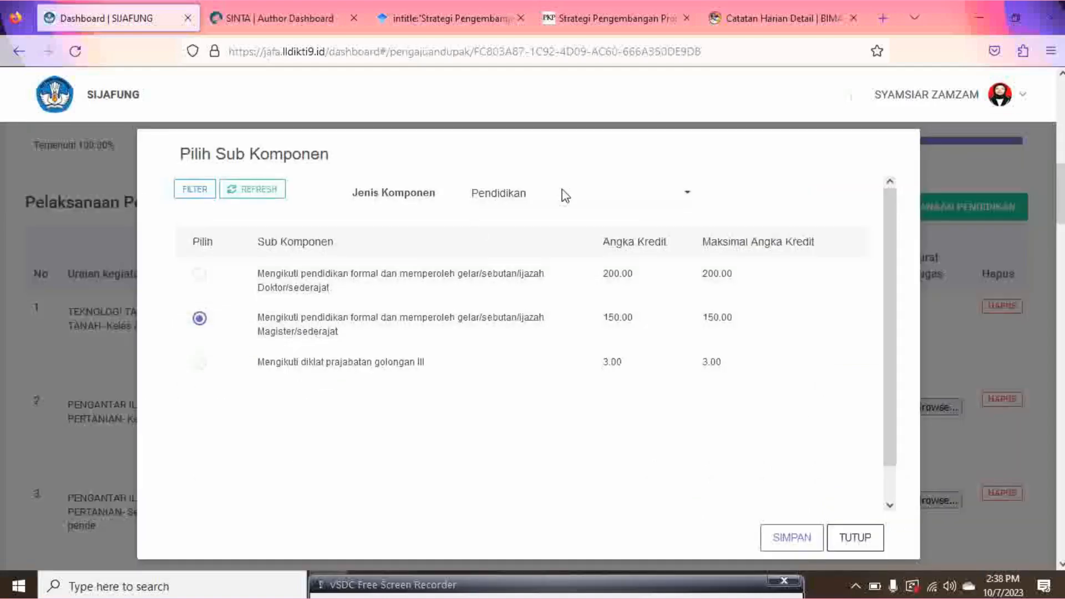
left_click(688, 203)
left_click(647, 242)
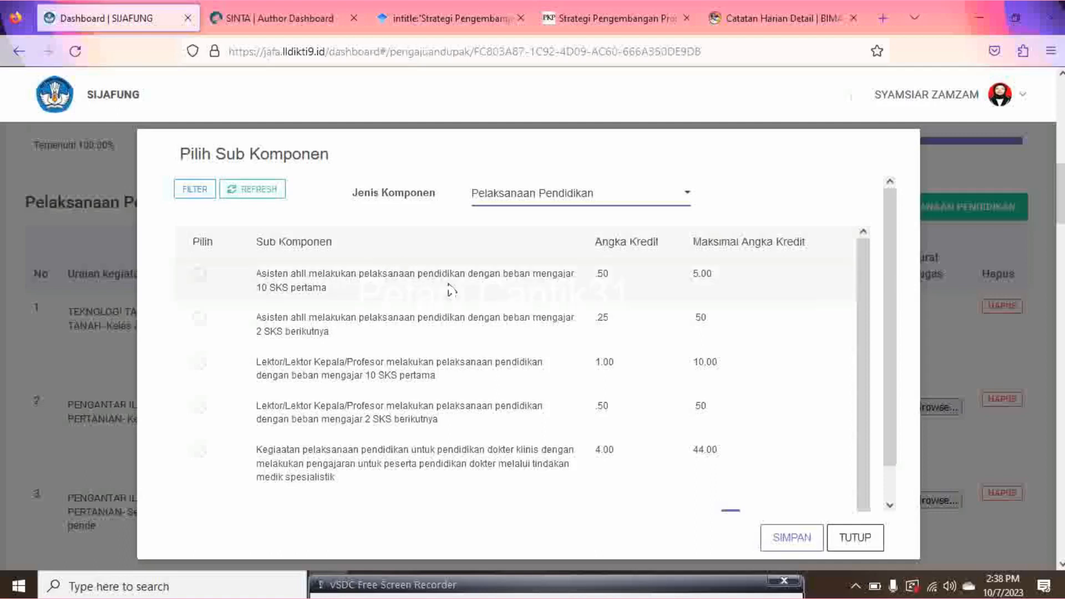
left_click(201, 274)
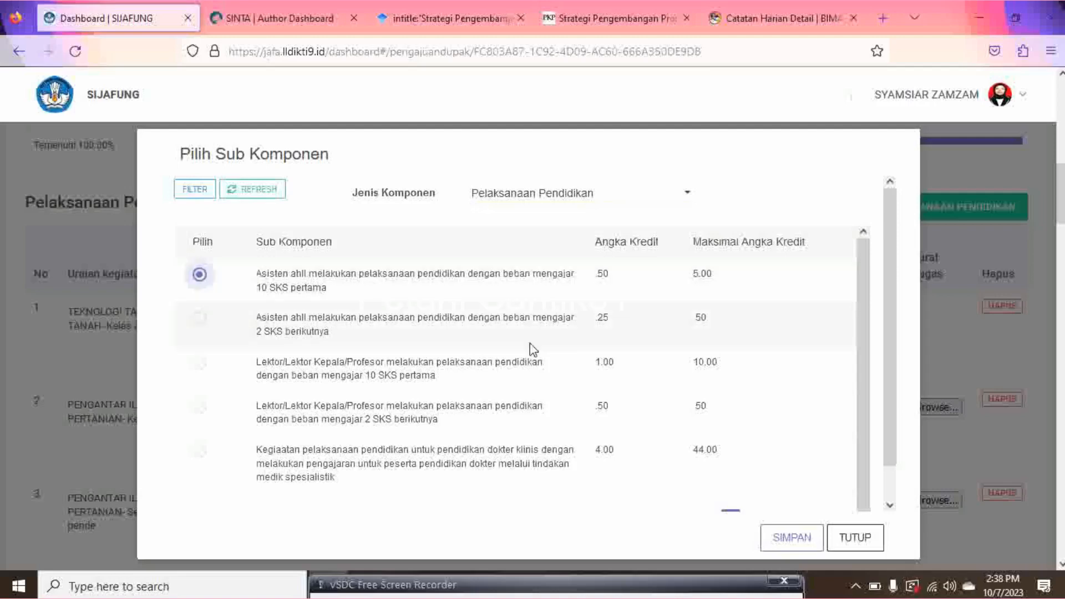
left_click(779, 541)
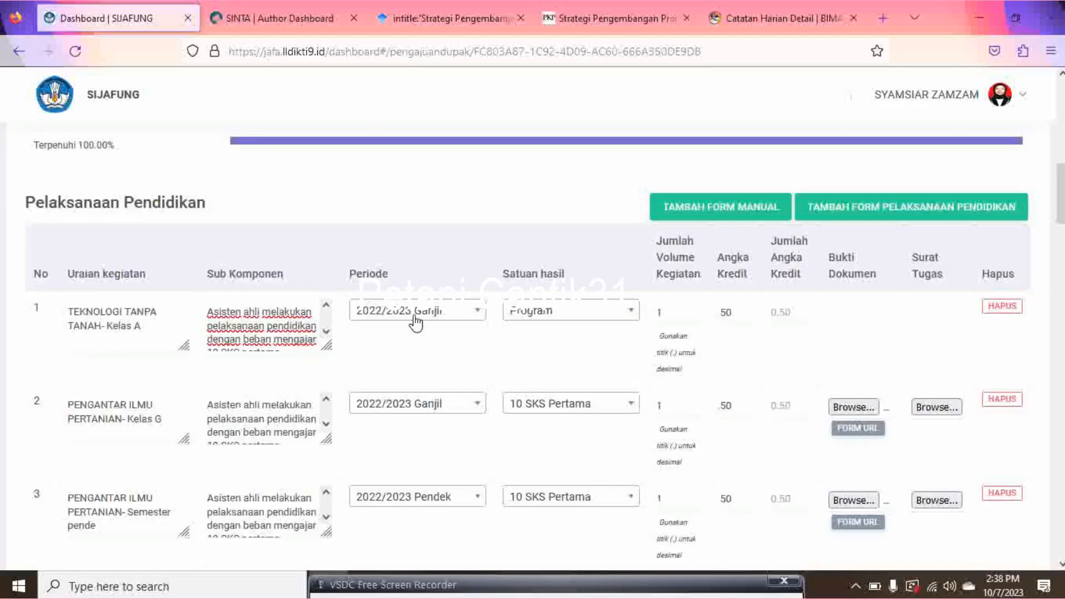
Set the Periode of the first Pelaksanaan Pendidikan row to 2022/2023 Pendek
left_click(416, 321)
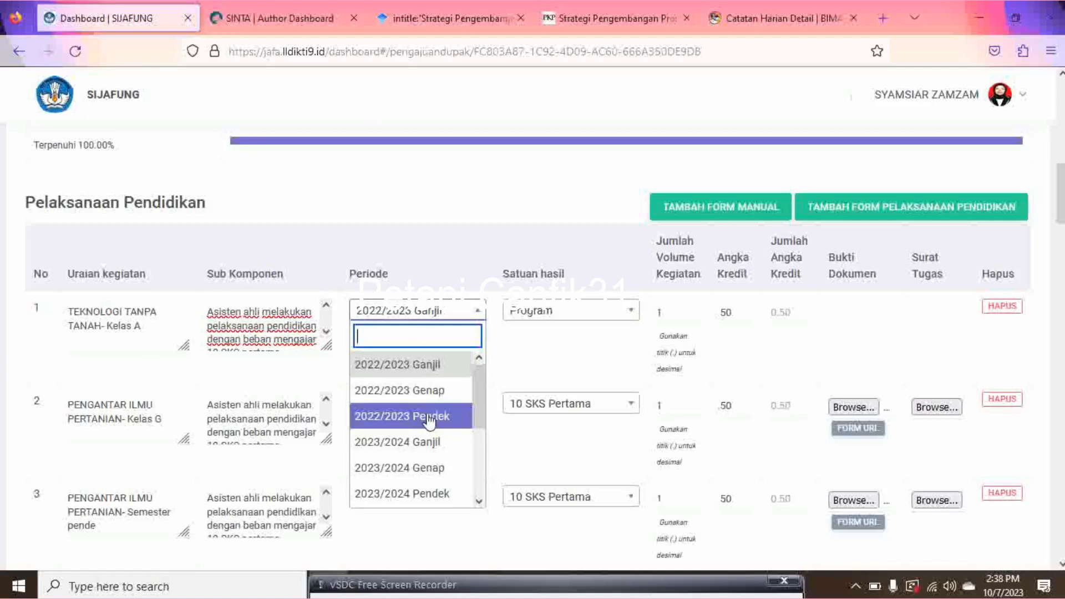
scroll(429, 421, "down", 1)
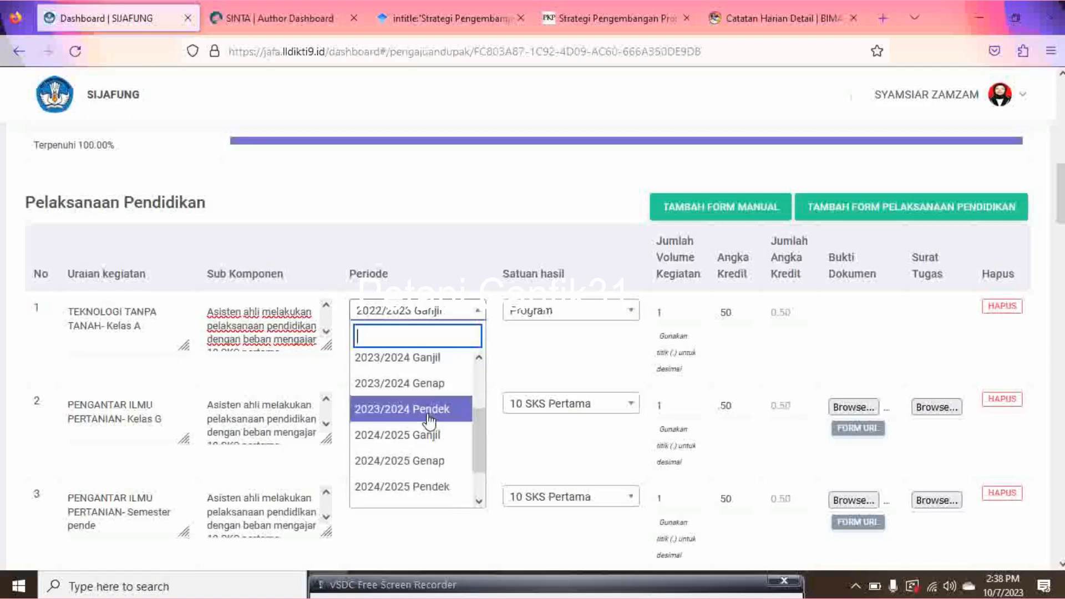
scroll(428, 422, "up", 1)
left_click(429, 422)
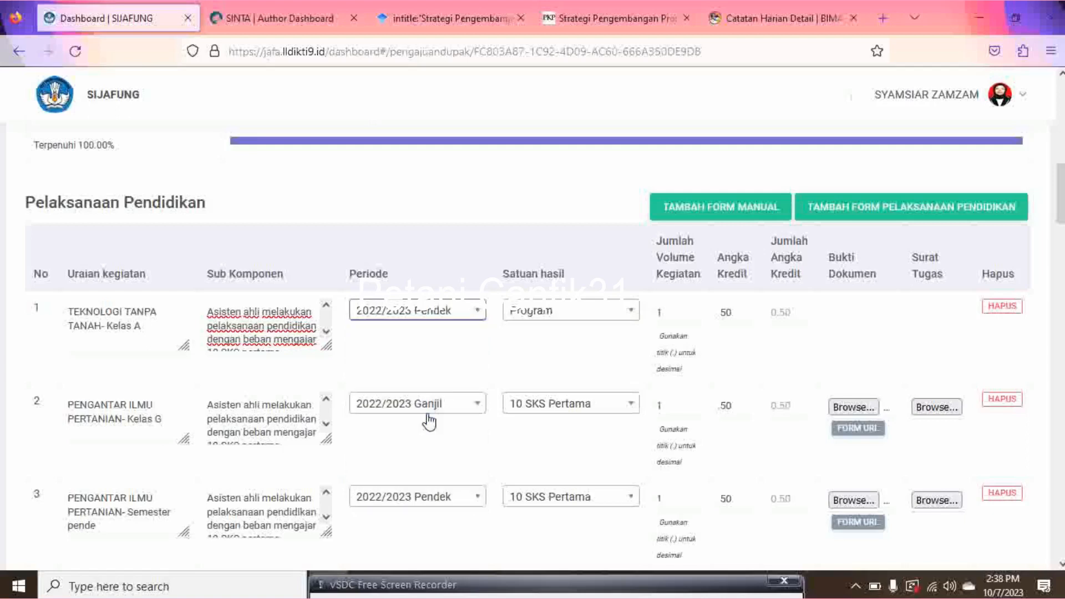
left_click(448, 327)
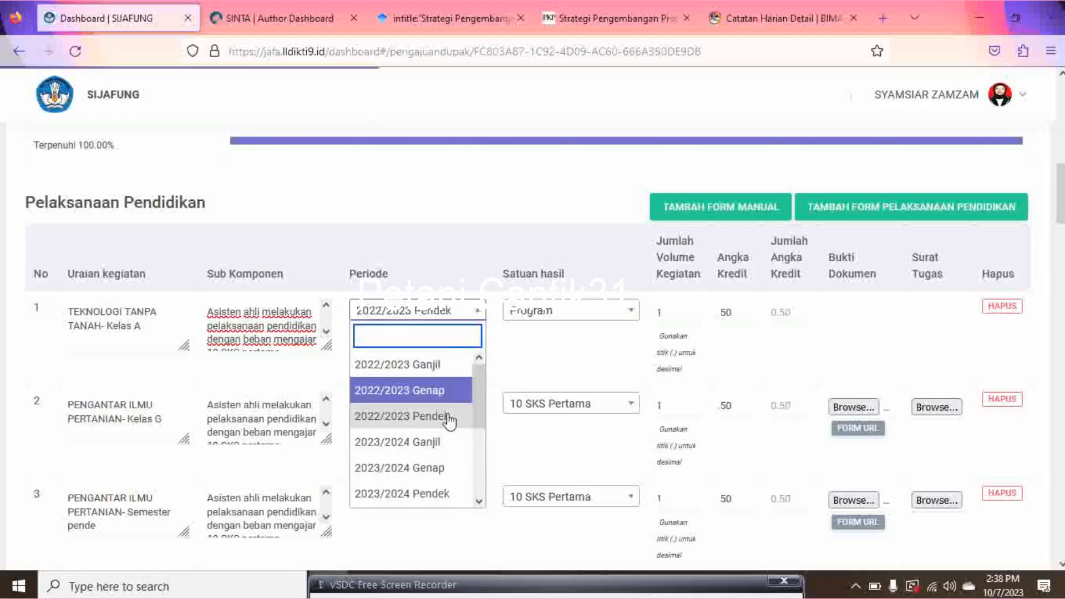
left_click(431, 389)
left_click(442, 310)
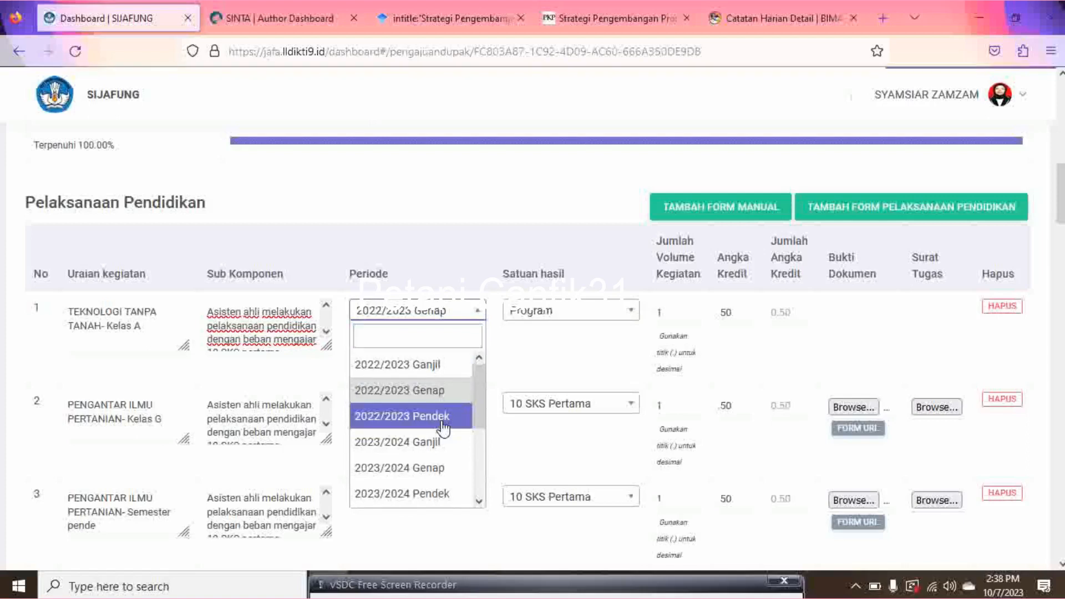
left_click(442, 424)
Set the first Pelaksanaan Pendidikan row's Satuan hasil to 10 SKS Pertama and open its Jumlah Volume Kegiatan for editing
left_click(559, 312)
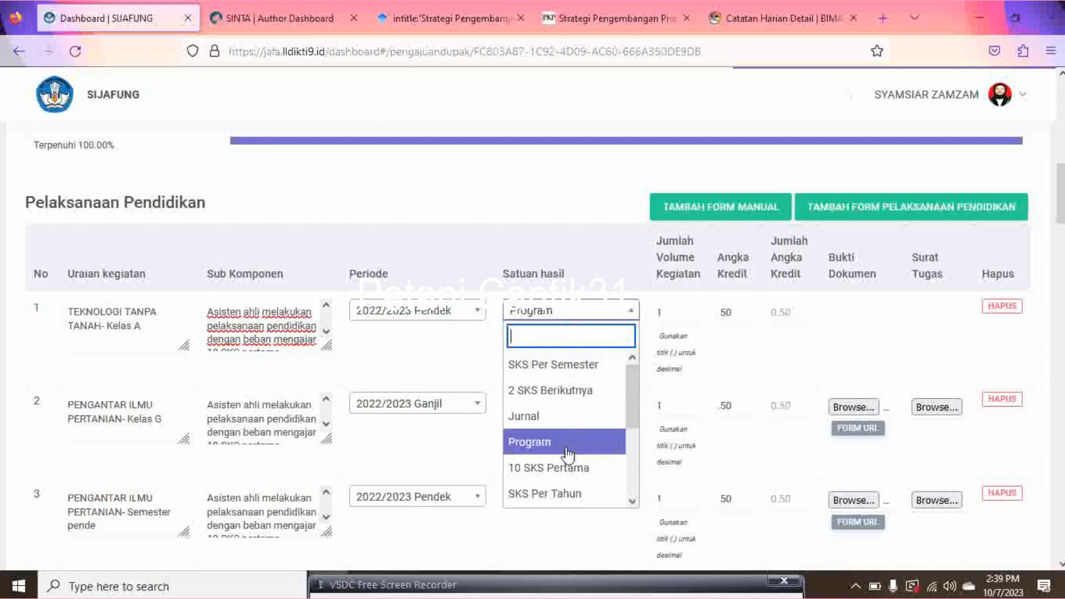
left_click(570, 467)
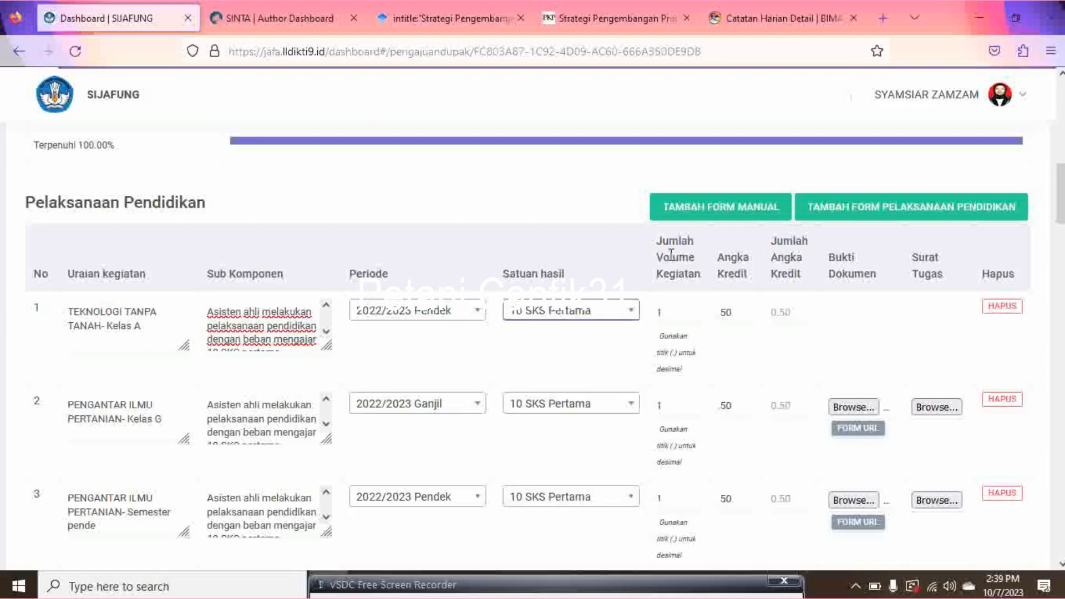
left_click(677, 314)
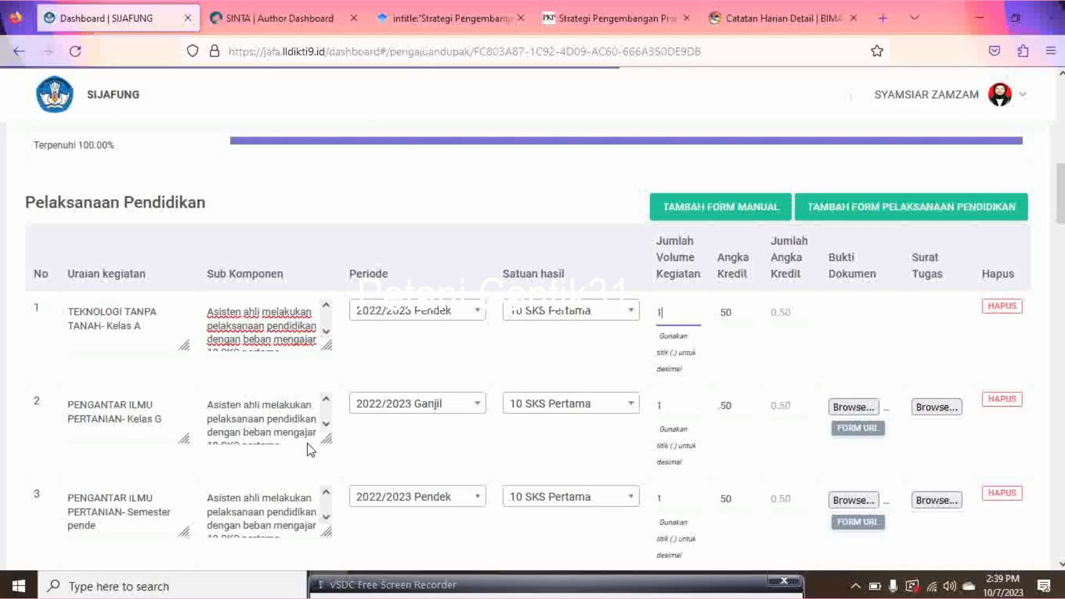
Add a blank manual entry row to the end of the Pelaksanaan Pendidikan table
scroll(171, 433, "down", 2)
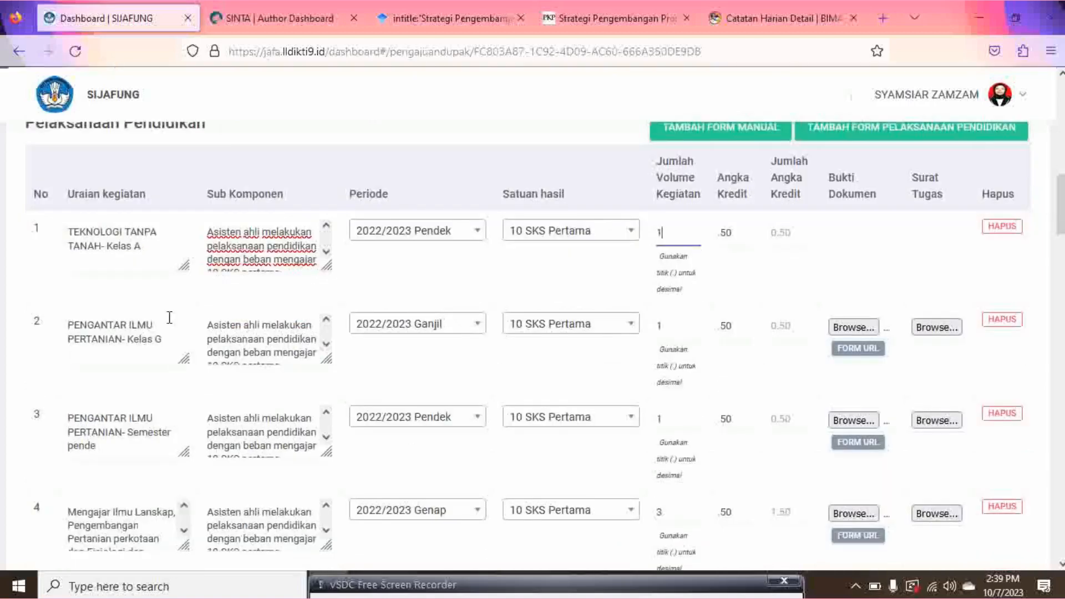
left_click(165, 328)
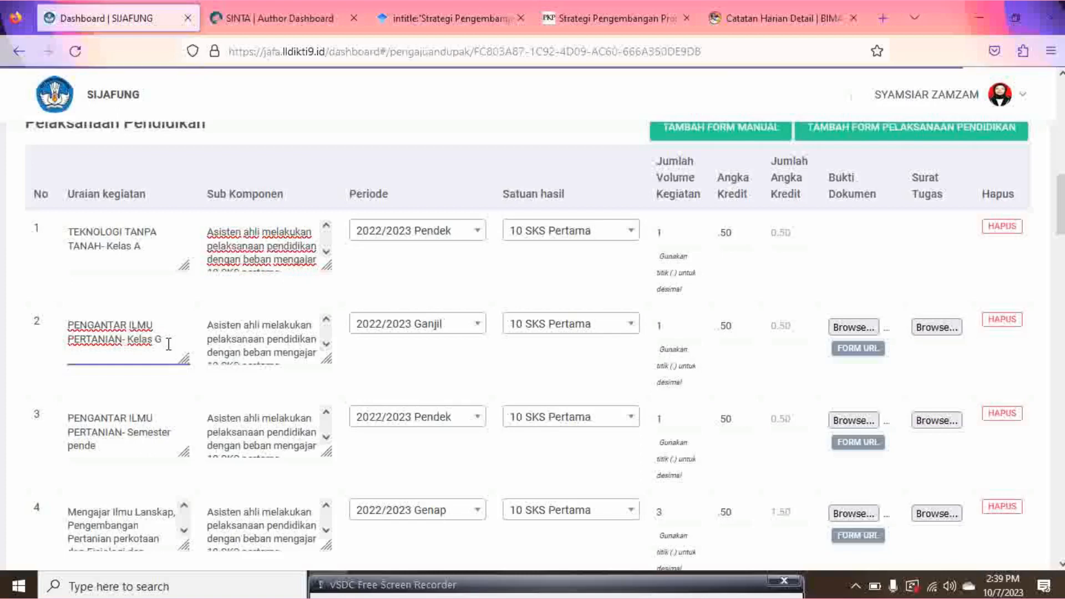
scroll(185, 344, "up", 2)
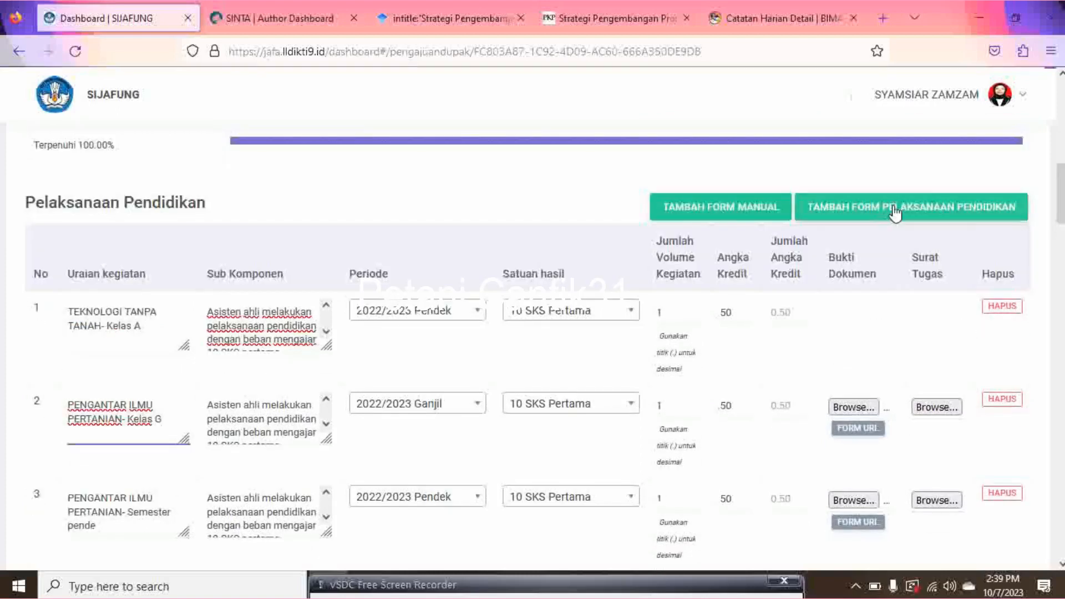
left_click(710, 213)
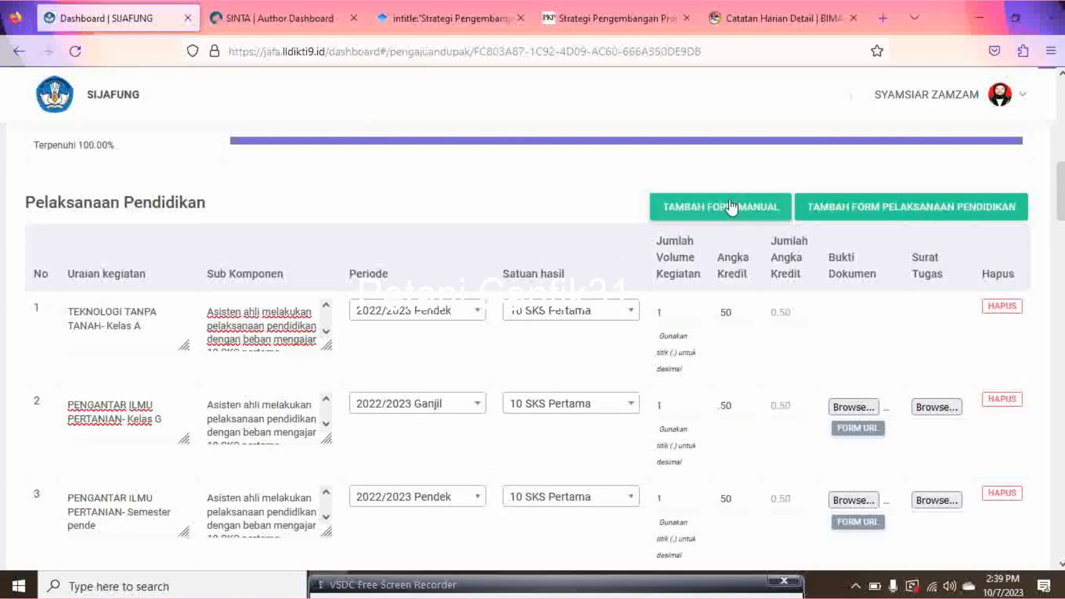
scroll(650, 324, "down", 5)
scroll(632, 349, "down", 4)
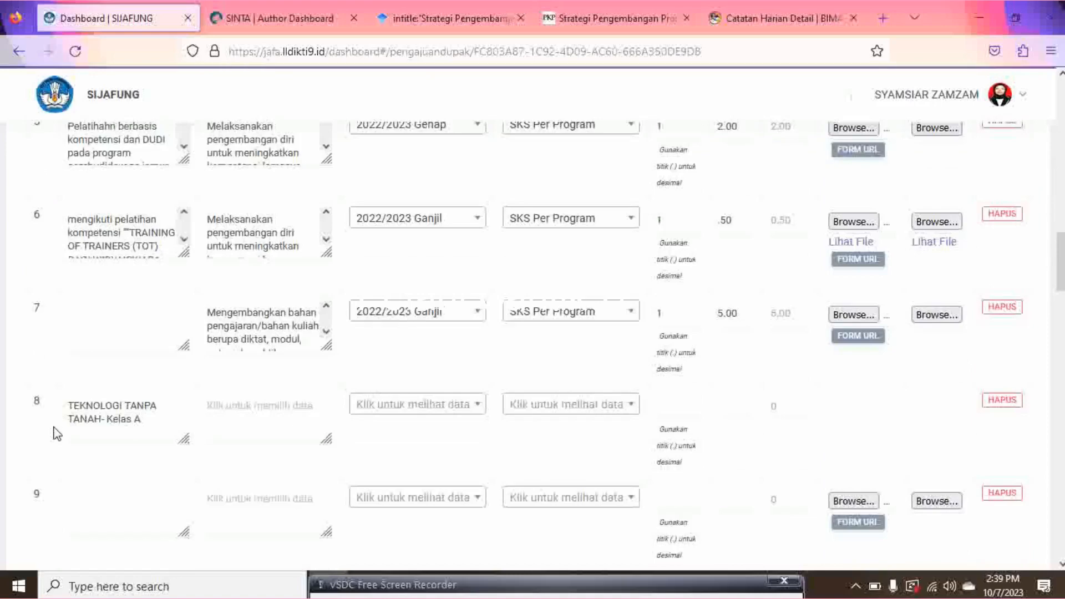
Read the activity descriptions of rows 2 to 4 in the Pelaksanaan Pendidikan table
scroll(527, 488, "up", 10)
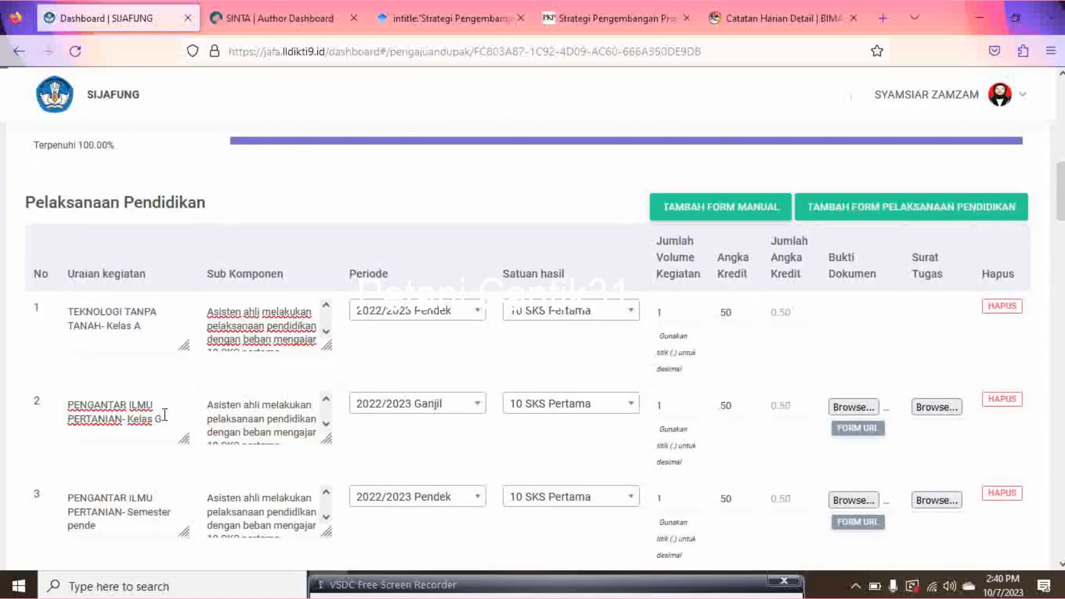
left_click(179, 420)
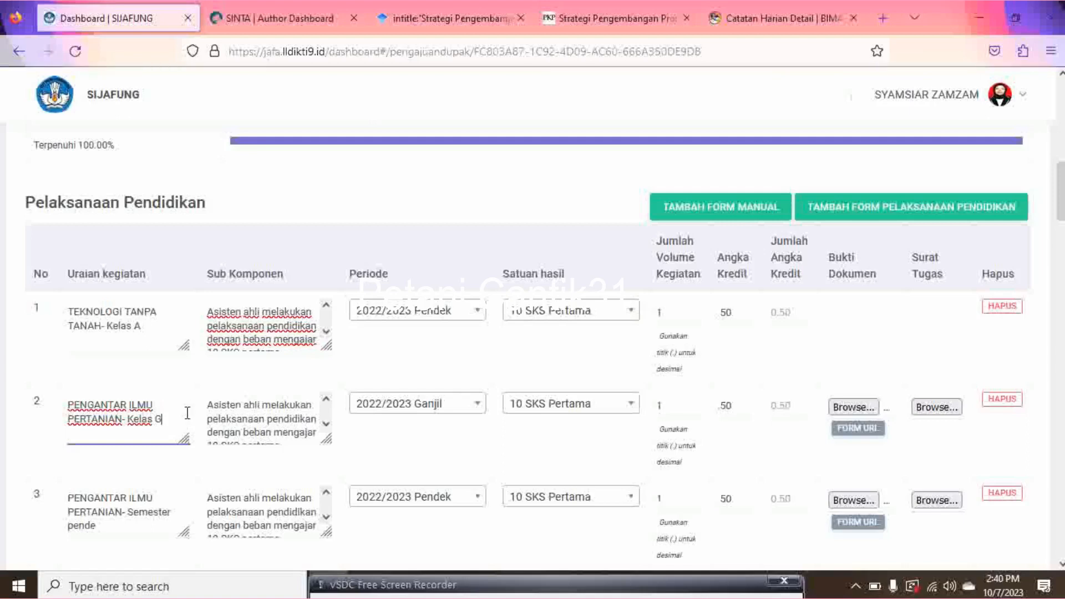
scroll(121, 485, "down", 2)
scroll(139, 519, "down", 2)
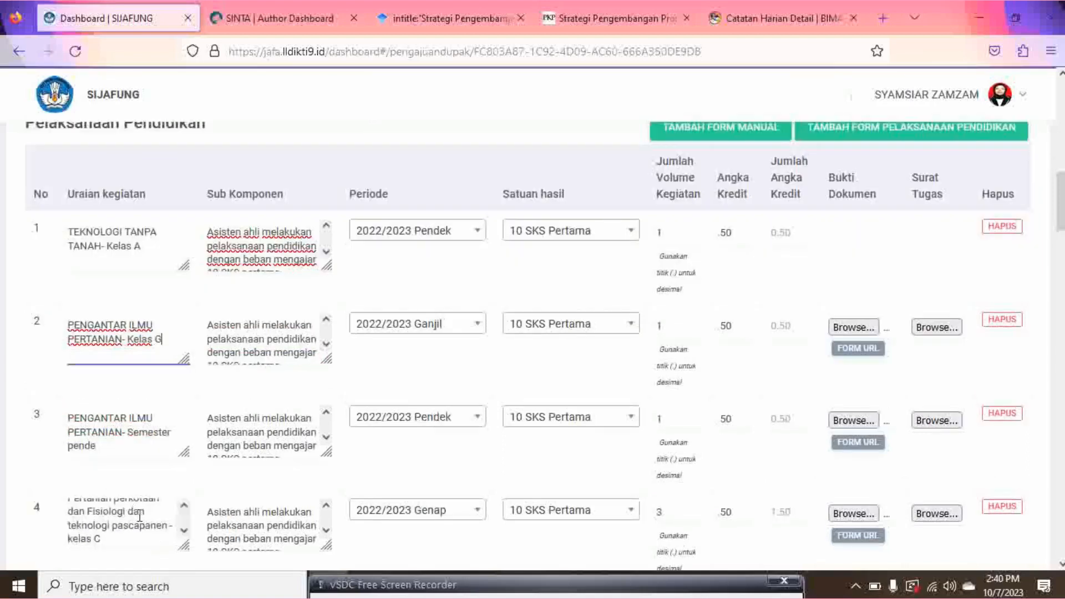
scroll(149, 530, "up", 2)
left_click(149, 529)
scroll(156, 526, "down", 2)
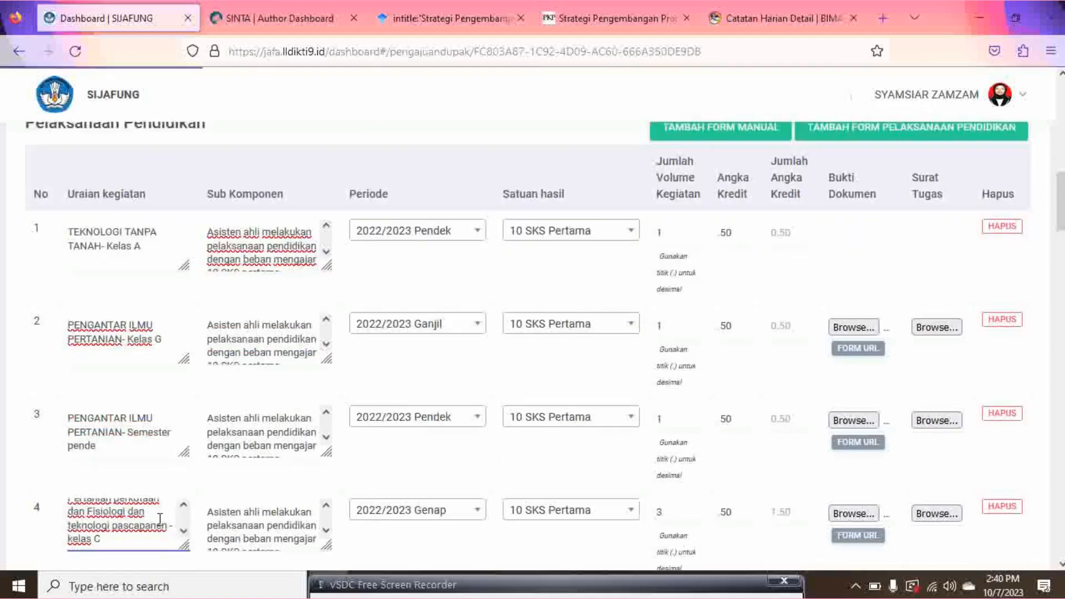
scroll(162, 521, "up", 2)
scroll(897, 373, "down", 4)
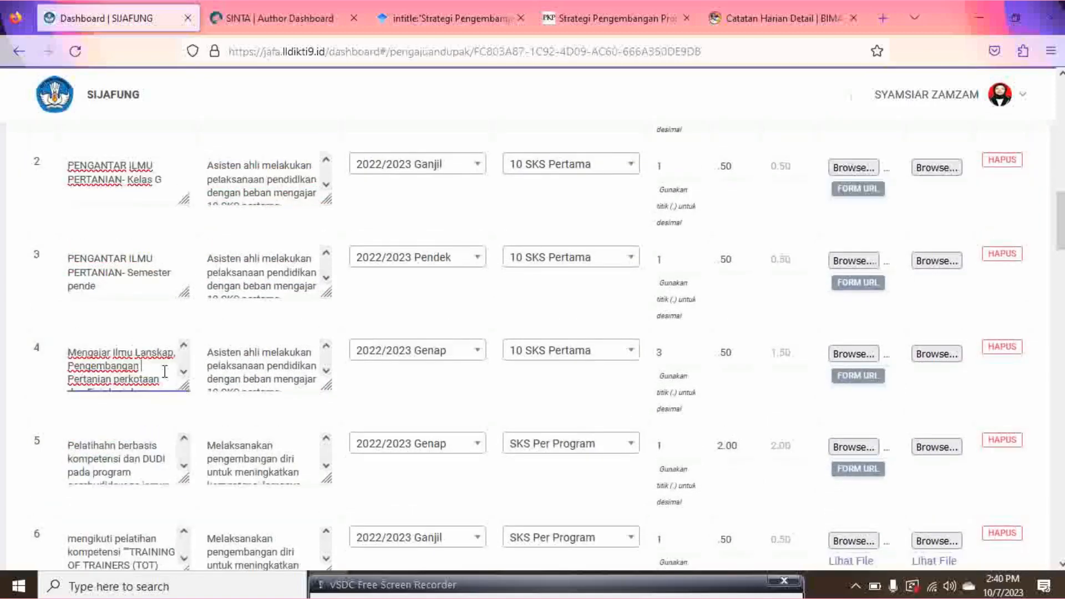
scroll(165, 371, "down", 2)
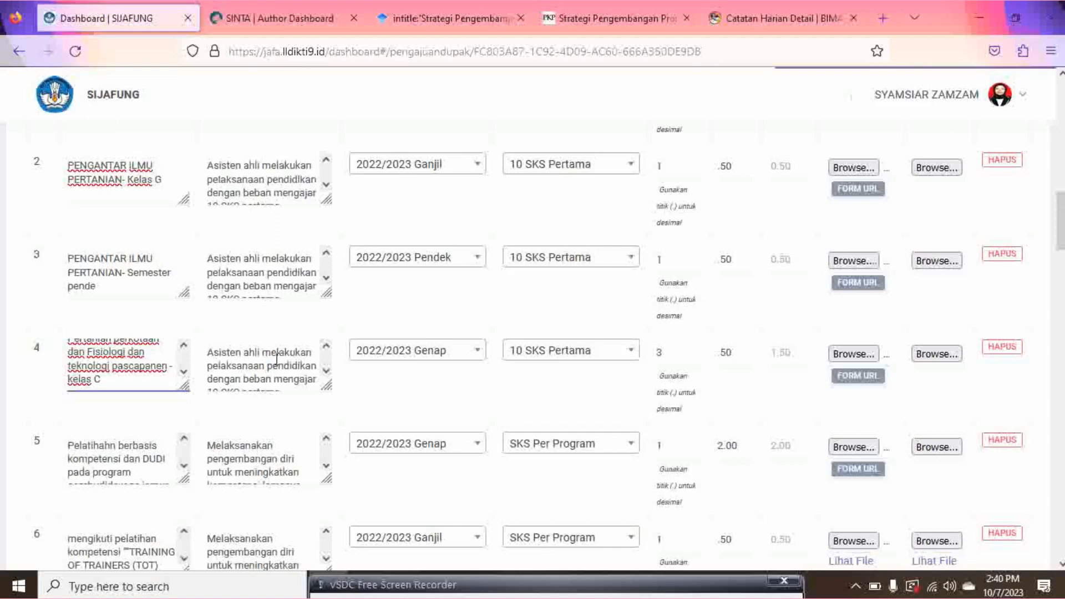
Assign row 4 the sub komponen for Asisten ahli teaching the first 10 SKS and set its Periode to 2022/2023 Genap
left_click(277, 359)
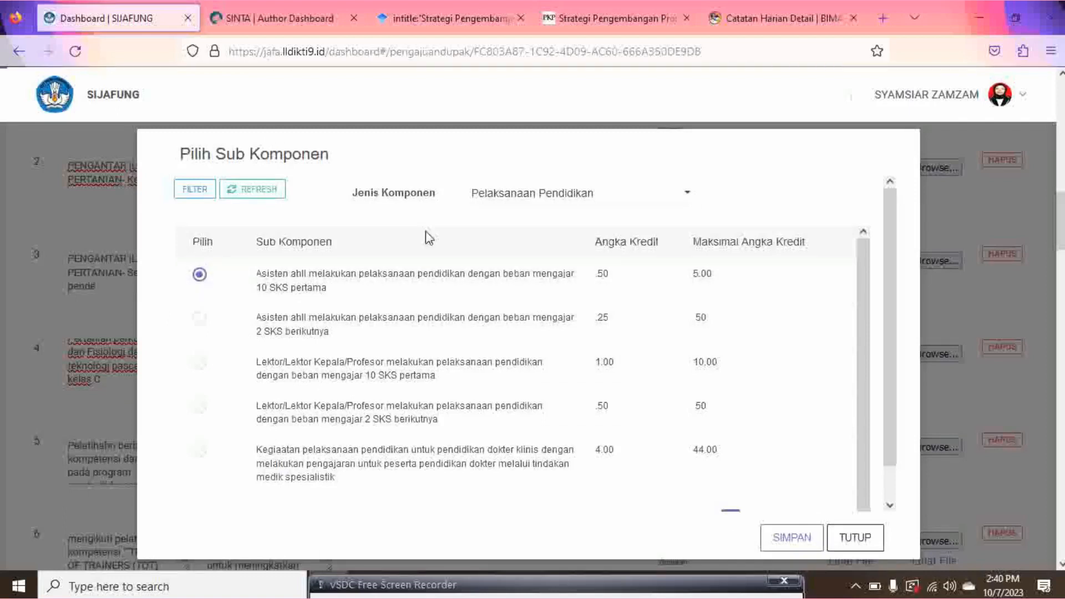
left_click(200, 274)
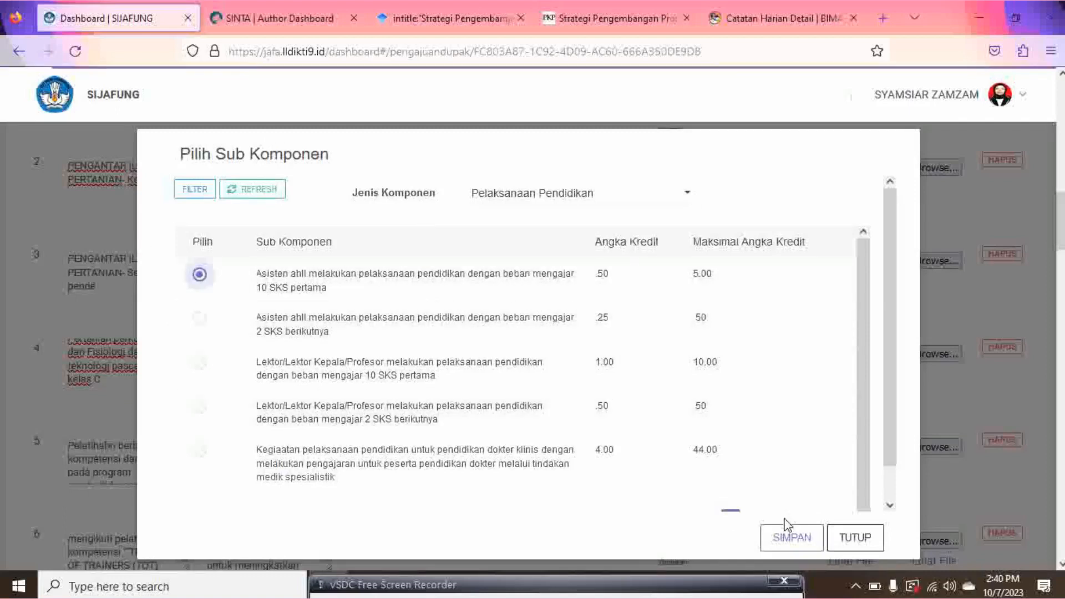
left_click(803, 540)
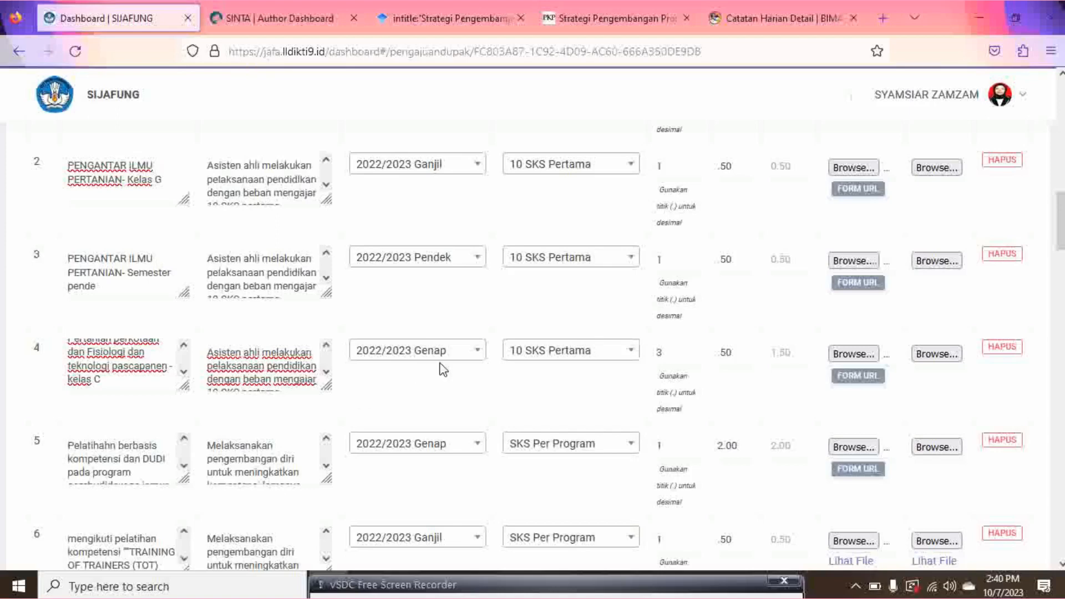
left_click(478, 353)
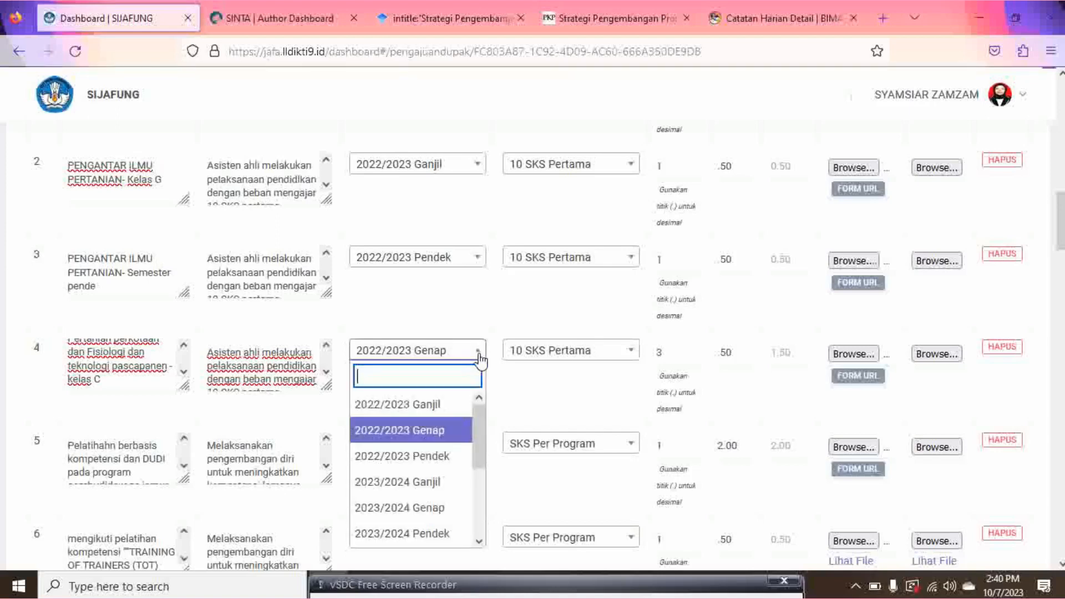
left_click(455, 437)
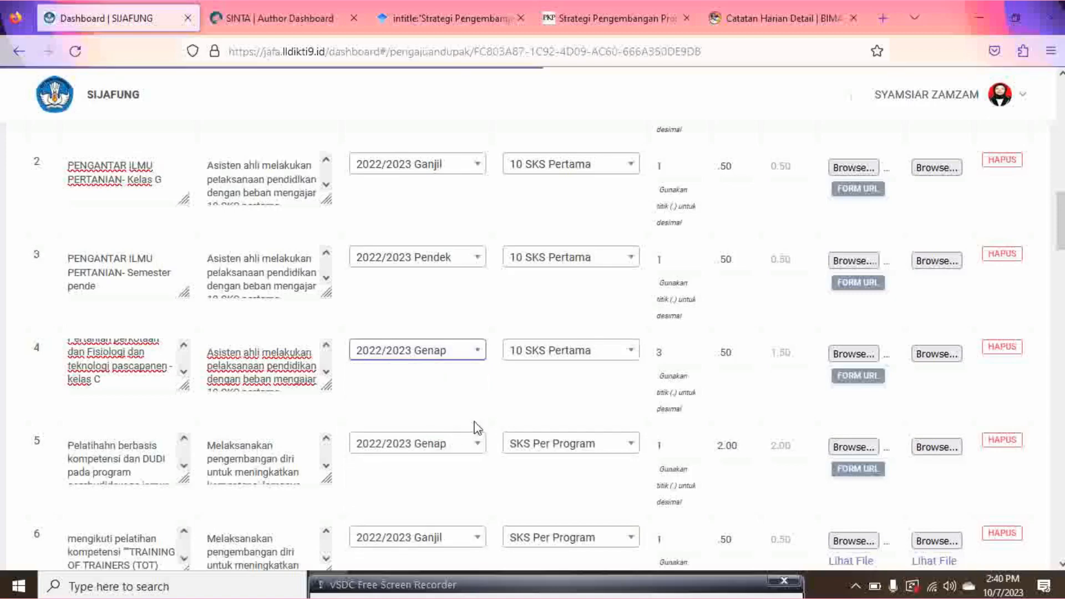
Set row 4's Satuan hasil to 10 SKS Pertama and open its Jumlah Volume Kegiatan for editing
scroll(622, 367, "up", 3)
scroll(627, 388, "down", 2)
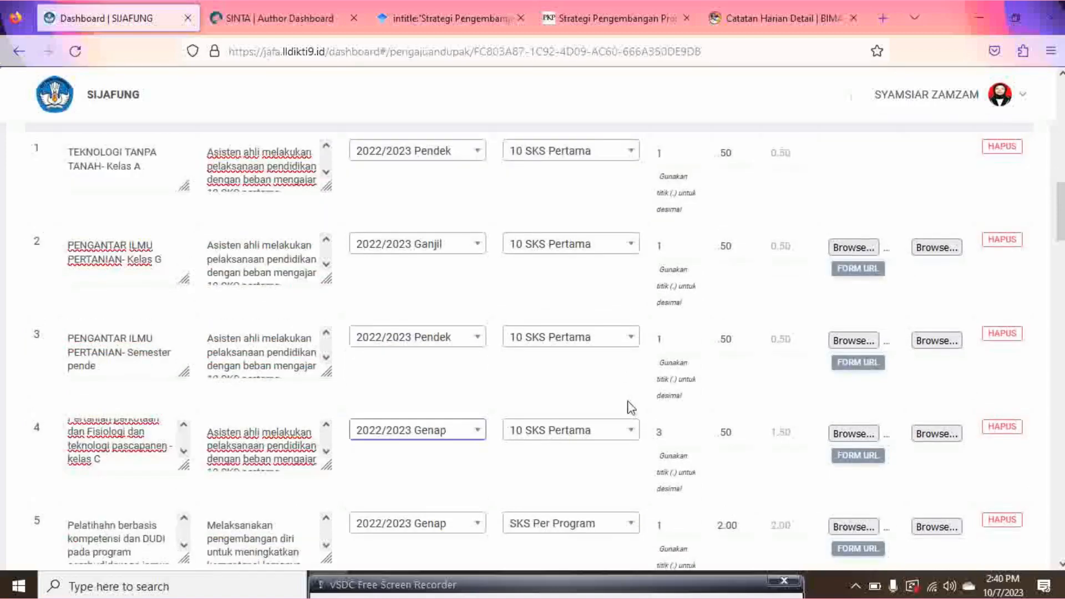
left_click(620, 437)
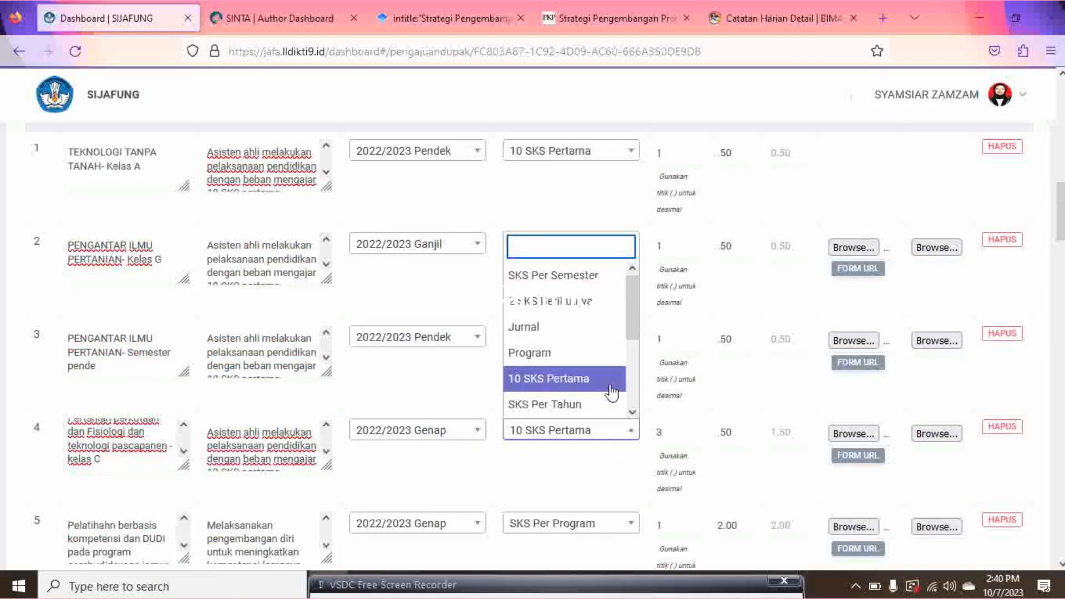
left_click(599, 383)
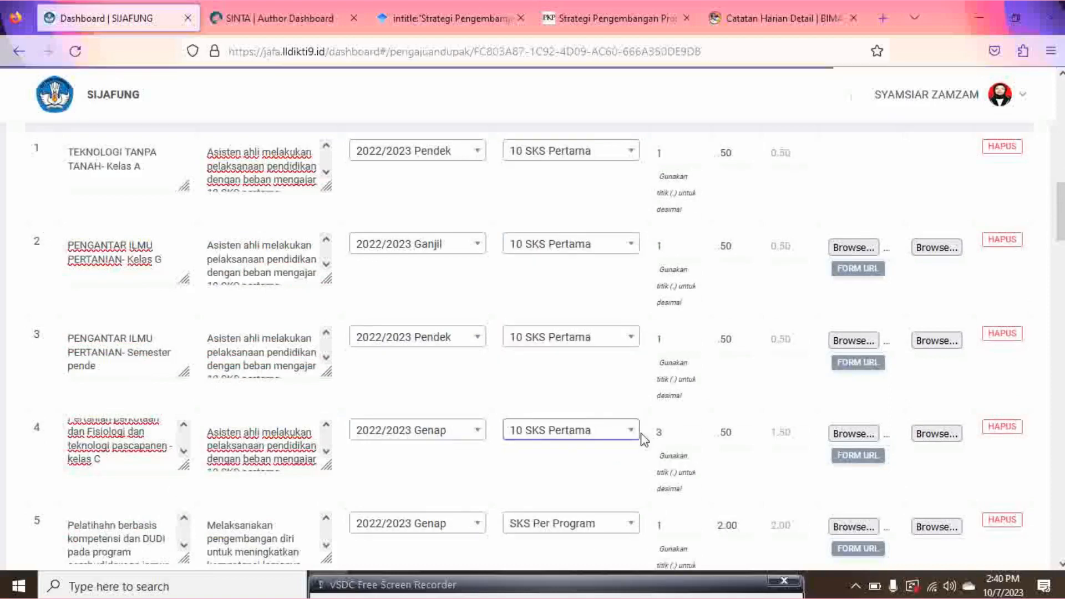
scroll(669, 431, "up", 2)
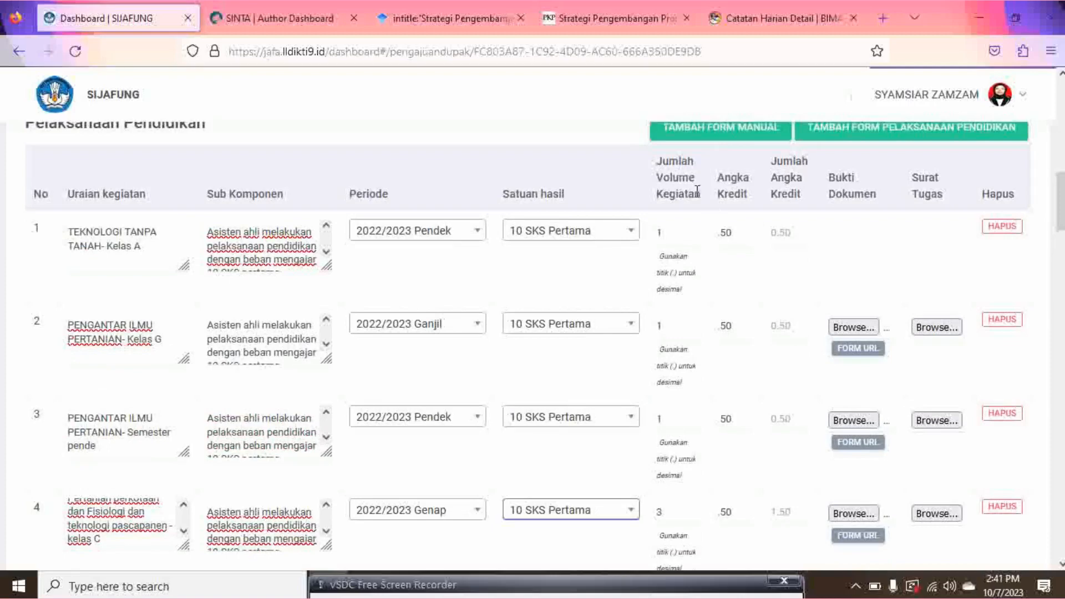
scroll(692, 435, "down", 2)
left_click(691, 431)
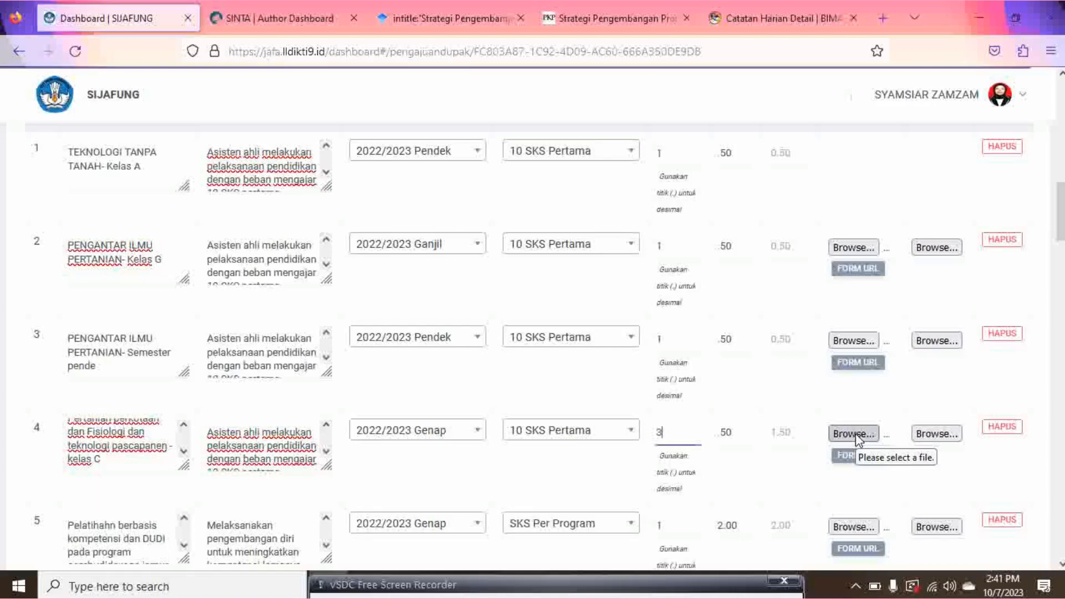
Look through the PDF files available for row 4's Bukti Dokumen and Surat Tugas without attaching any
scroll(857, 439, "up", 4)
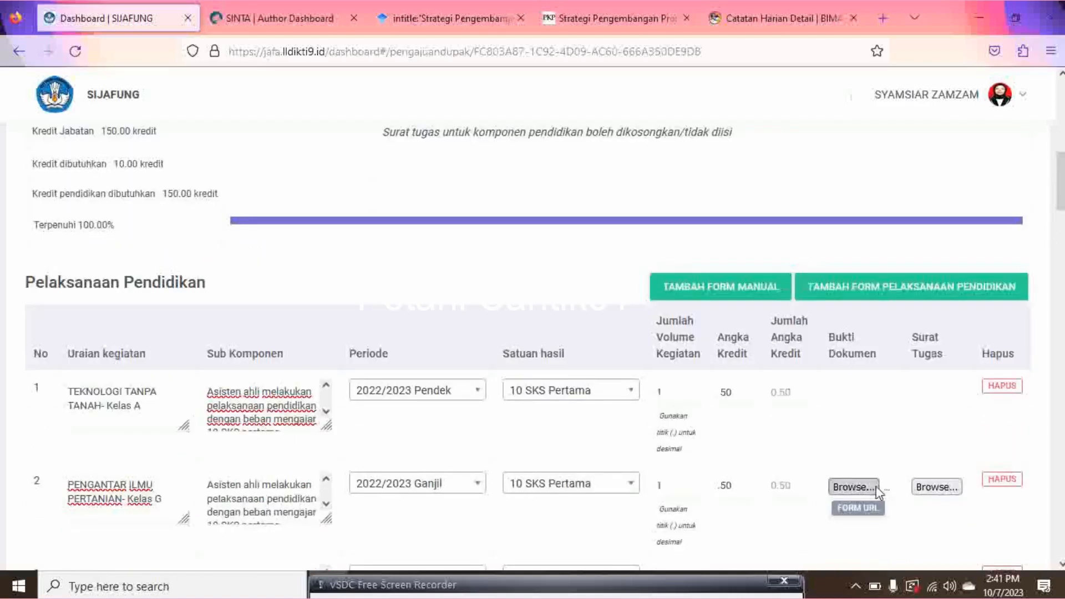
scroll(873, 513, "down", 1)
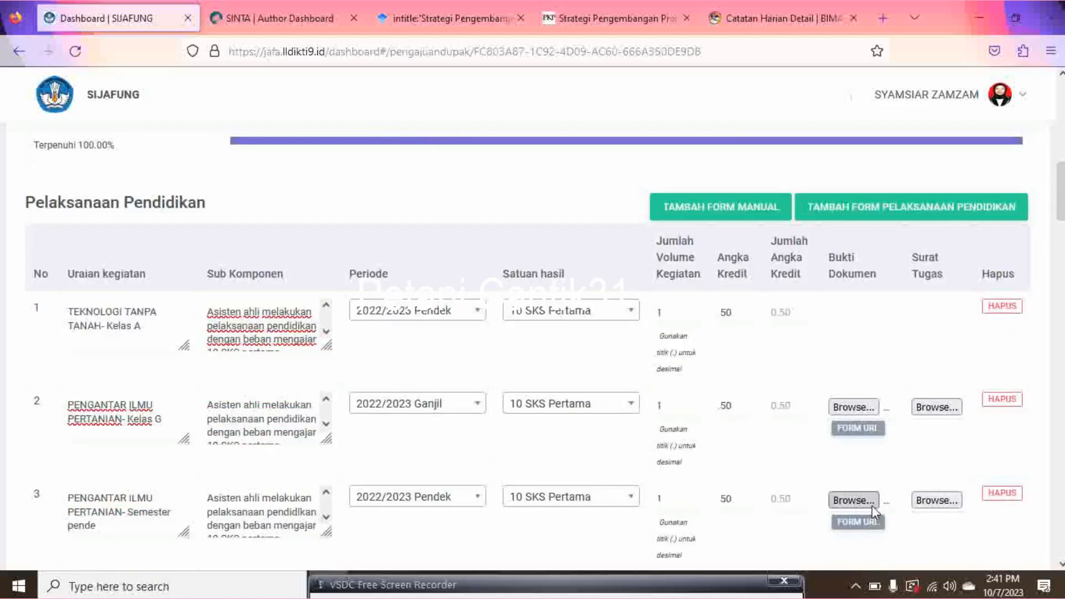
scroll(871, 505, "down", 1)
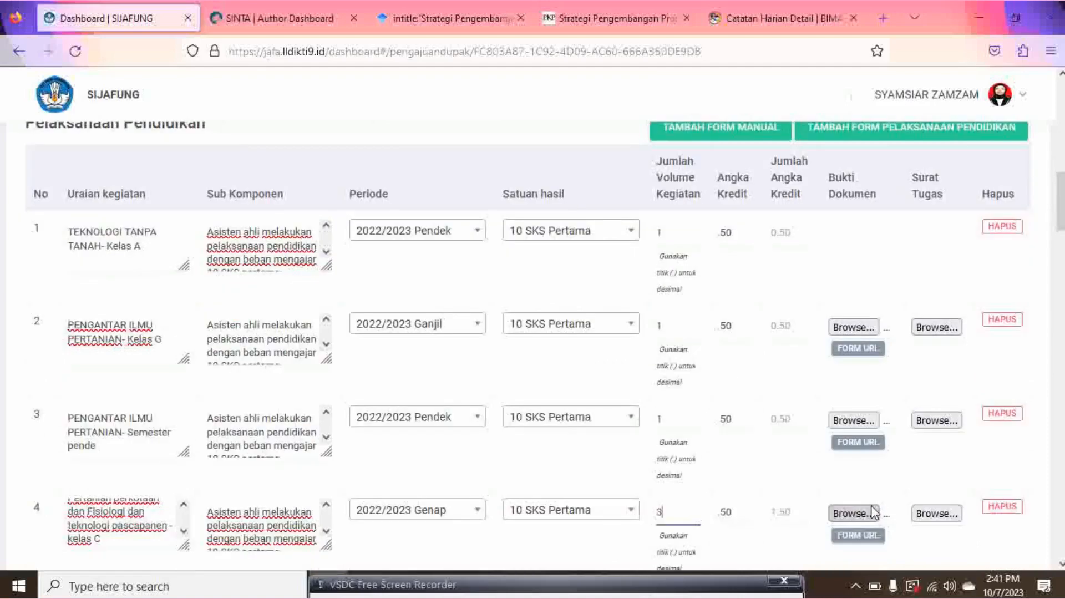
scroll(874, 513, "down", 1)
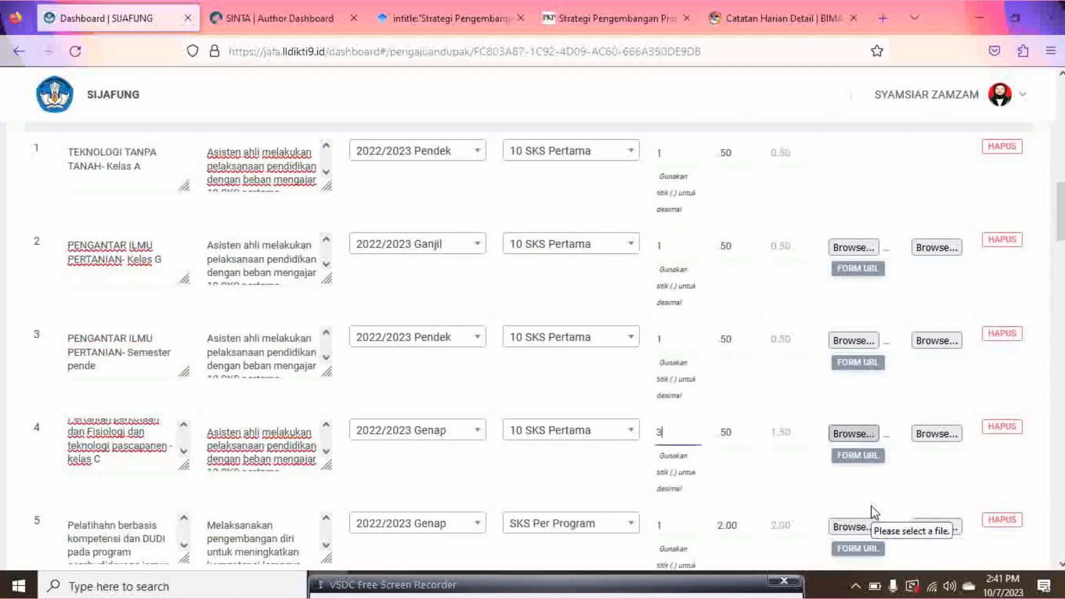
left_click(847, 433)
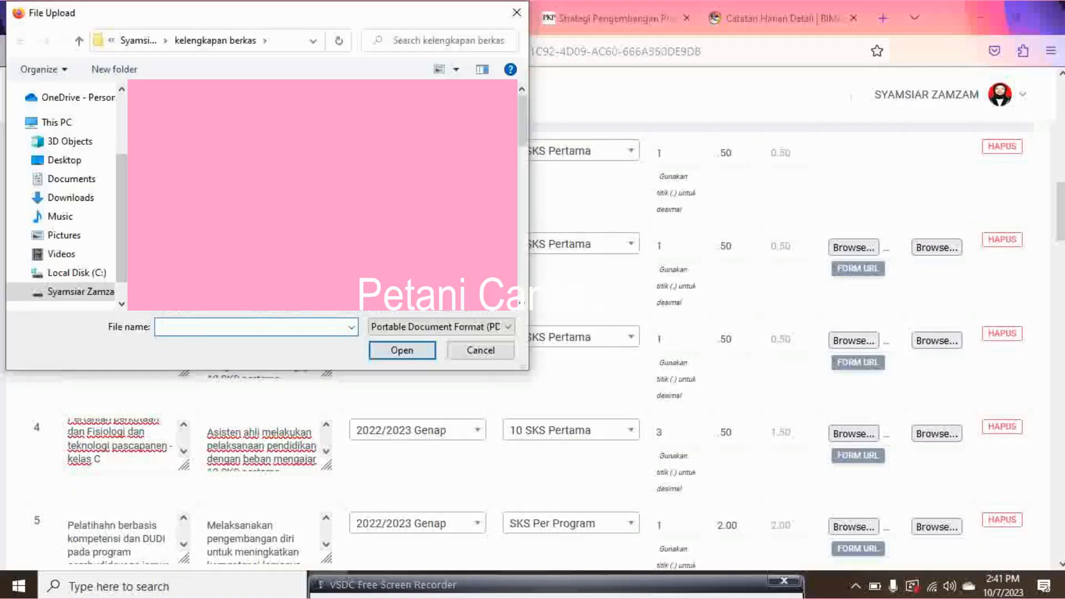
scroll(322, 194, "down", 5)
scroll(322, 194, "up", 5)
left_click(515, 17)
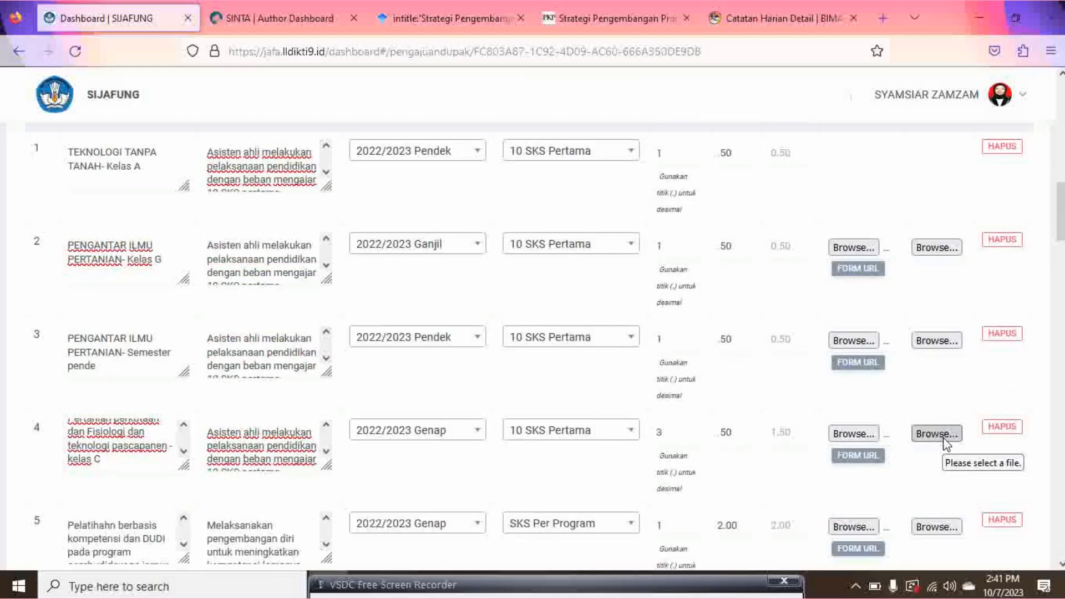
left_click(942, 438)
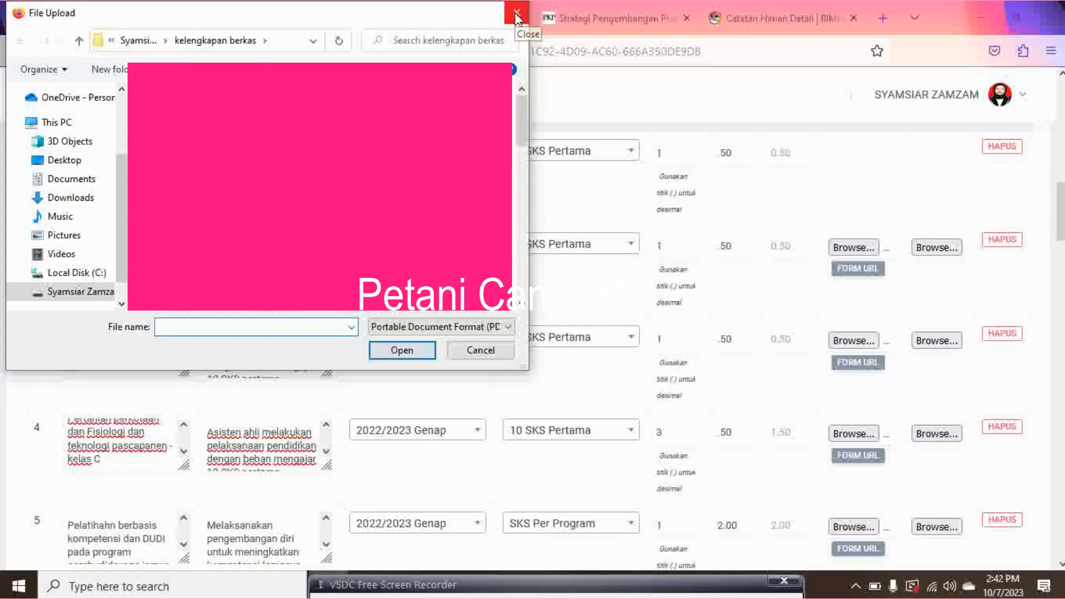
left_click(516, 16)
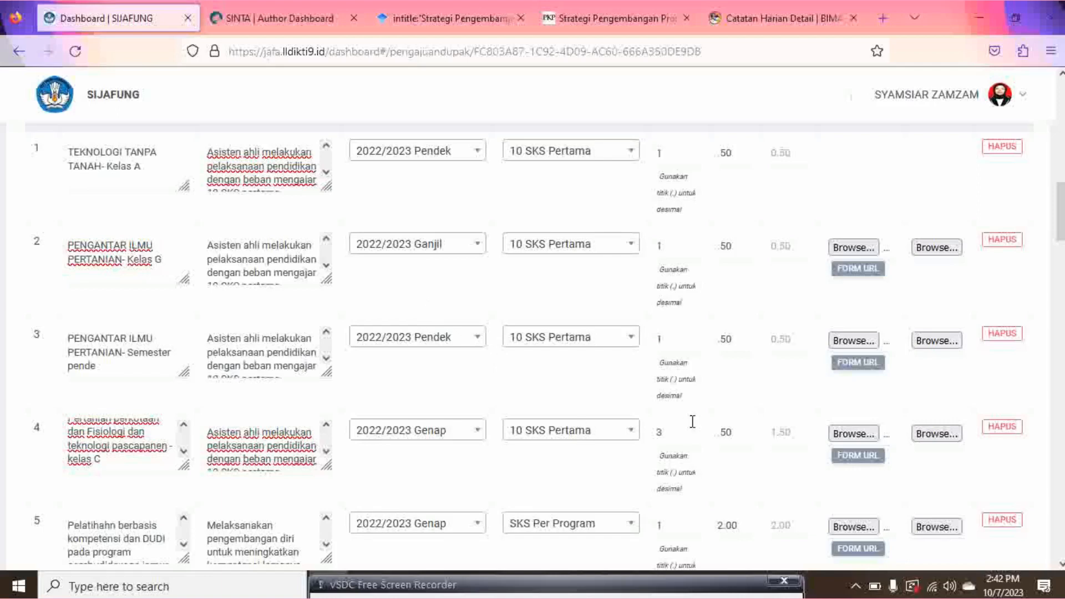
Review the remaining Pelaksanaan Pendidikan rows and the credit fulfilment summary below the table
scroll(693, 422, "up", 3)
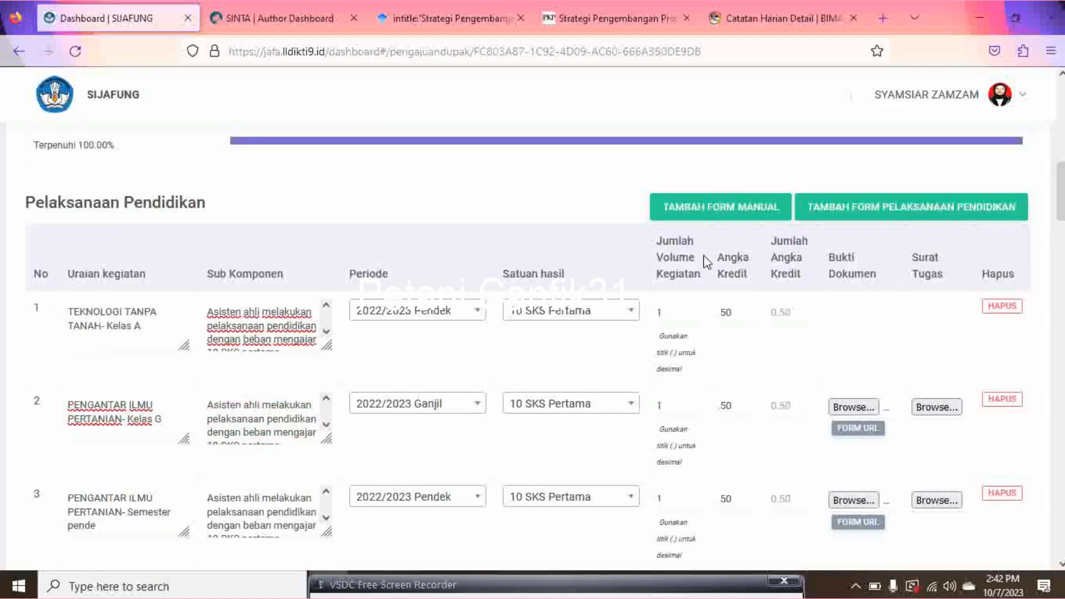
scroll(749, 331, "down", 6)
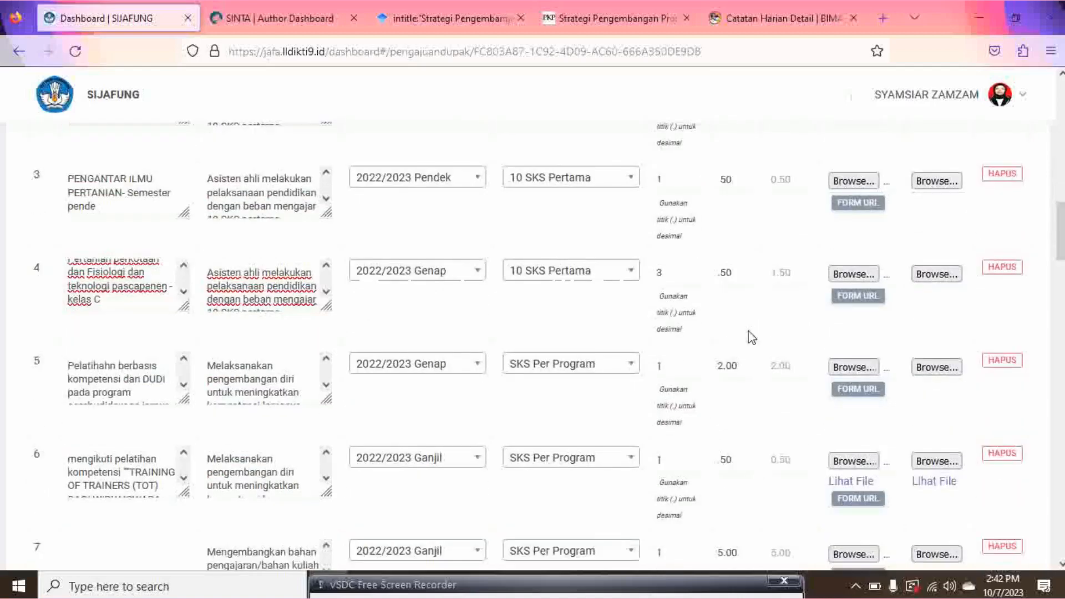
scroll(751, 337, "down", 8)
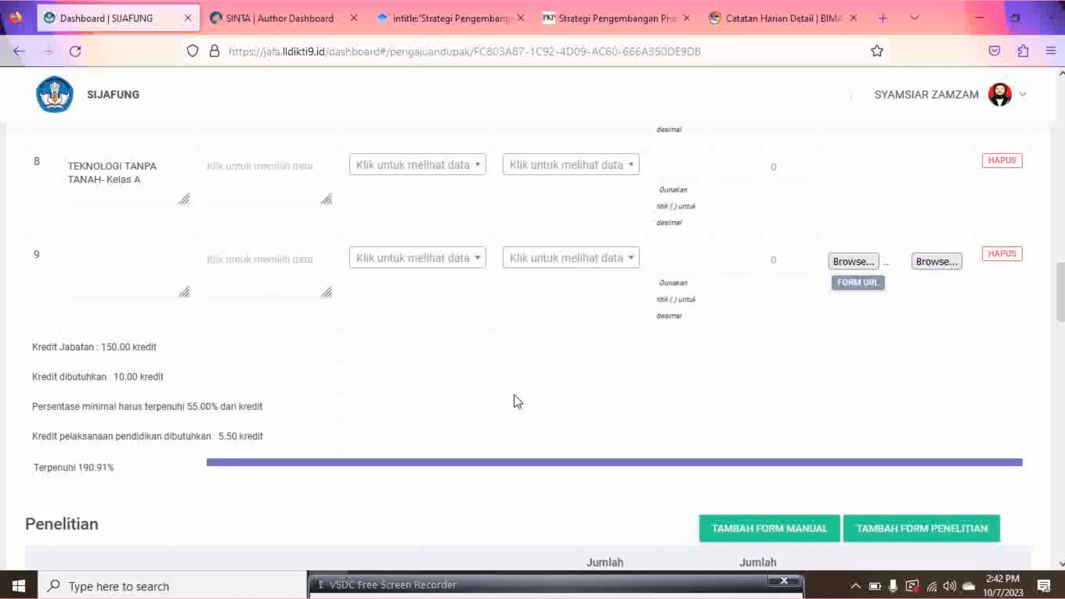
scroll(515, 401, "up", 1)
scroll(517, 405, "down", 1)
scroll(427, 411, "up", 6)
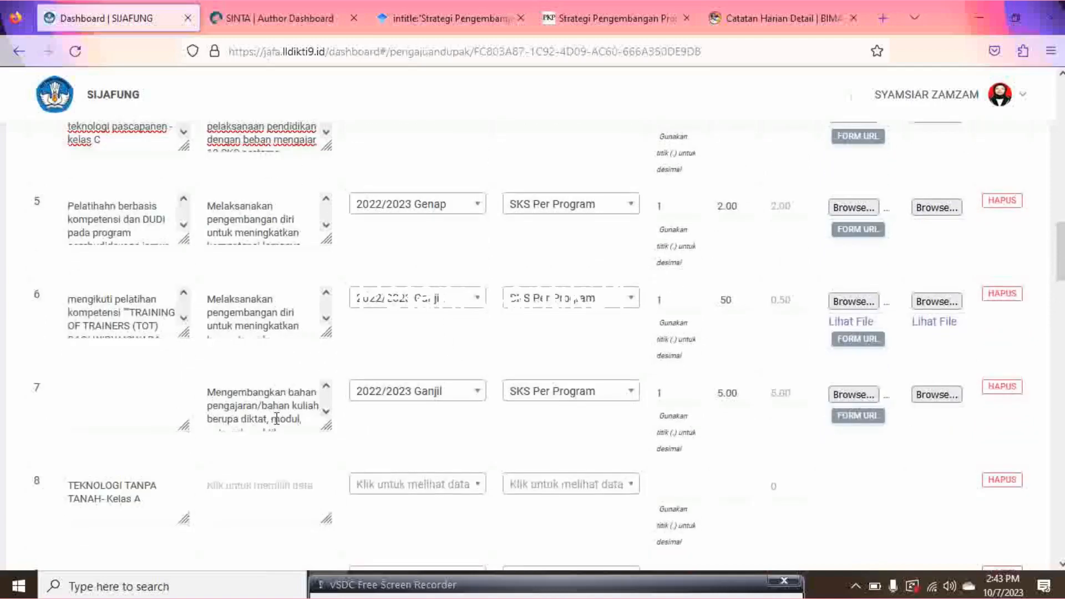
scroll(276, 419, "up", 2)
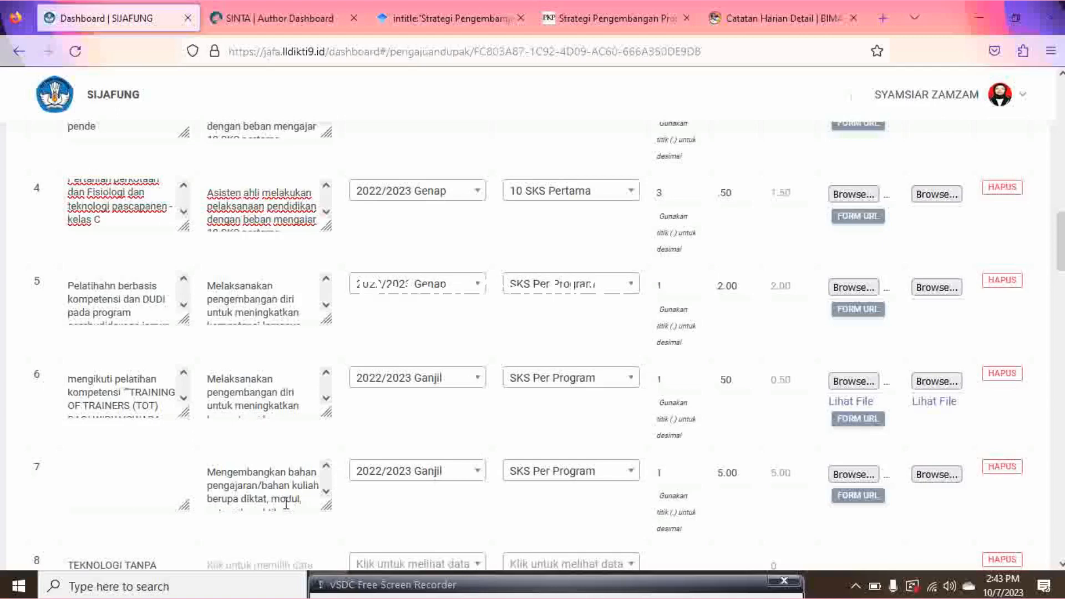
Fill in row 7's Uraian kegiatan as "PETUNJUK PRAKTIKUM PENGANTAR AGRONOMI"
left_click(108, 469)
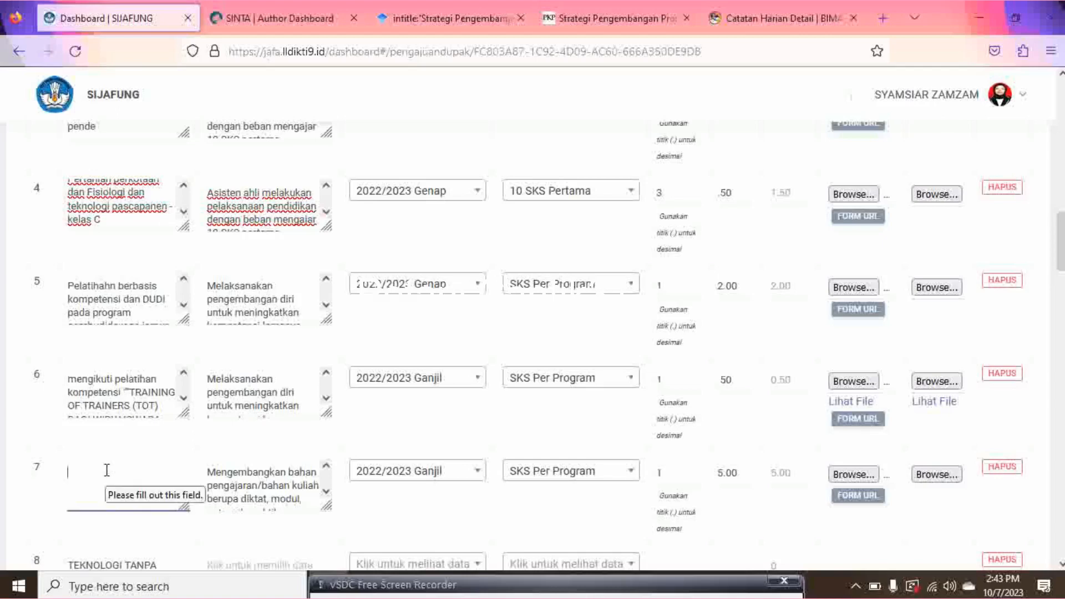
type("PETUNJUK PRAKTIKUM ")
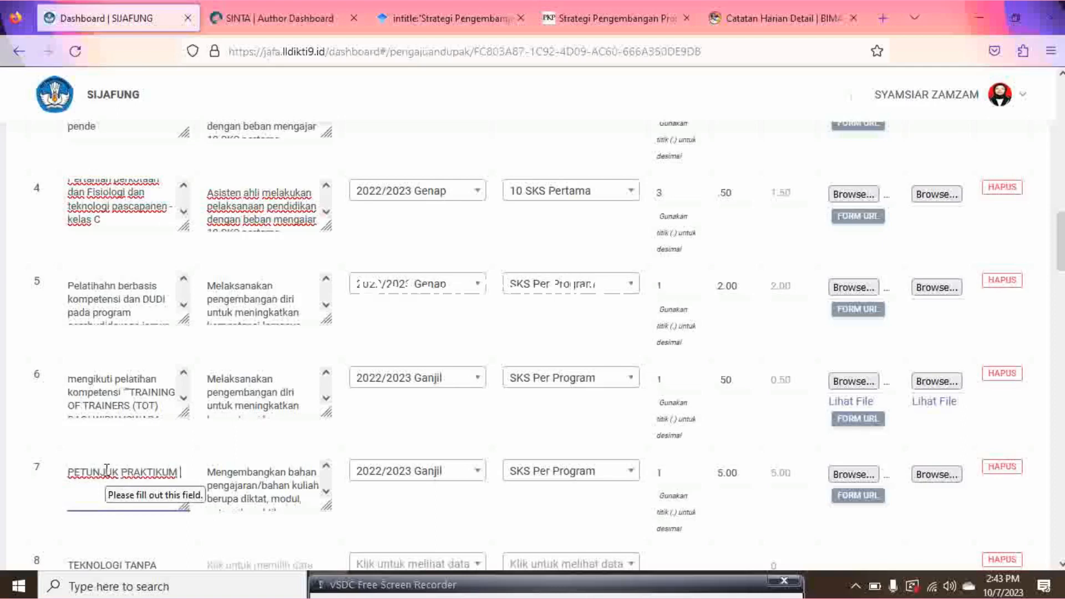
type("PENGANTAR AGRONOMI")
Set row 7's Sub Komponen to the 5.00-credit option for developing teaching material as diktat, modul, petunjuk praktikum, model or job sheet praktikum
scroll(289, 478, "down", 1)
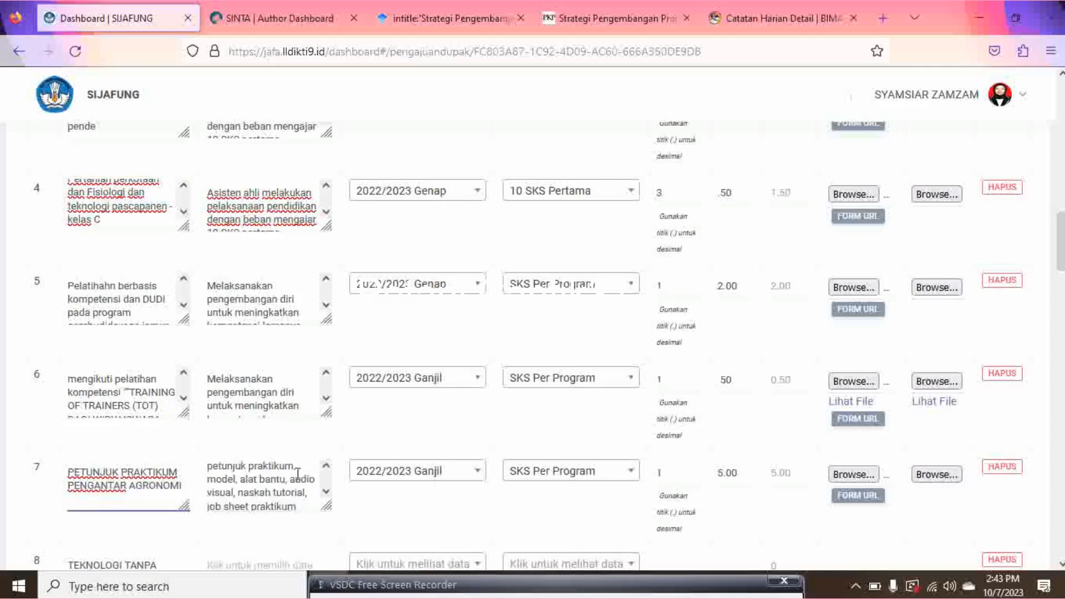
left_click(288, 478)
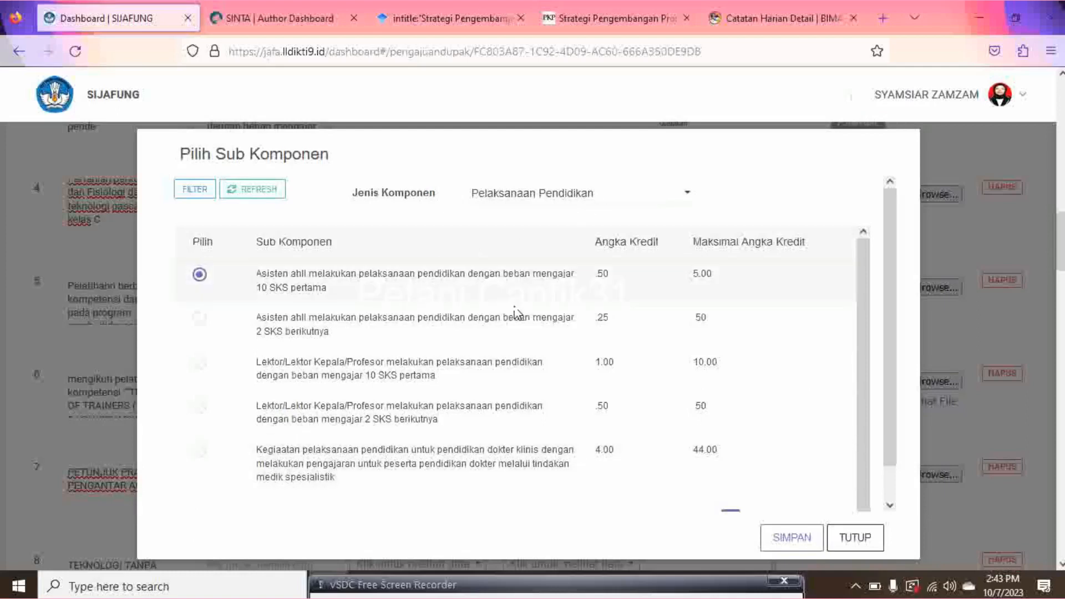
scroll(850, 478, "down", 1)
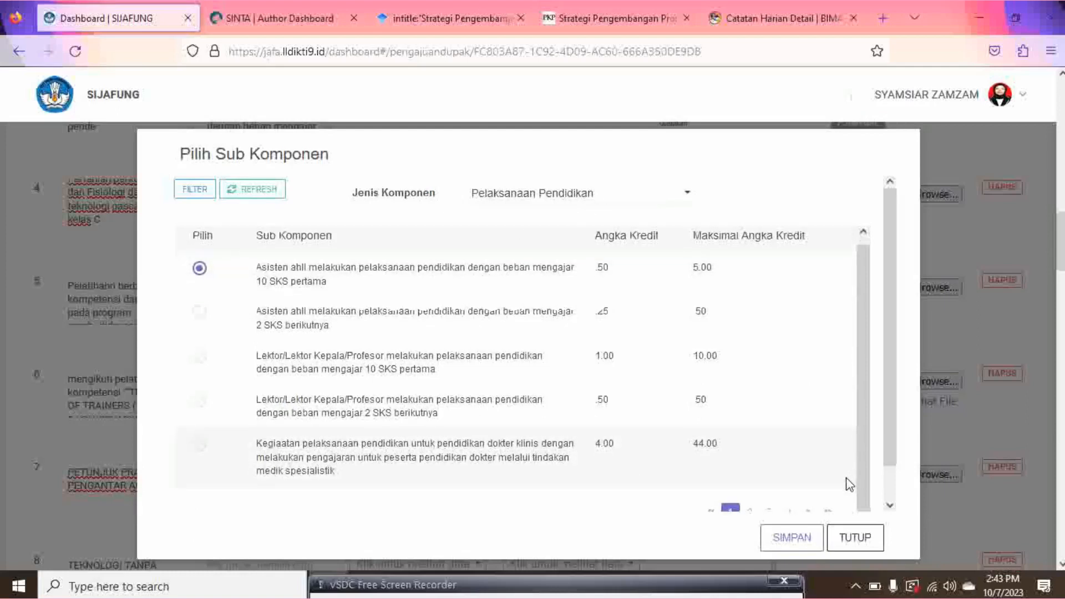
scroll(812, 478, "down", 1)
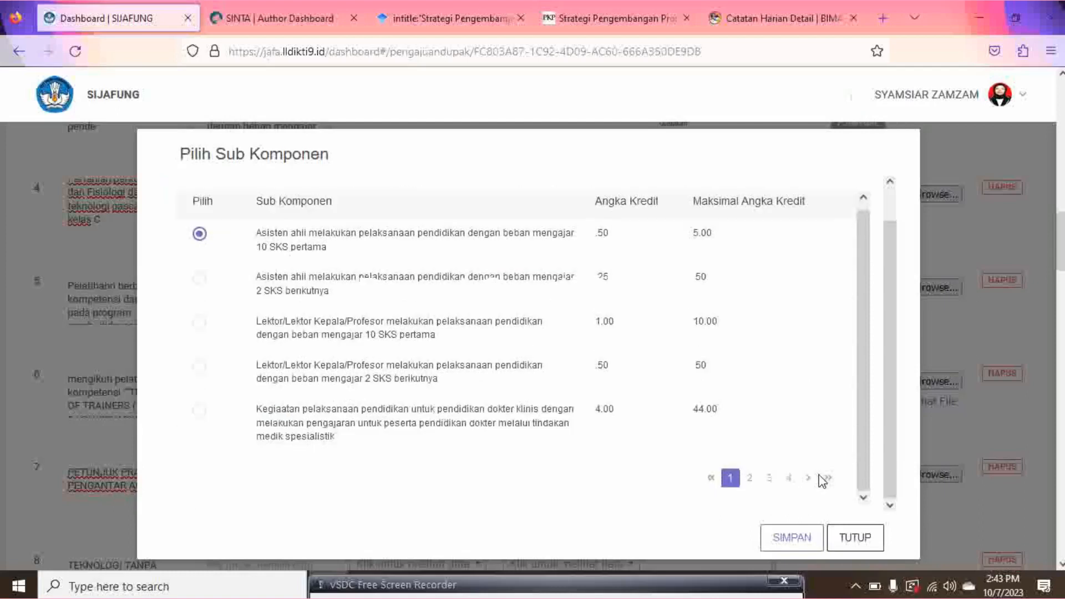
left_click(752, 480)
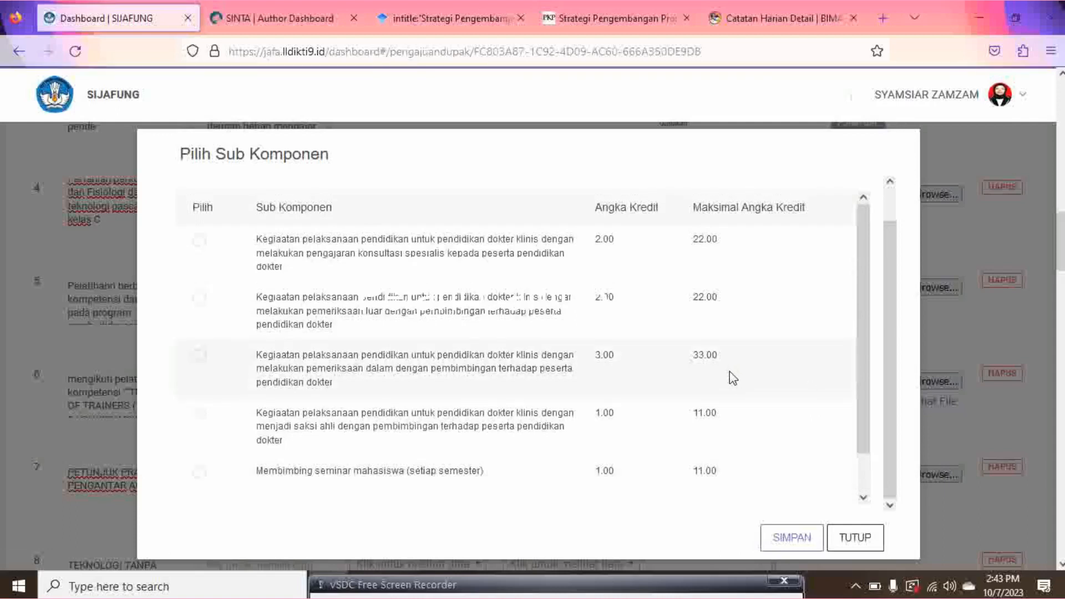
scroll(729, 377, "down", 1)
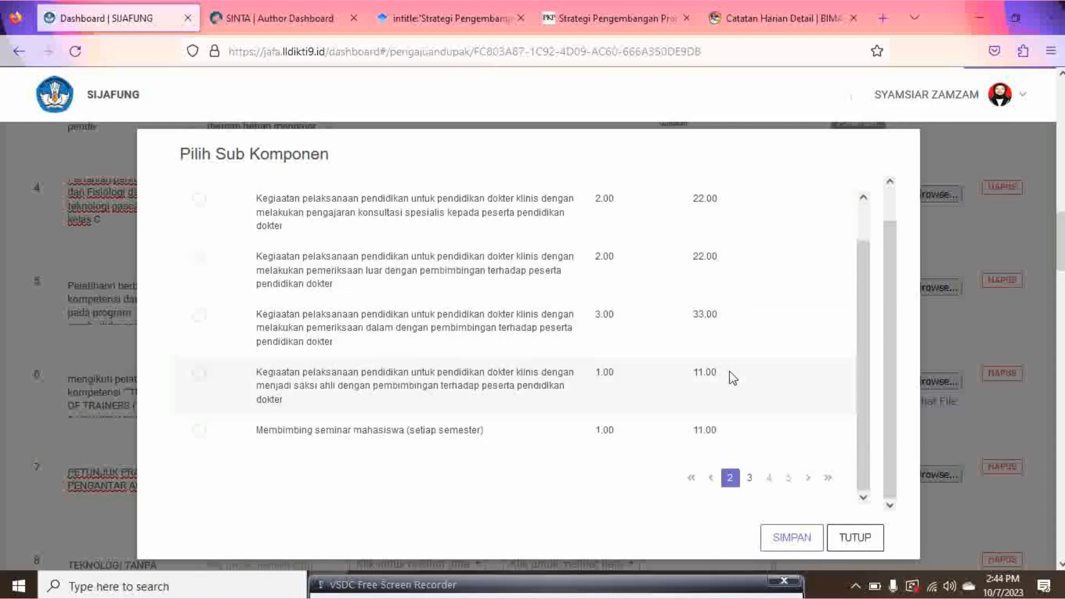
left_click(749, 480)
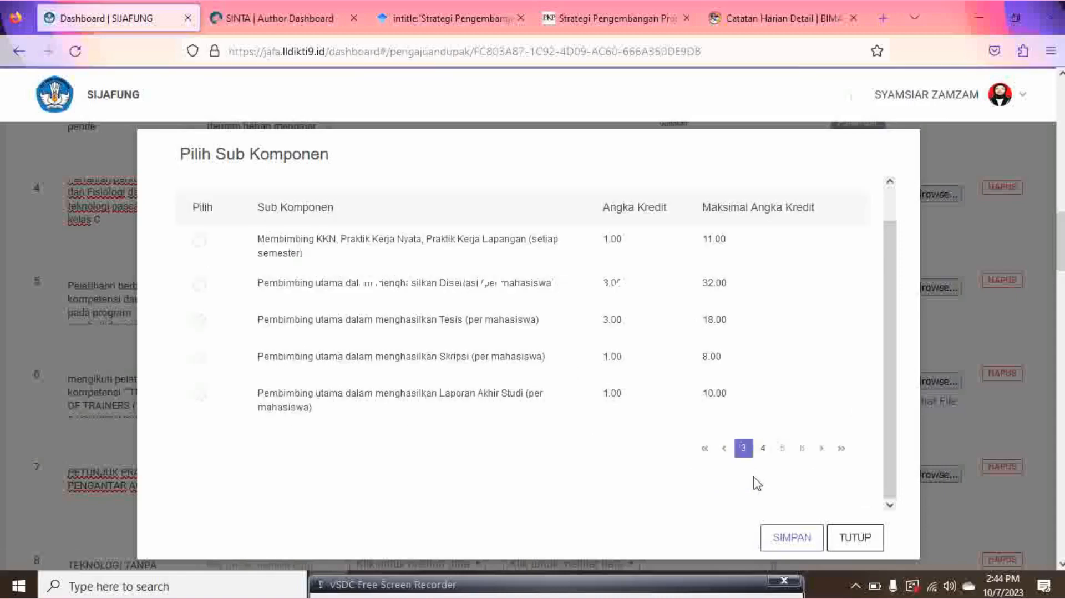
left_click(764, 449)
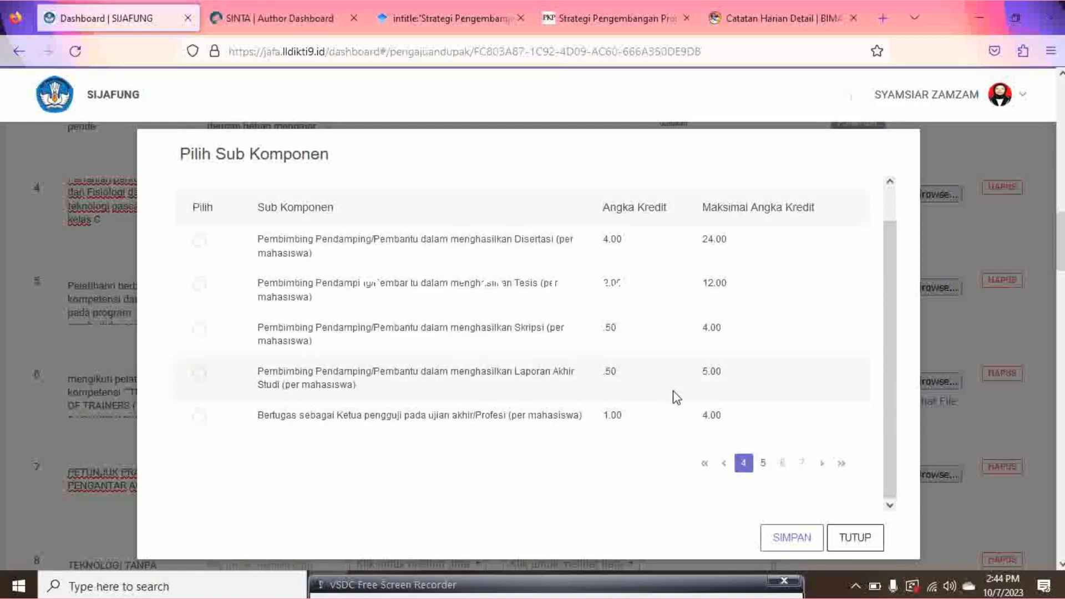
left_click(767, 467)
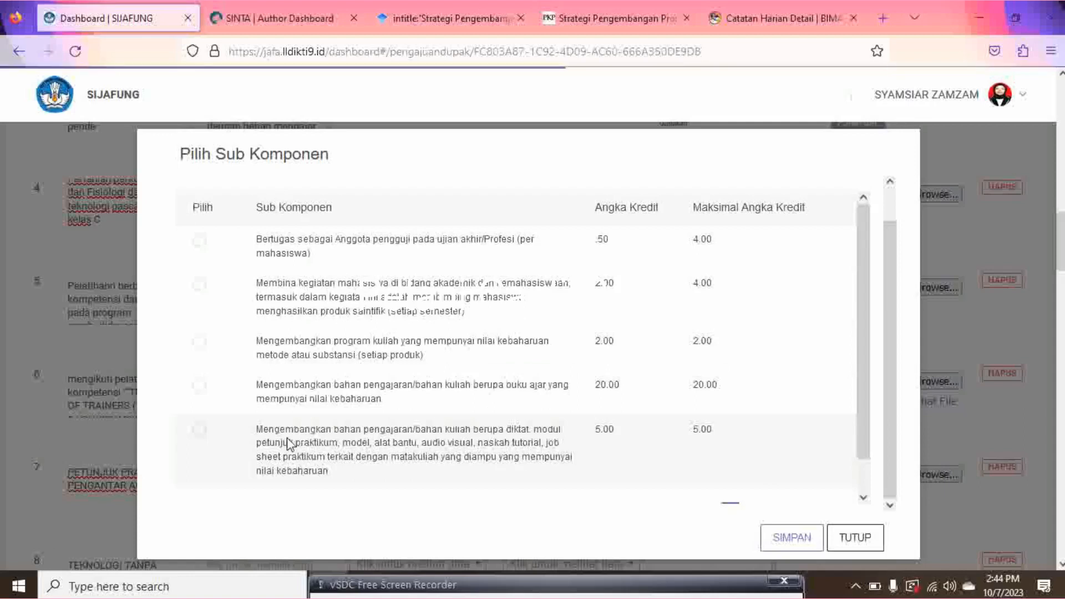
left_click(206, 431)
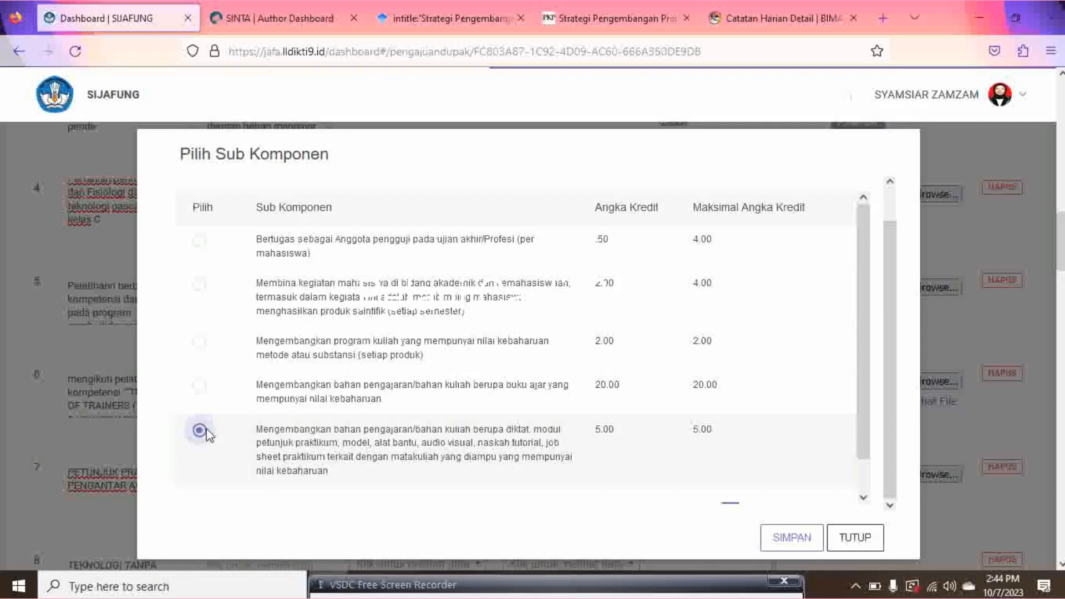
left_click(775, 543)
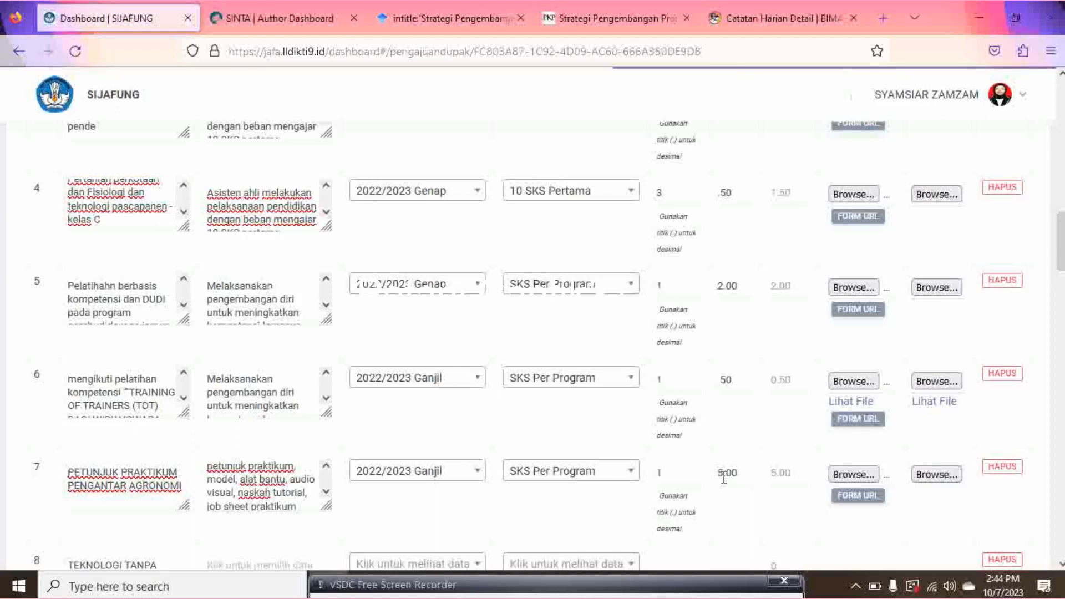
Set row 7's Periode to 2022/2023 Ganjil
scroll(255, 484, "up", 2)
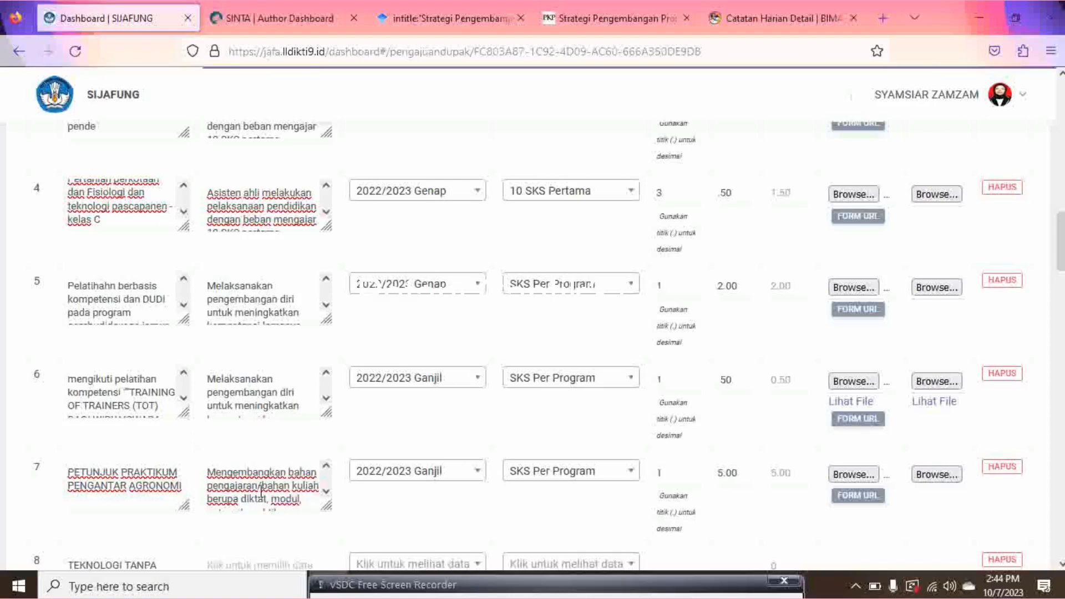
left_click(468, 474)
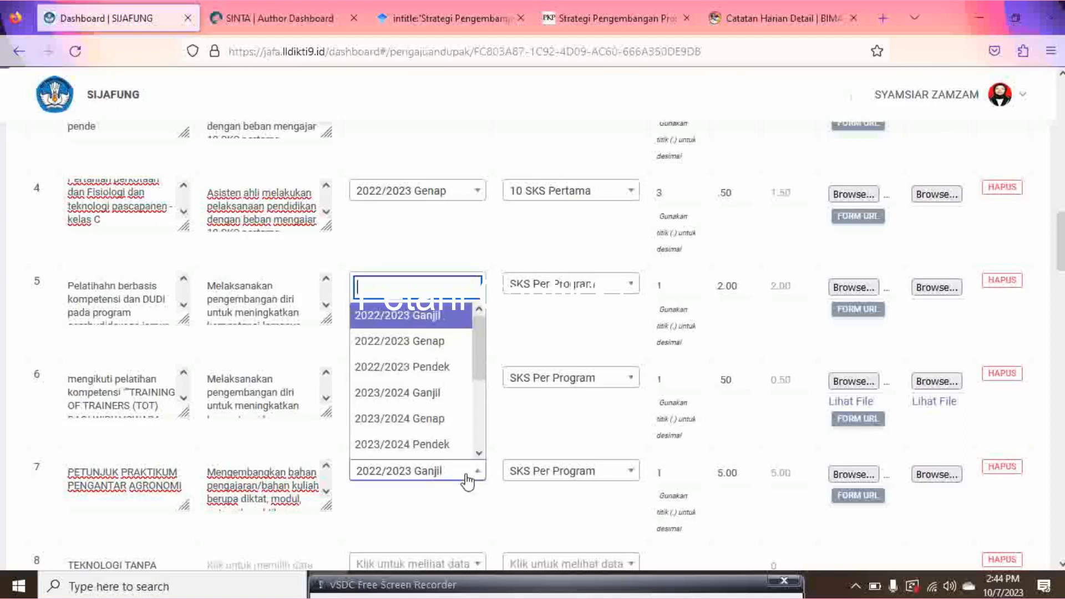
left_click(458, 322)
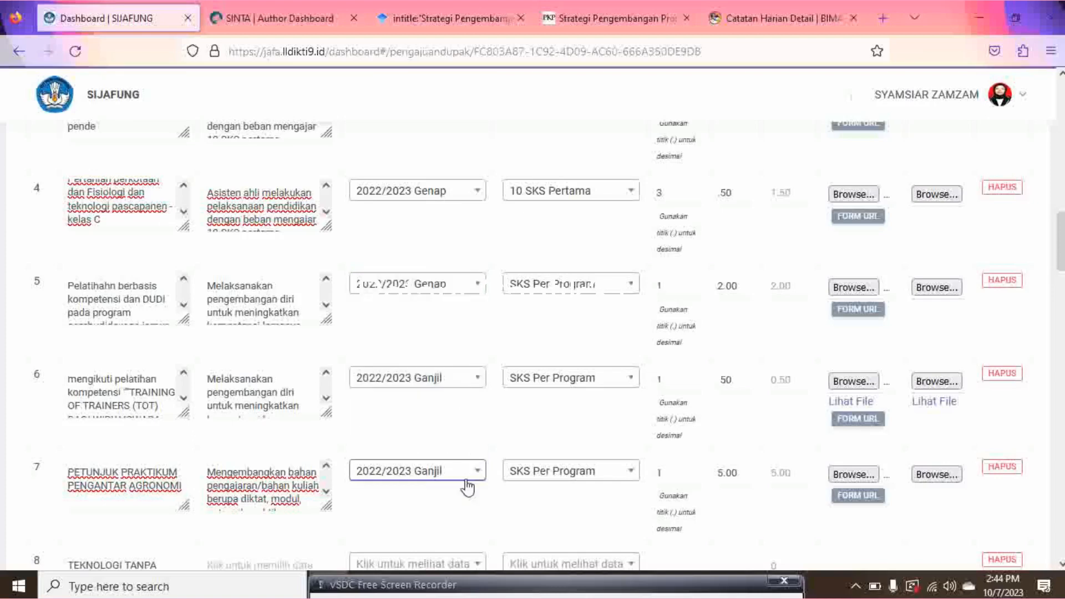
Set row 7's Satuan hasil to SKS Per Program and open its Jumlah Volume Kegiatan for editing
left_click(556, 480)
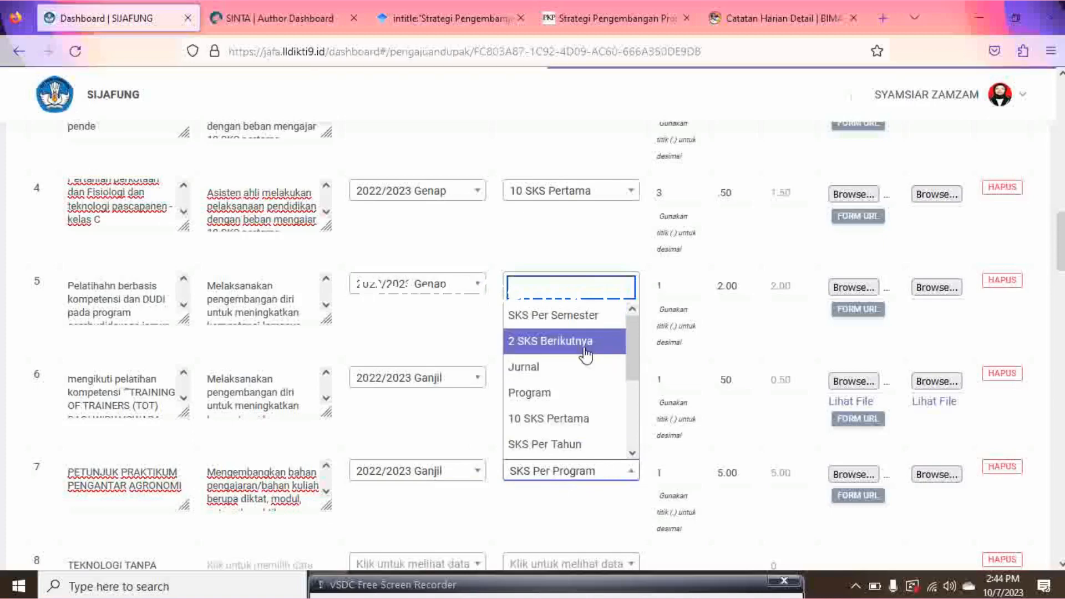
scroll(582, 355, "down", 3)
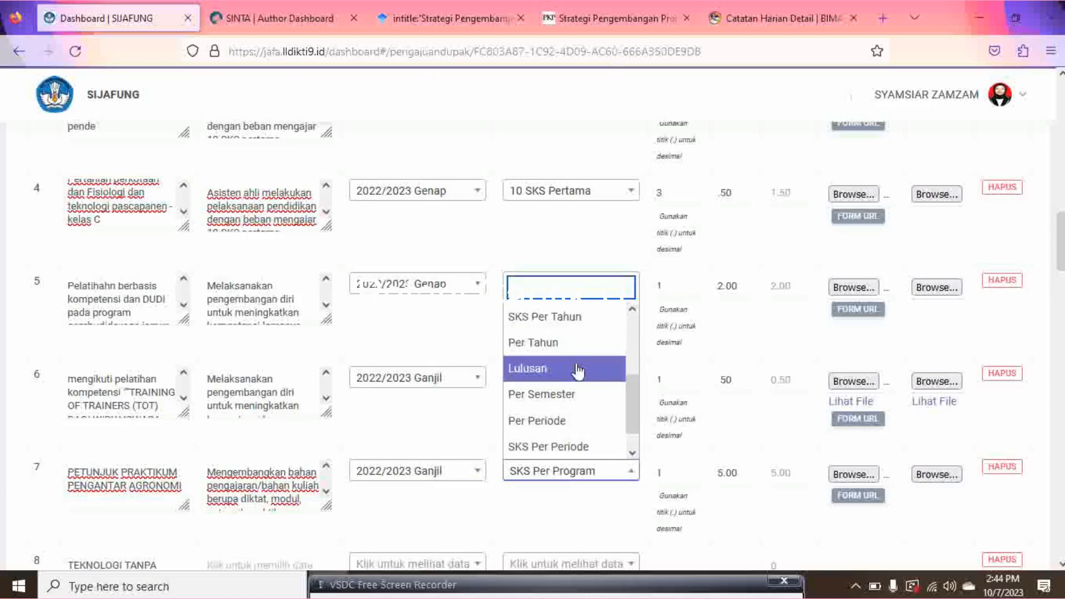
scroll(578, 366, "up", 3)
scroll(578, 371, "up", 2)
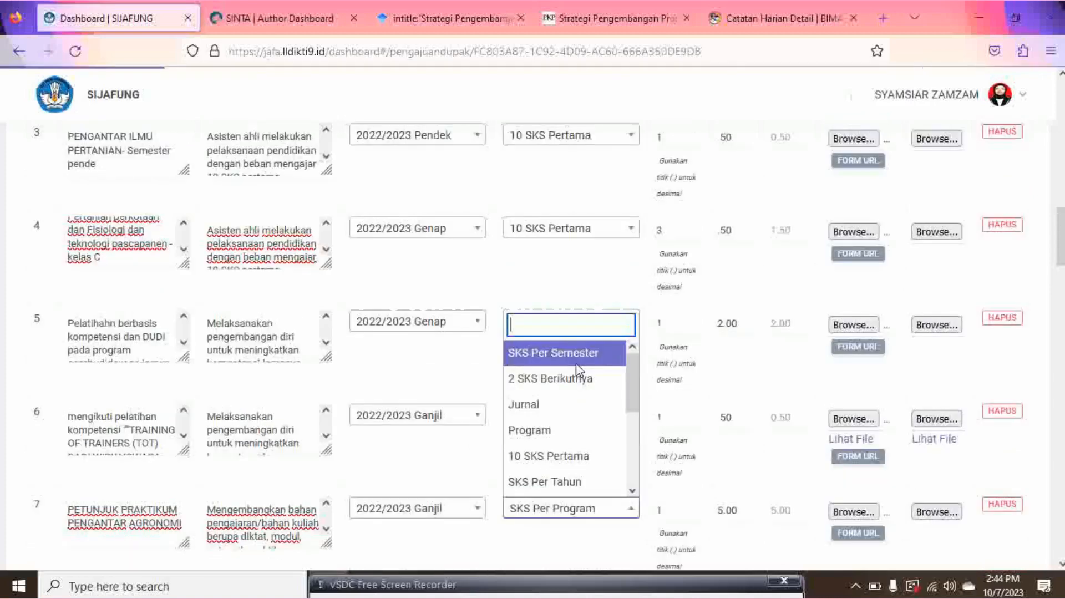
scroll(574, 499, "down", 2)
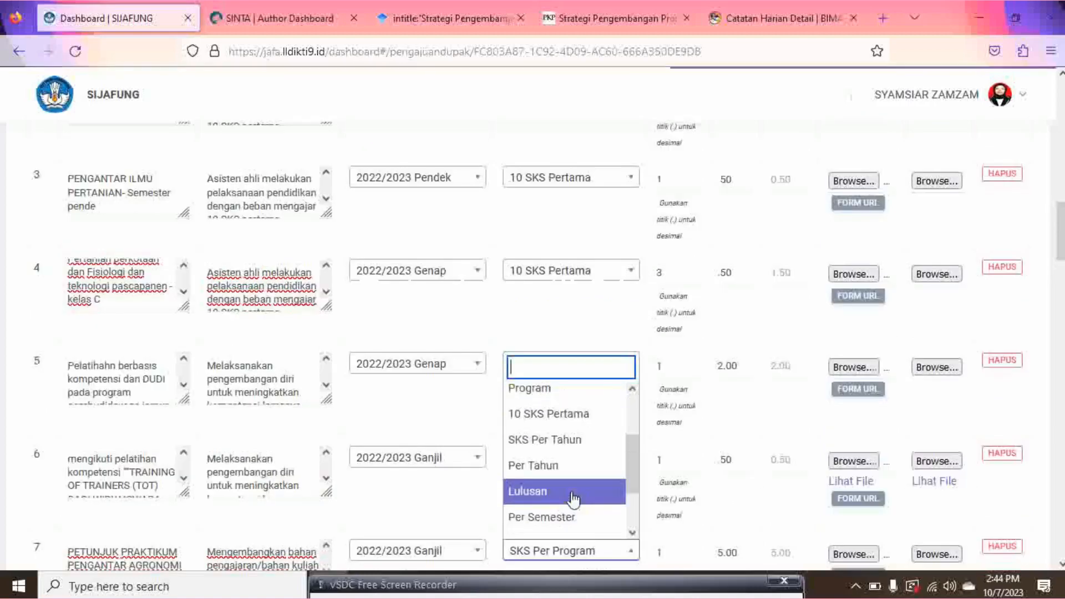
scroll(574, 499, "down", 2)
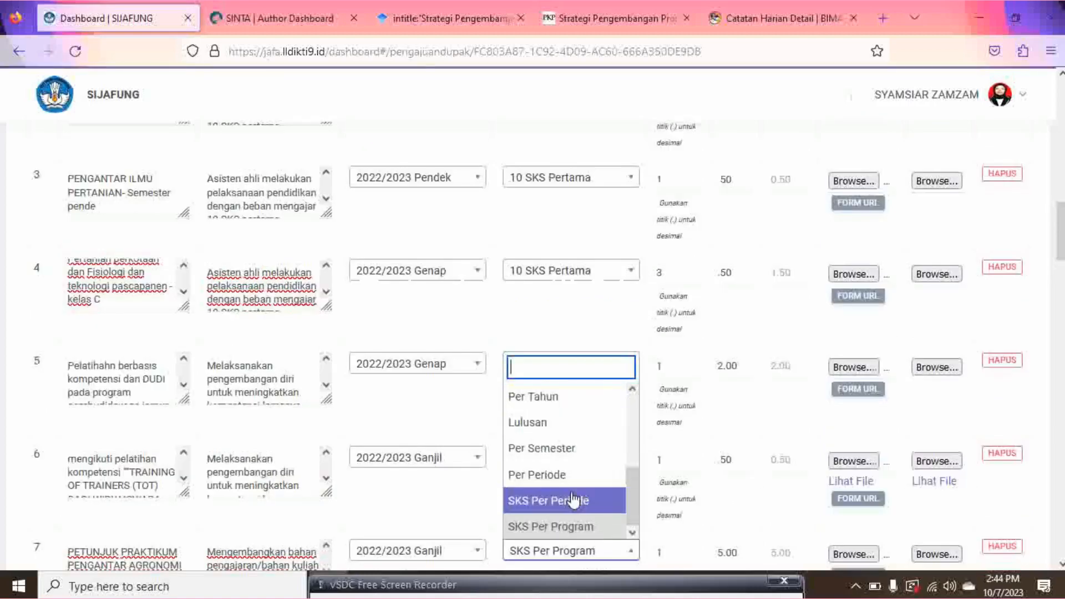
left_click(578, 526)
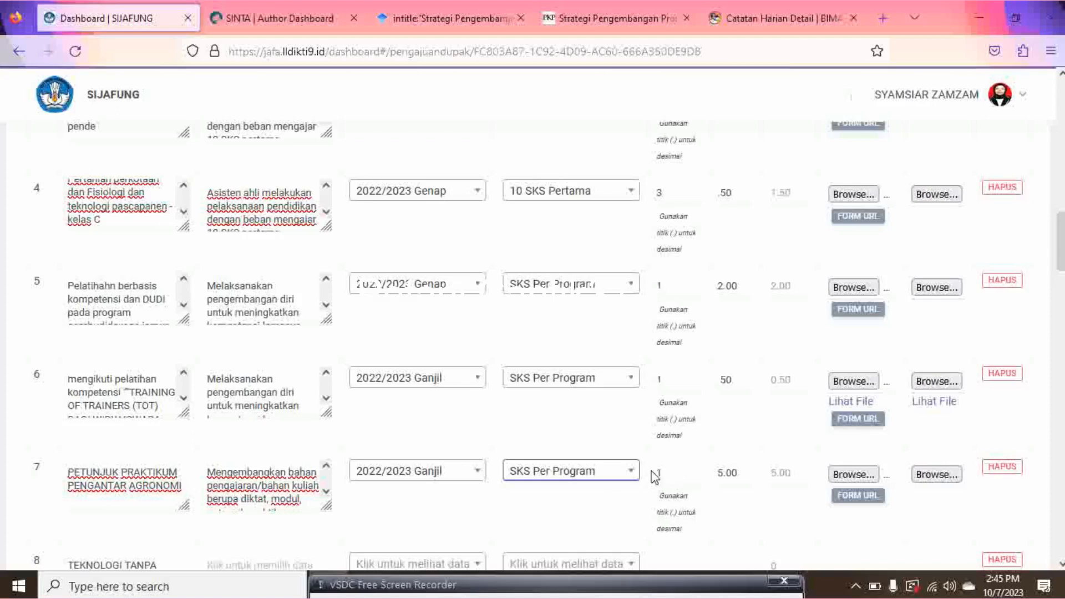
left_click(685, 475)
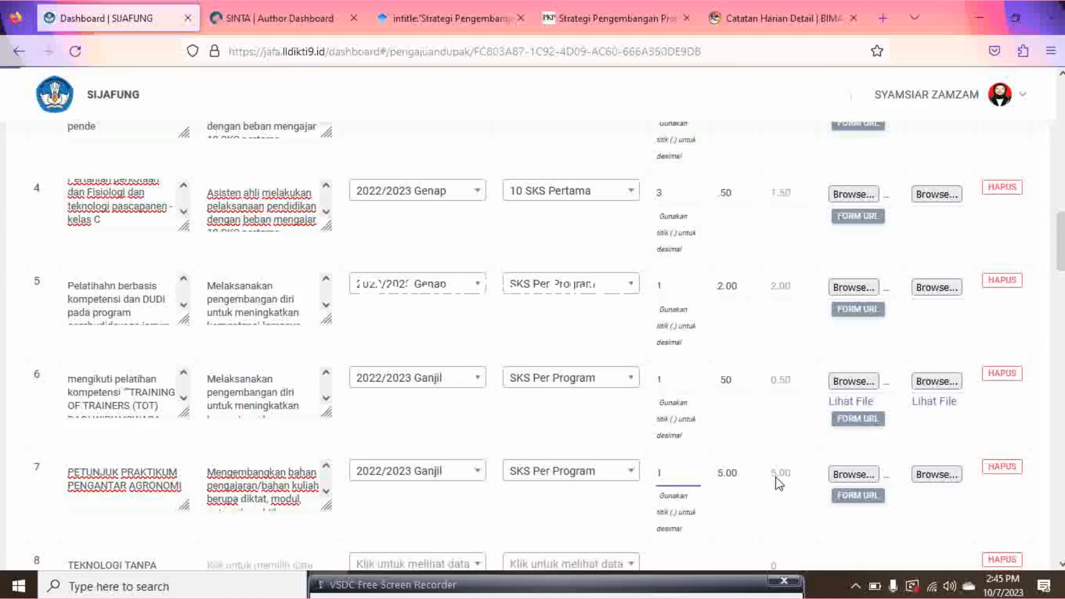
Review the rows around row 7 and open its Bukti Dokumen file selection without attaching a file
scroll(777, 482, "down", 5)
scroll(778, 484, "down", 1)
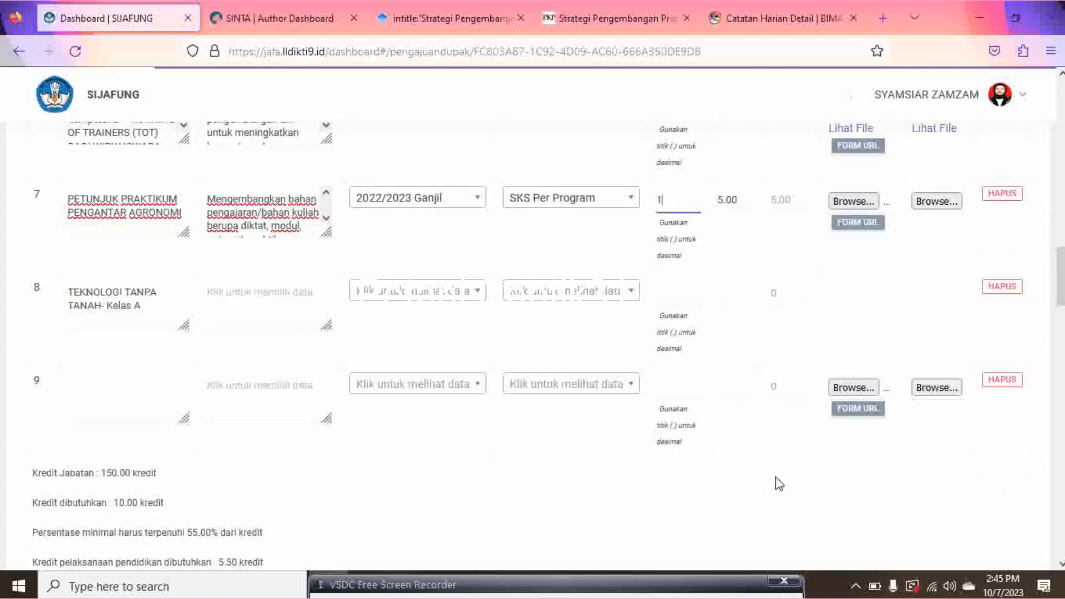
scroll(782, 474, "up", 3)
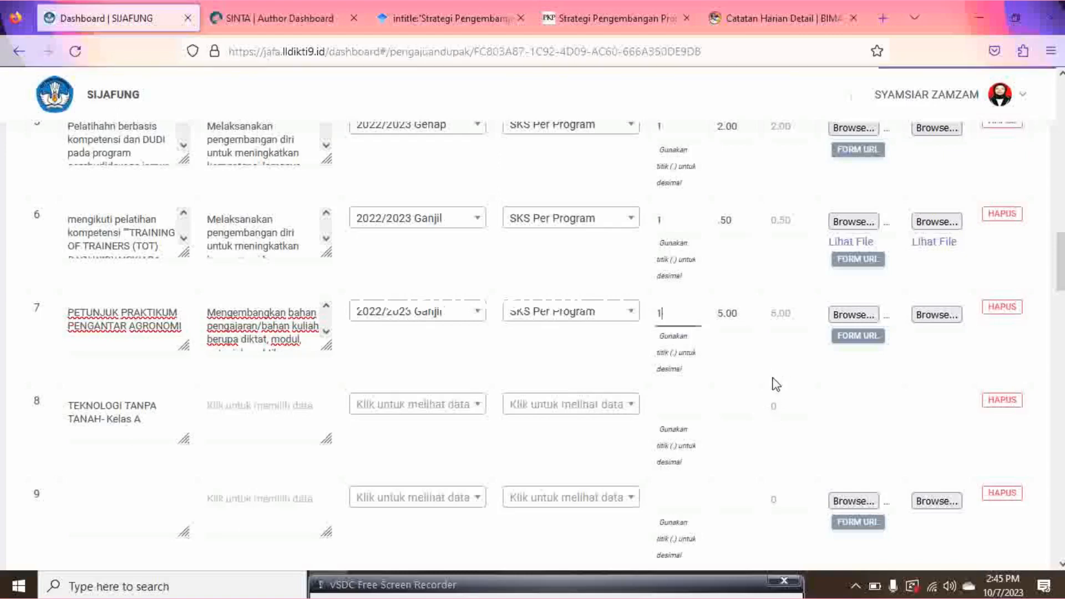
left_click(847, 315)
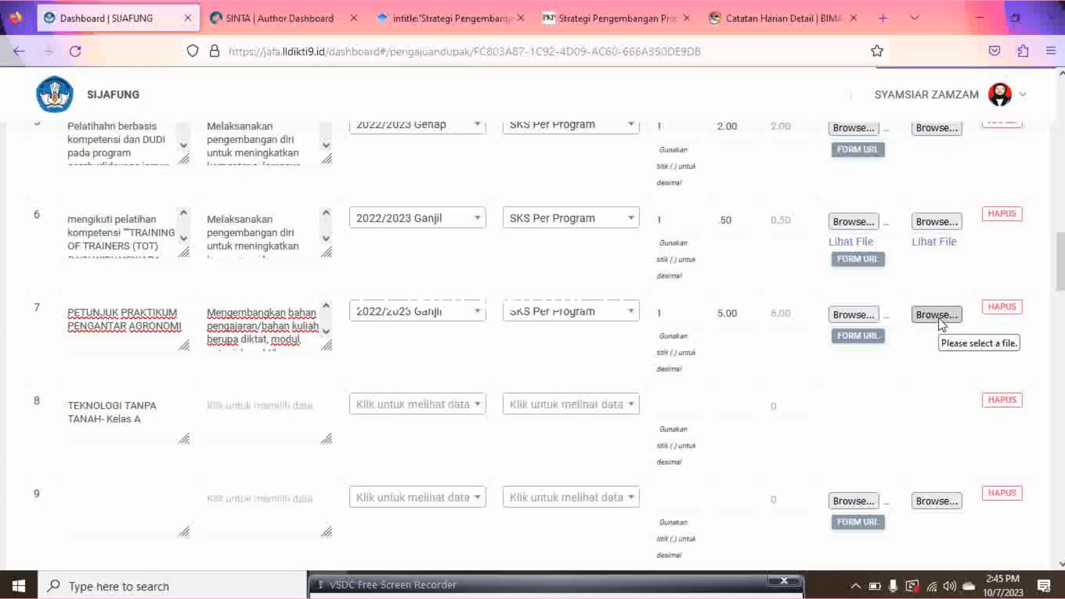
scroll(942, 325, "up", 4)
scroll(941, 325, "down", 4)
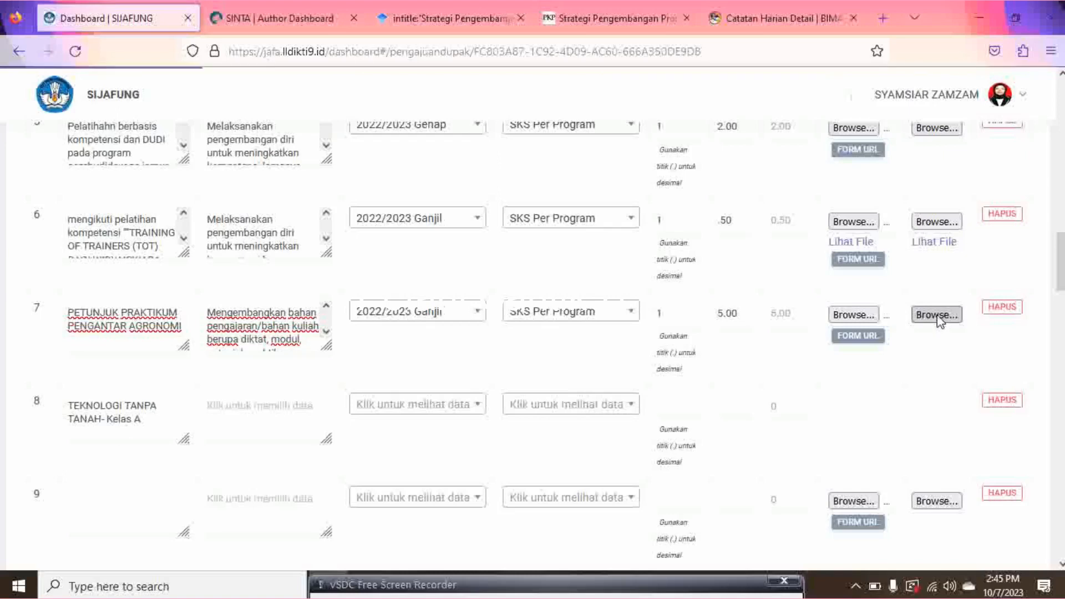
Check the Pelaksanaan Pendidikan credit summary and look in the Penelitian section's Data Penelitian list for available research records
scroll(940, 323, "down", 2)
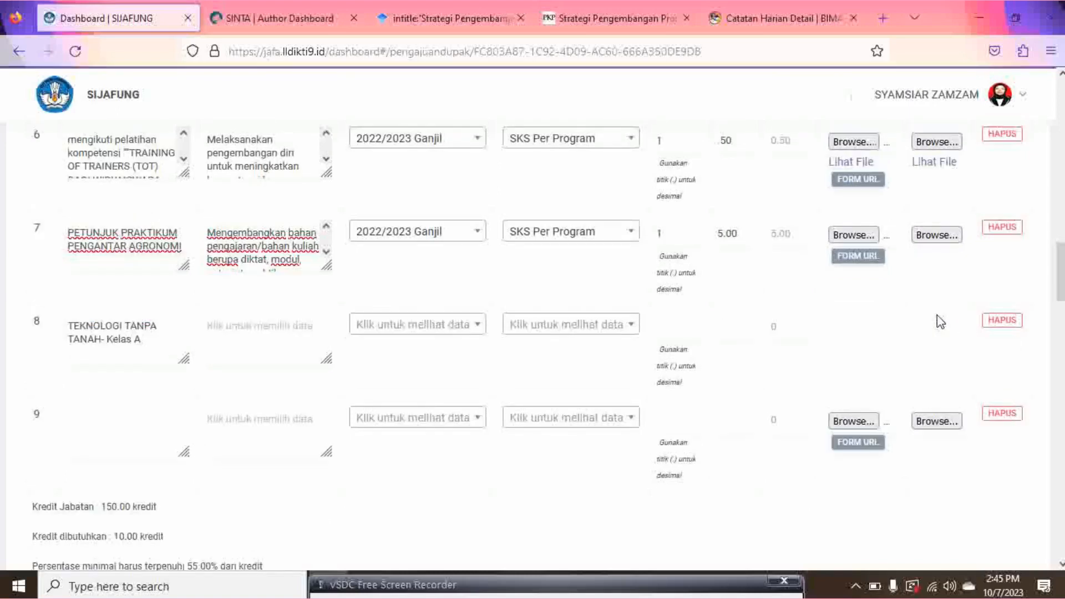
scroll(940, 322, "down", 2)
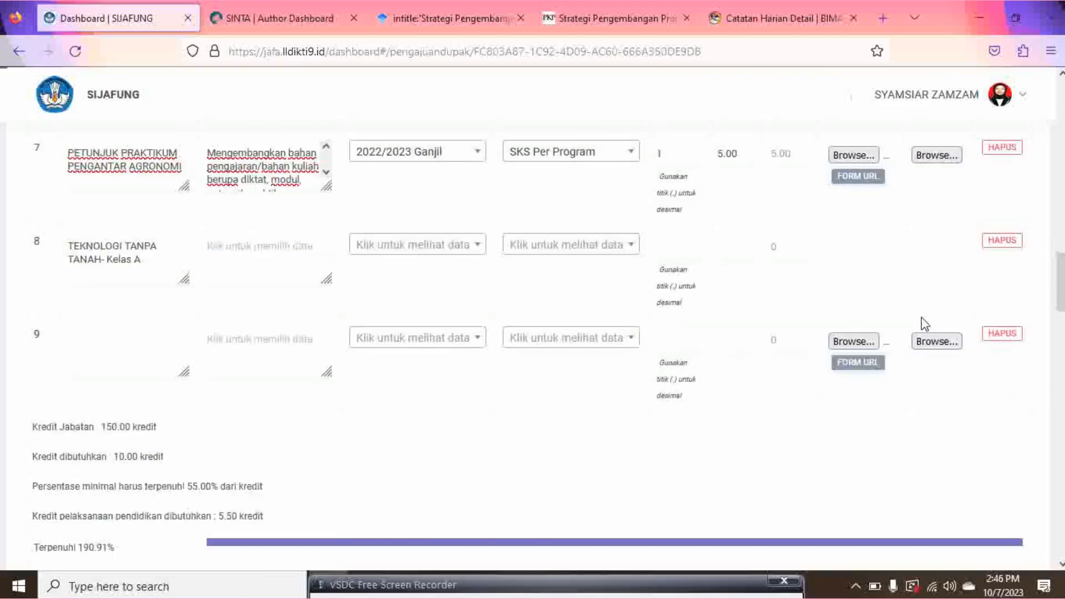
scroll(506, 423, "down", 2)
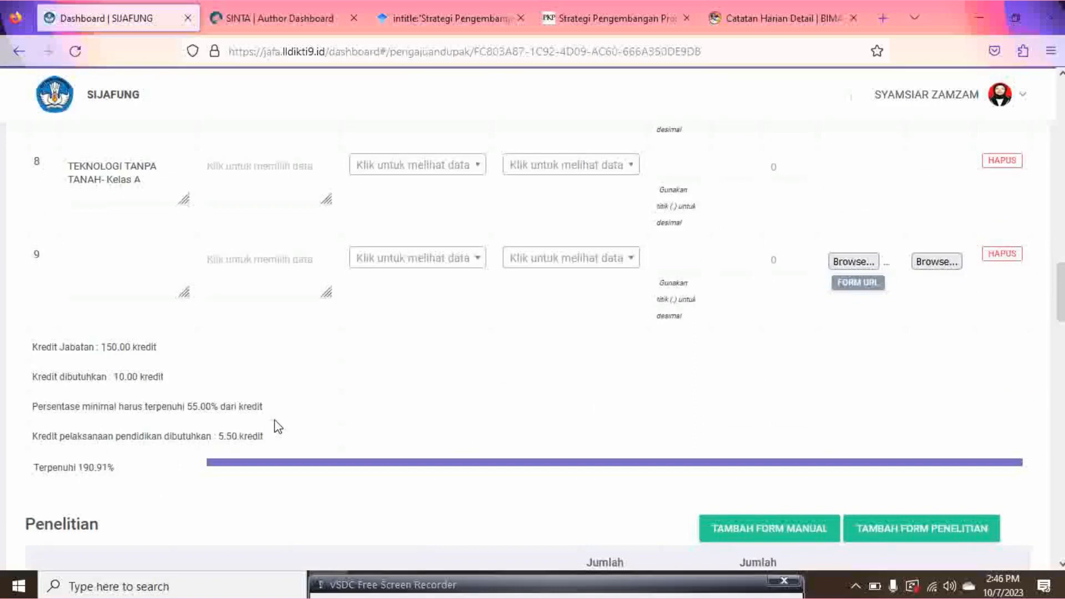
scroll(280, 422, "down", 2)
scroll(283, 421, "down", 6)
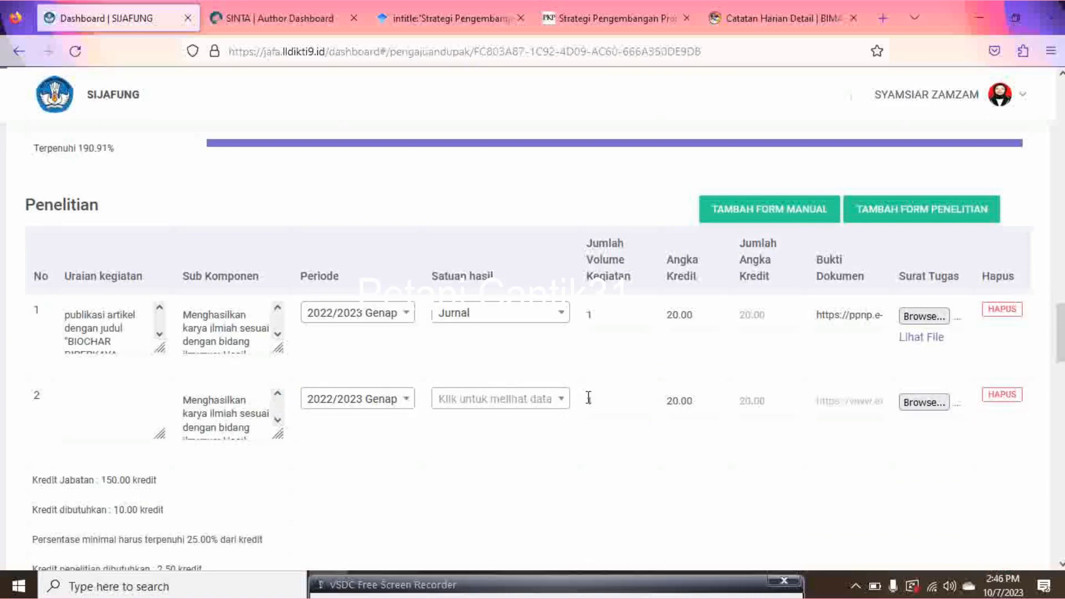
left_click(914, 214)
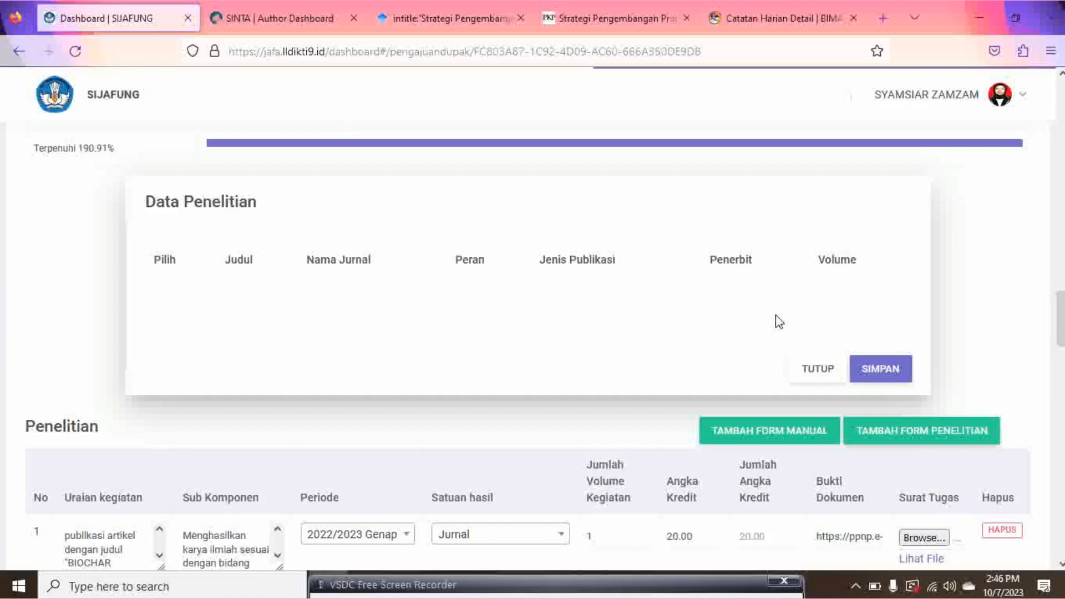
left_click(828, 375)
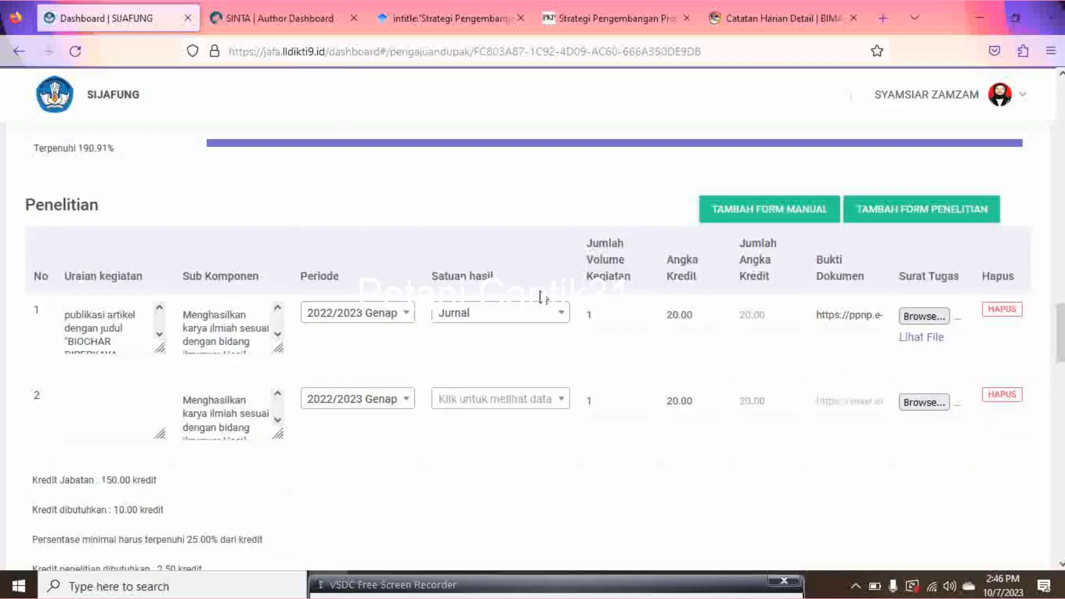
Add a manual form row to the Penelitian table and read through row 1's Uraian kegiatan
left_click(792, 219)
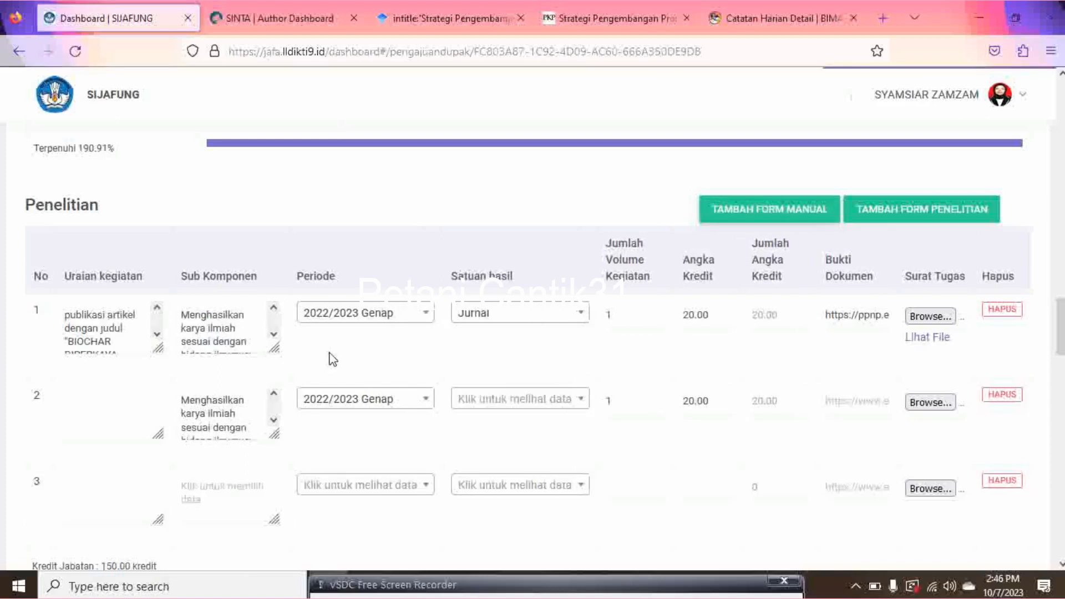
left_click(140, 335)
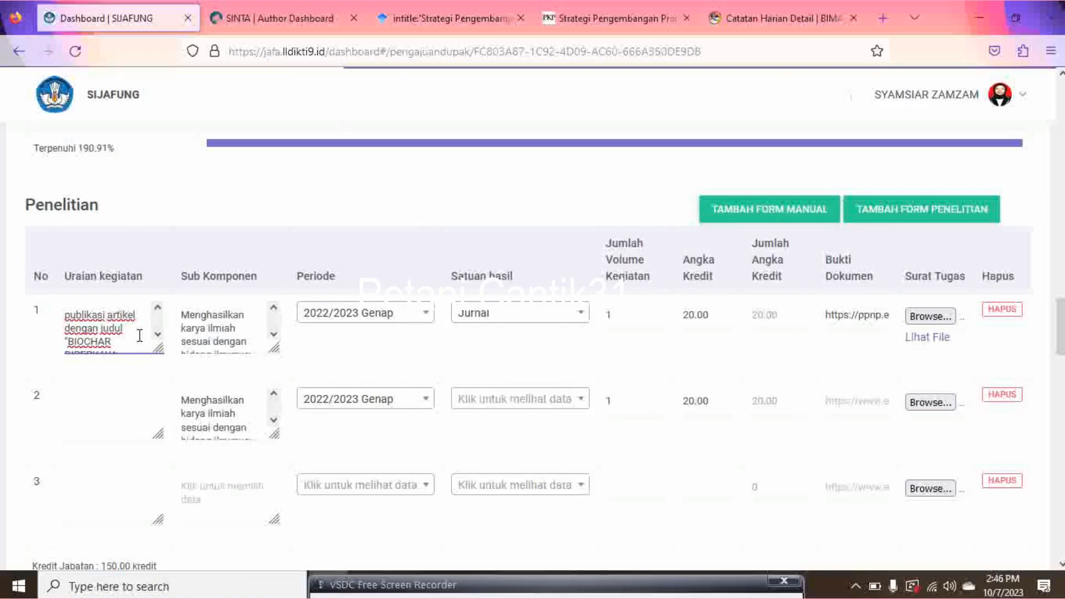
scroll(139, 336, "down", 1)
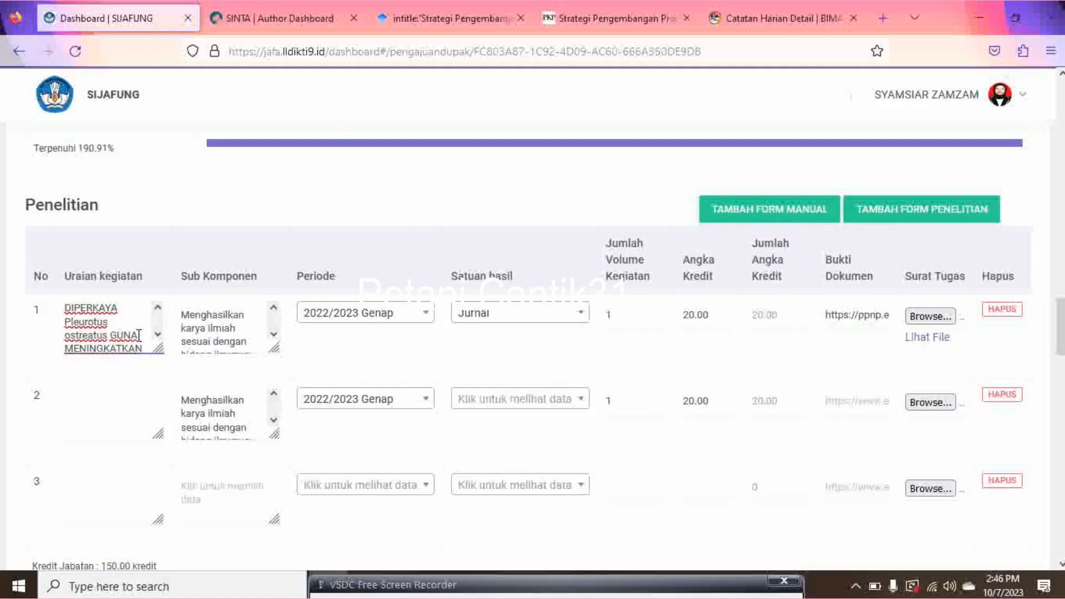
scroll(138, 335, "up", 1)
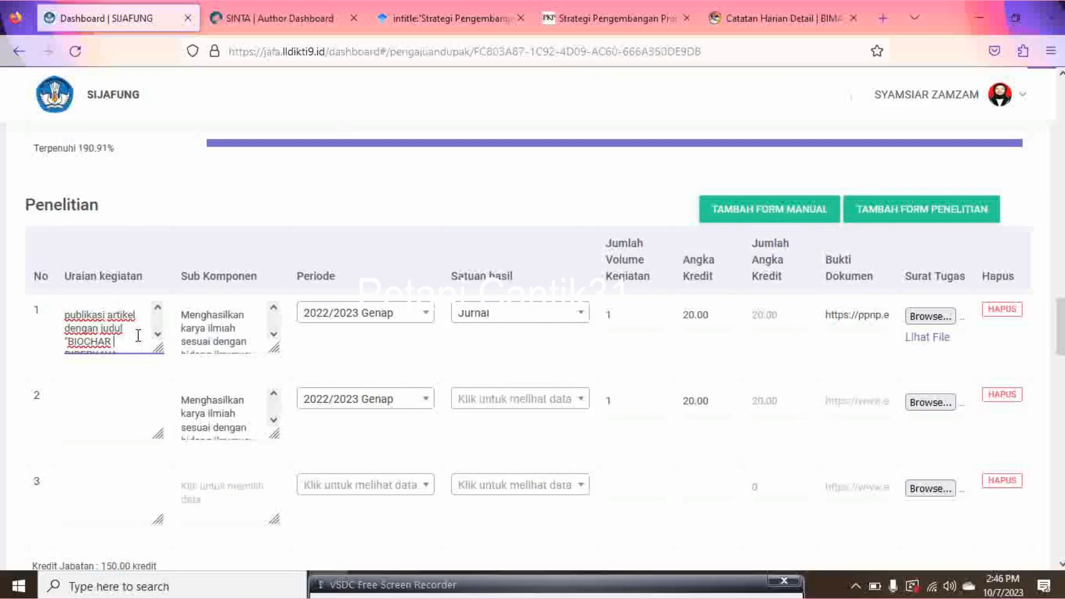
Open the Sub Komponen selection for Penelitian row 1 and set Jenis Komponen to Penelitian
left_click(245, 327)
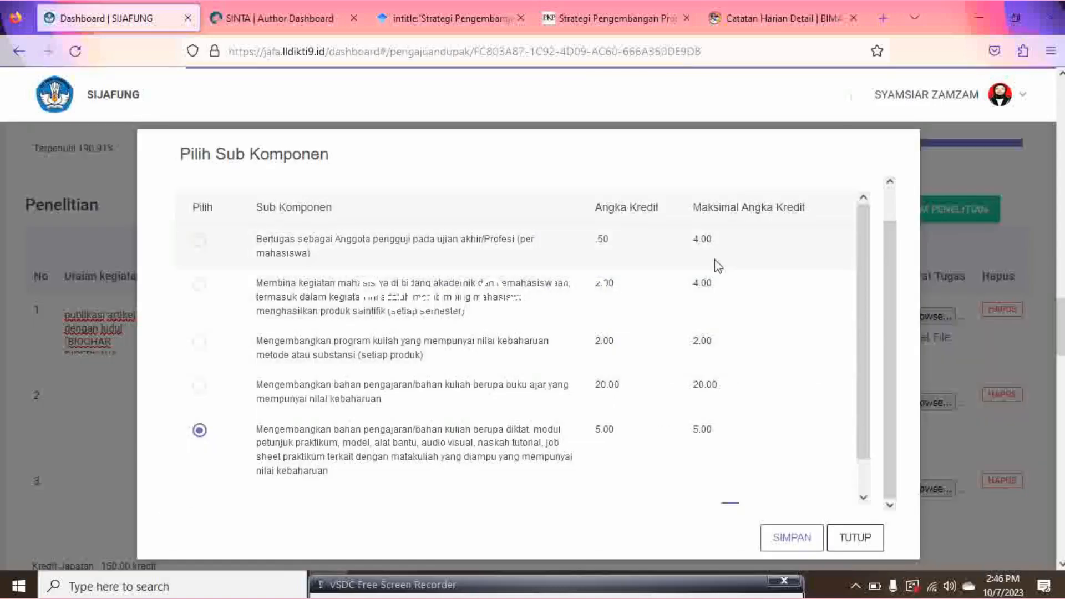
scroll(715, 261, "up", 3)
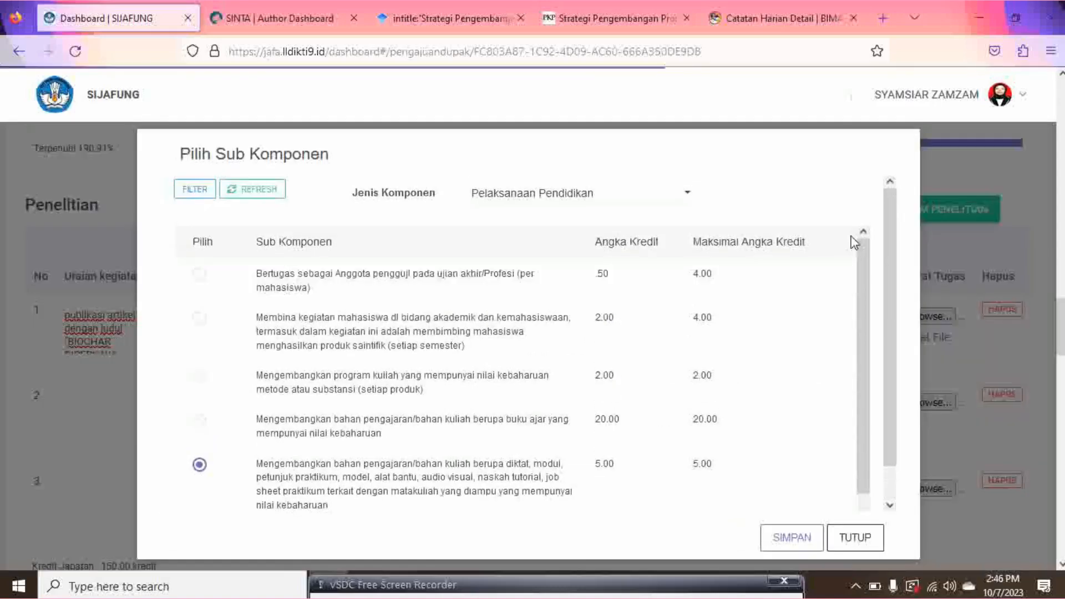
left_click(622, 194)
left_click(602, 263)
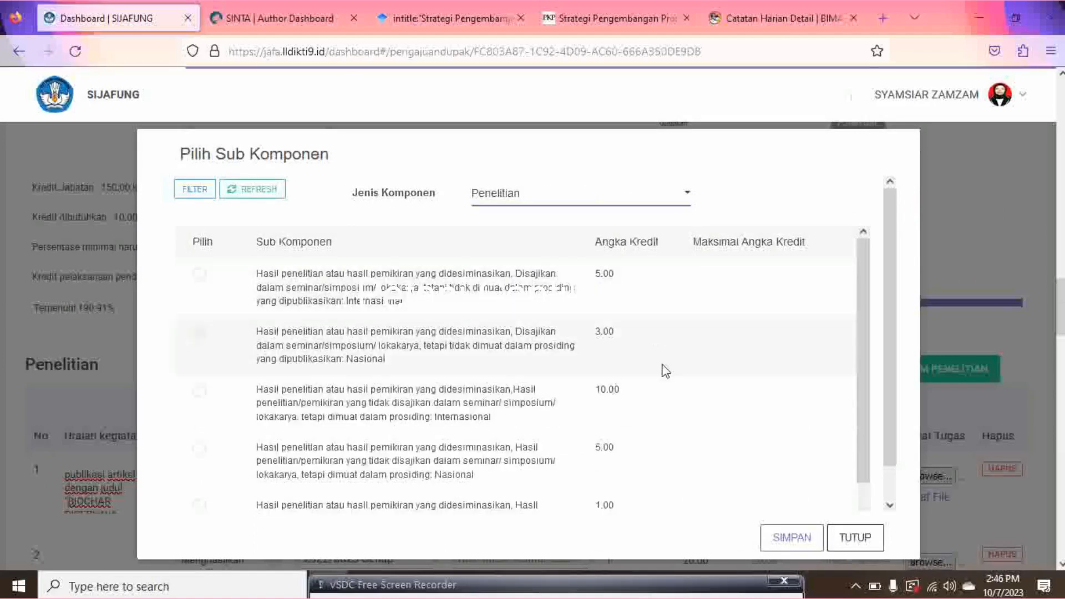
Look through pages 4 to 6 of the Penelitian sub-component list for a category matching the published journal article
scroll(666, 371, "down", 3)
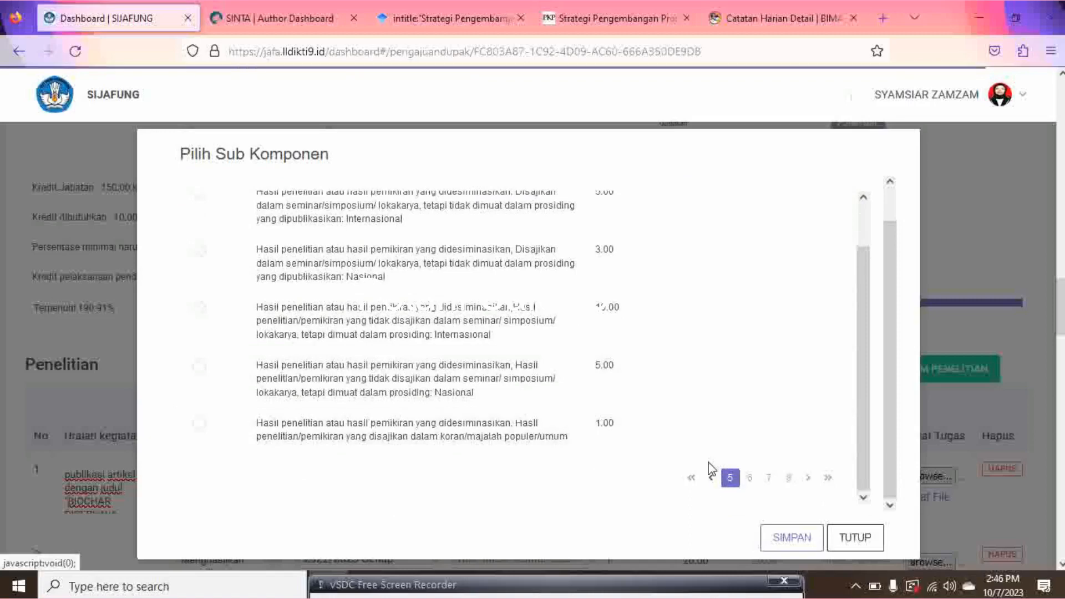
scroll(703, 423, "up", 2)
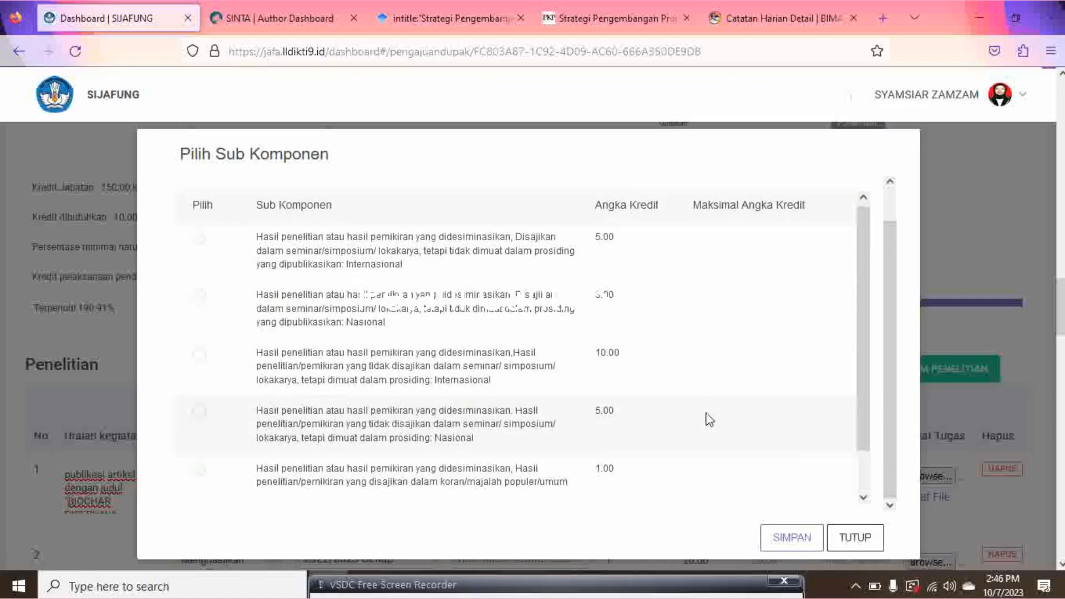
scroll(710, 432, "down", 2)
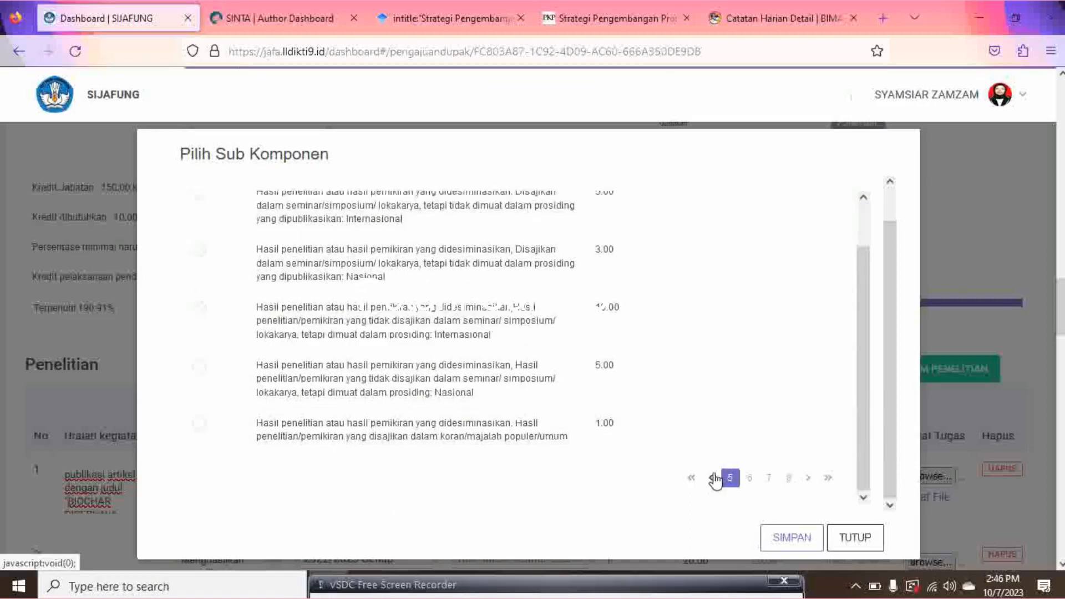
left_click(715, 478)
scroll(694, 419, "up", 3)
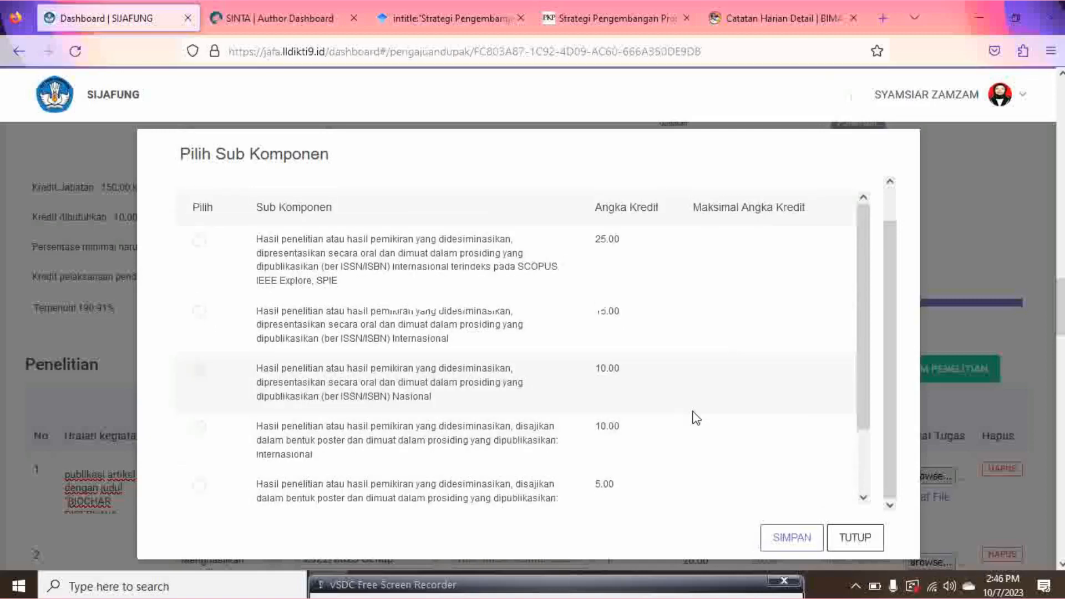
scroll(696, 418, "down", 2)
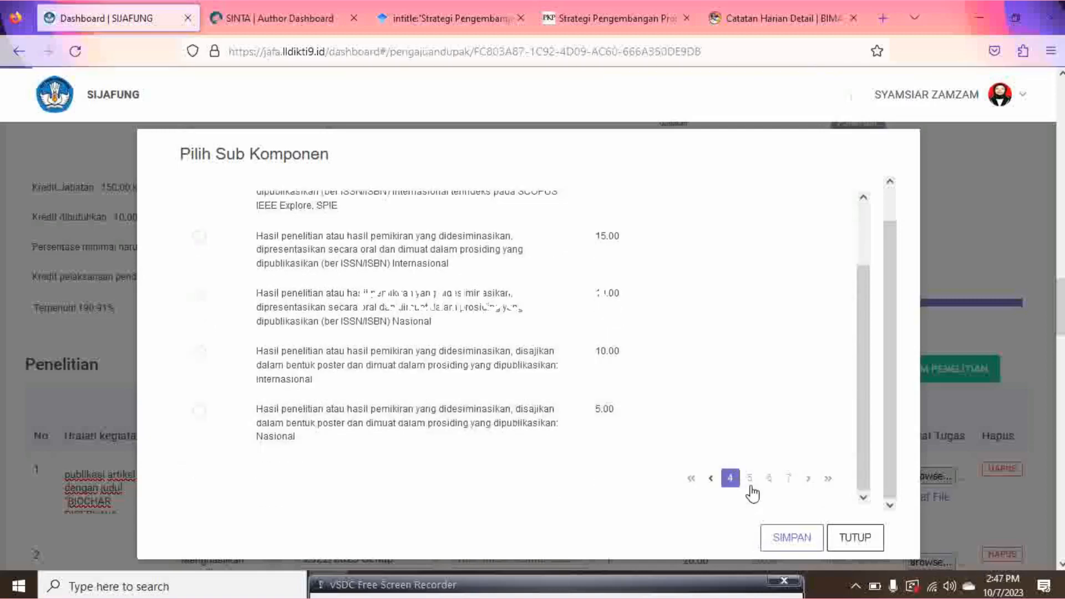
left_click(807, 478)
scroll(769, 463, "up", 3)
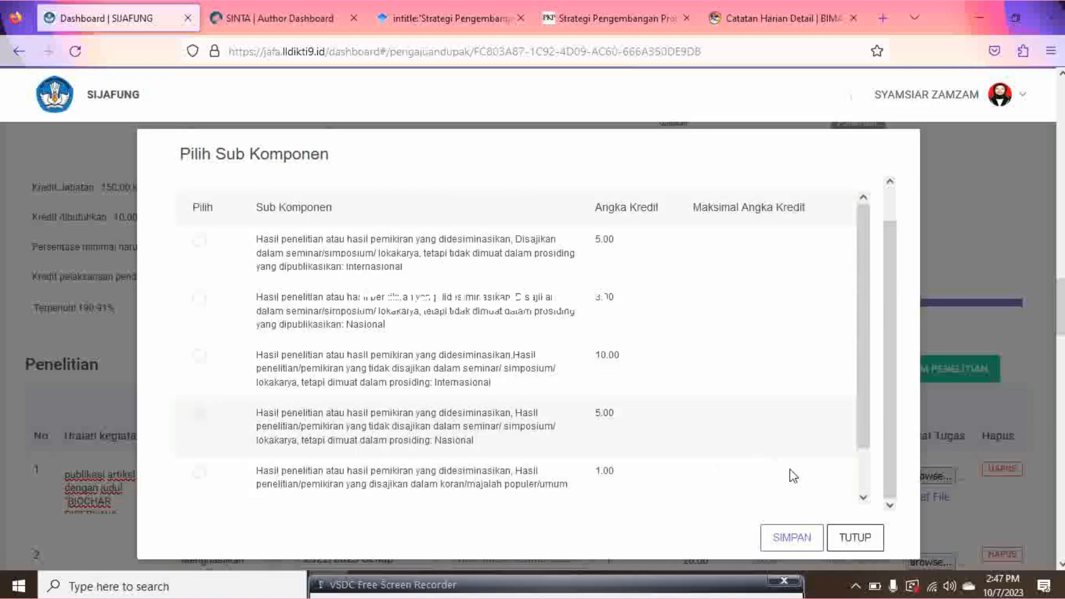
scroll(793, 475, "down", 2)
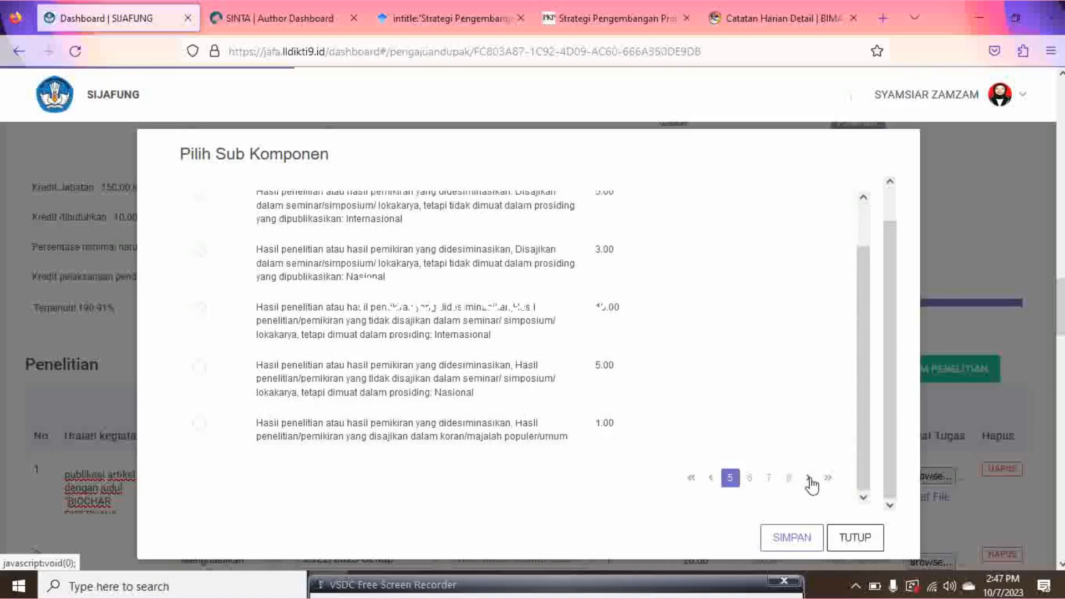
left_click(808, 478)
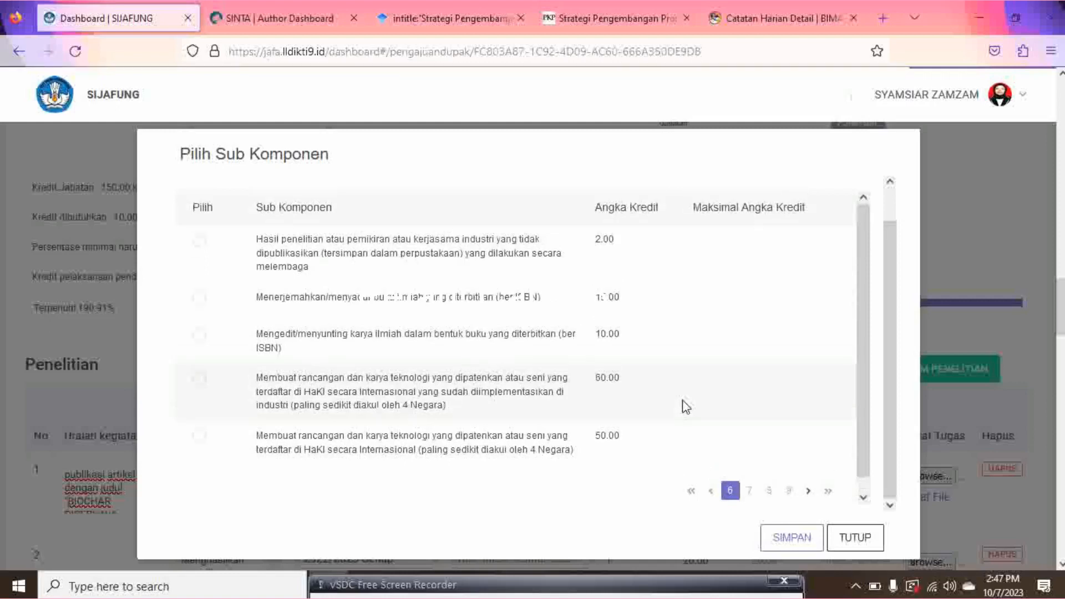
scroll(686, 407, "down", 1)
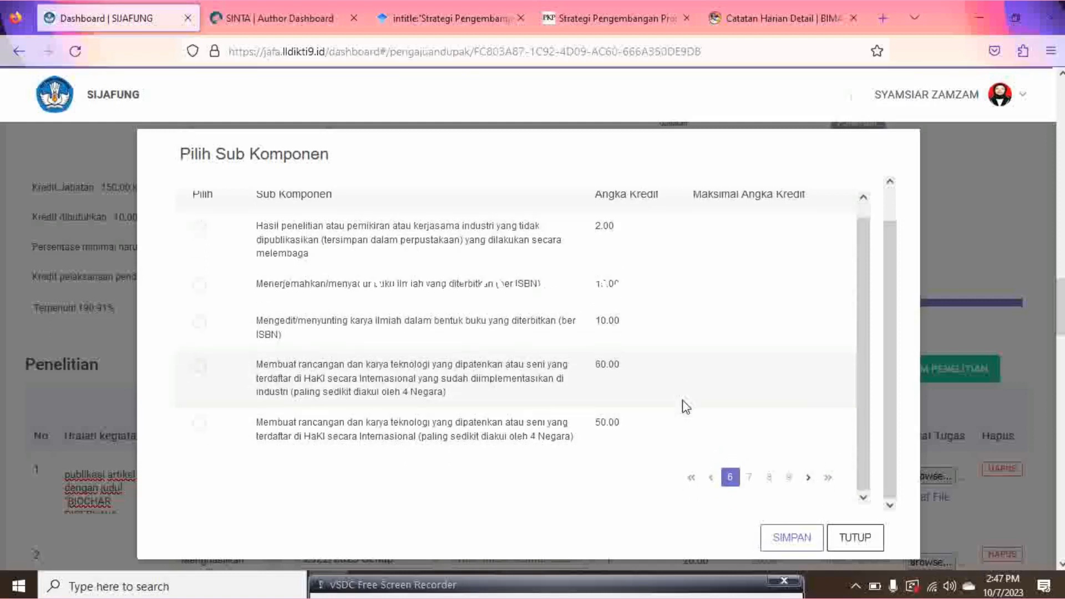
left_click(712, 478)
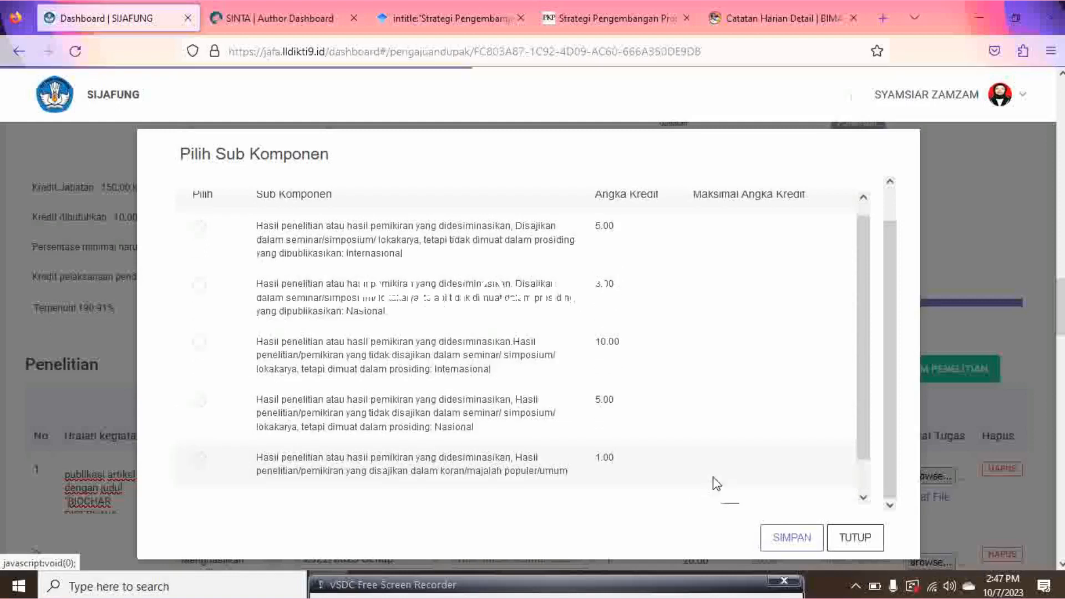
scroll(724, 451, "down", 2)
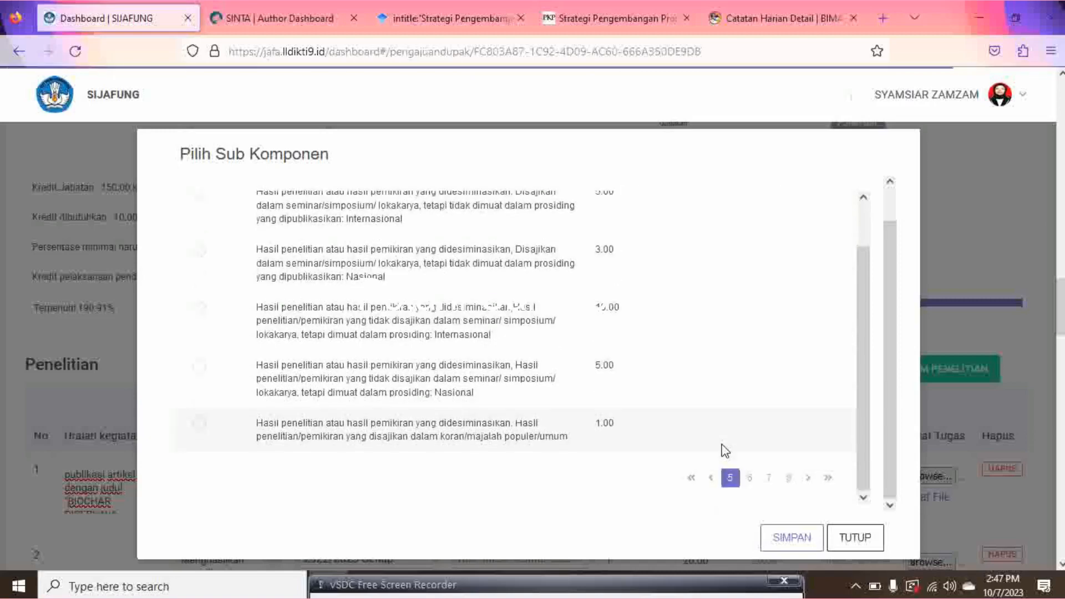
left_click(711, 480)
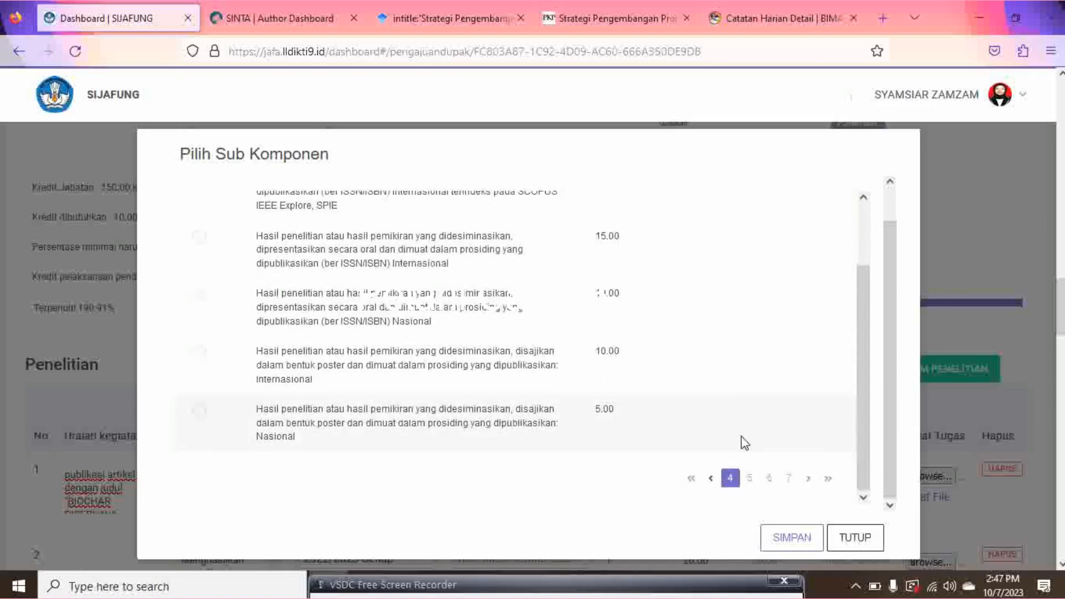
scroll(743, 441, "up", 2)
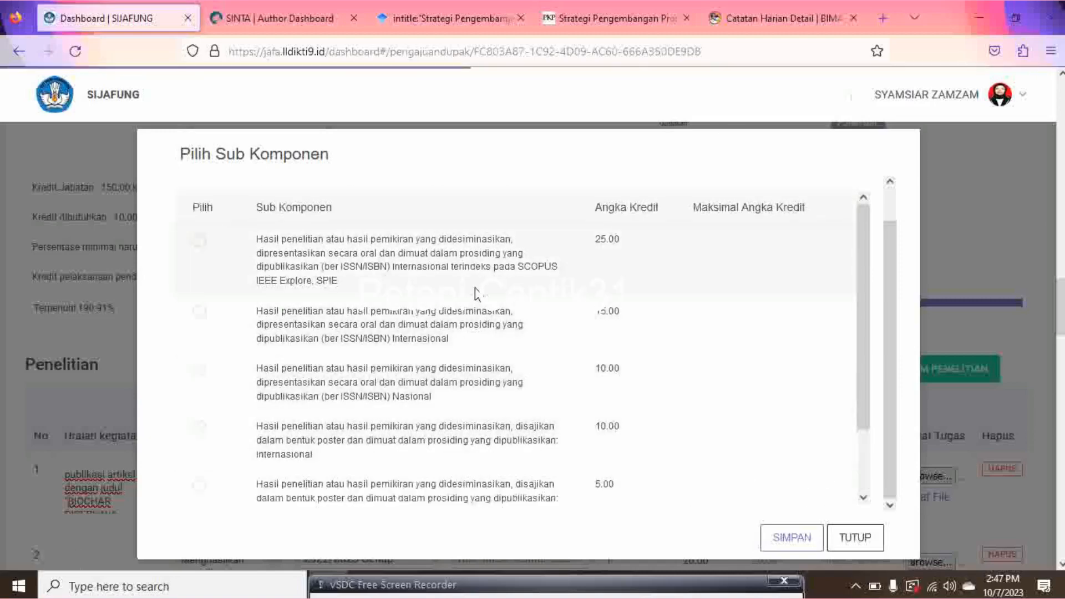
scroll(566, 382, "down", 2)
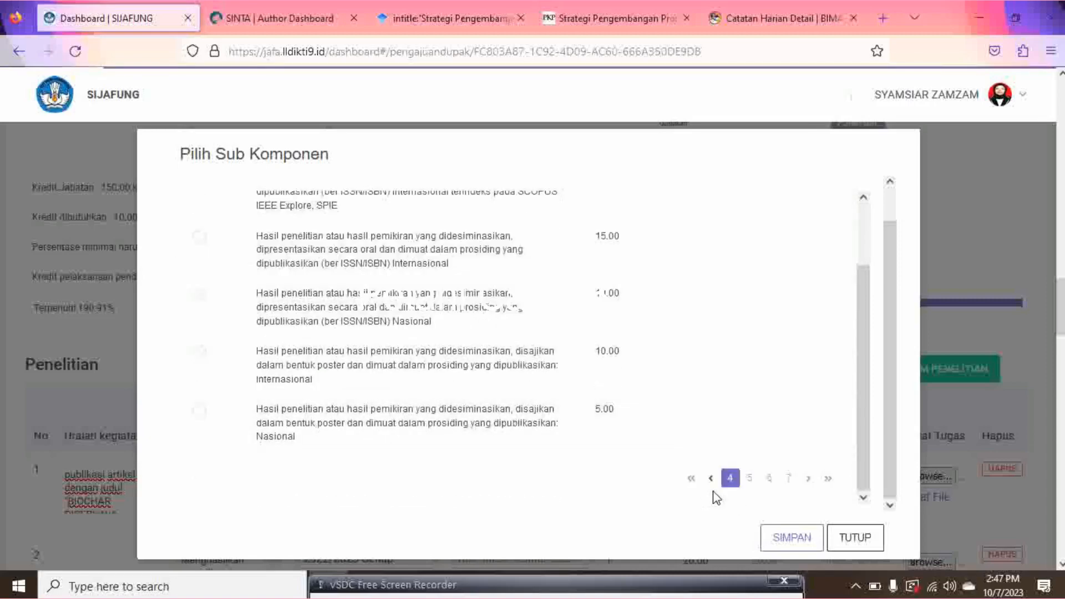
Choose the sub-component for publication in "Jurnal nasional terakreditasi peringkat 3 dan 4" on page 3 and save the selection
left_click(712, 480)
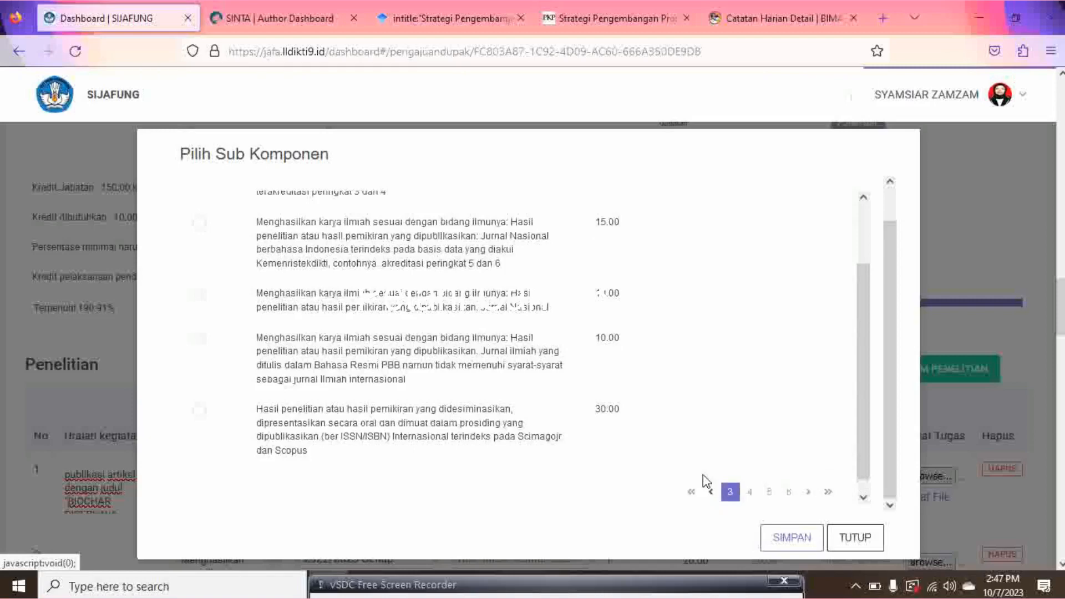
scroll(685, 447, "up", 2)
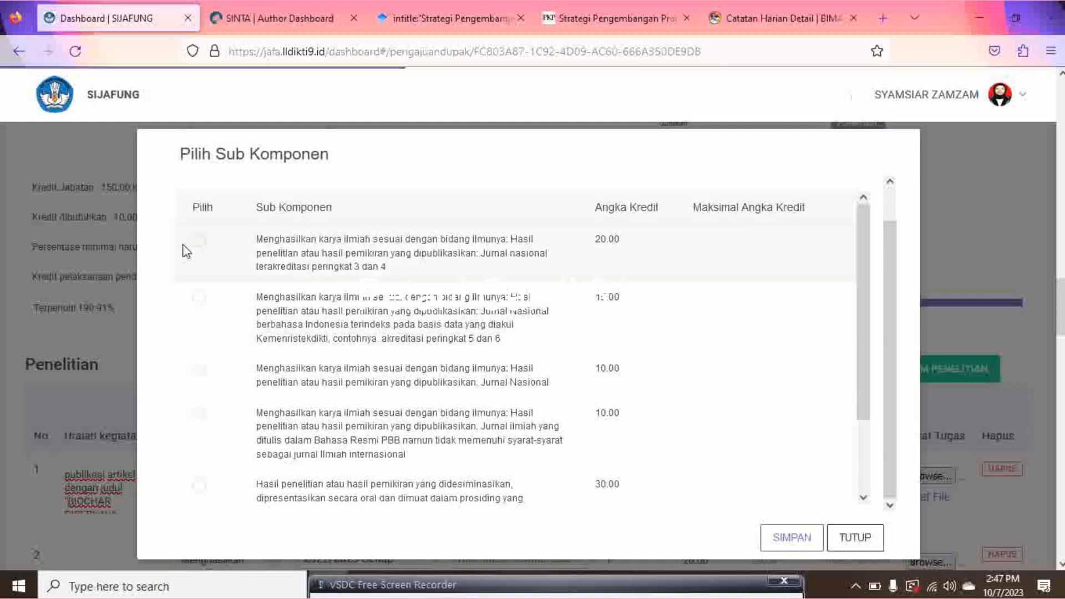
left_click(200, 239)
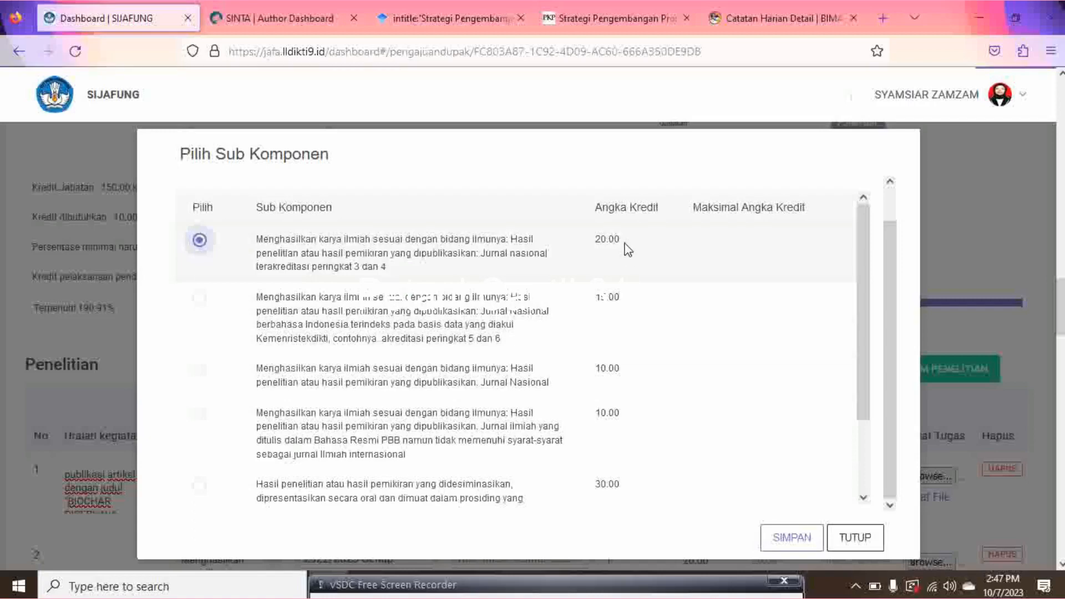
left_click(784, 547)
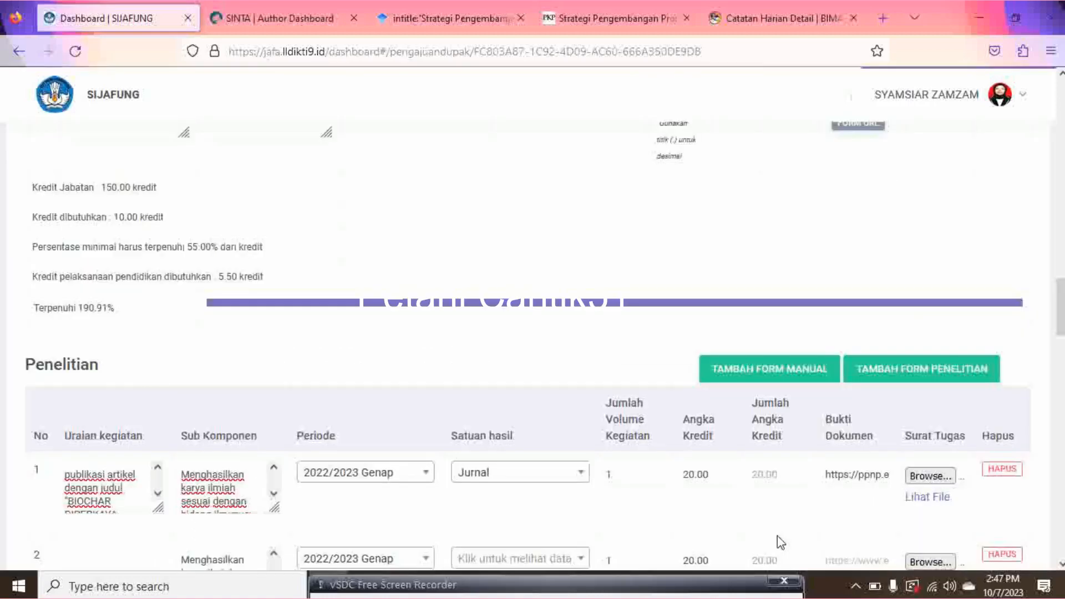
Review the three Penelitian rows and the required and fulfilled credit figures beneath them
scroll(606, 449, "down", 6)
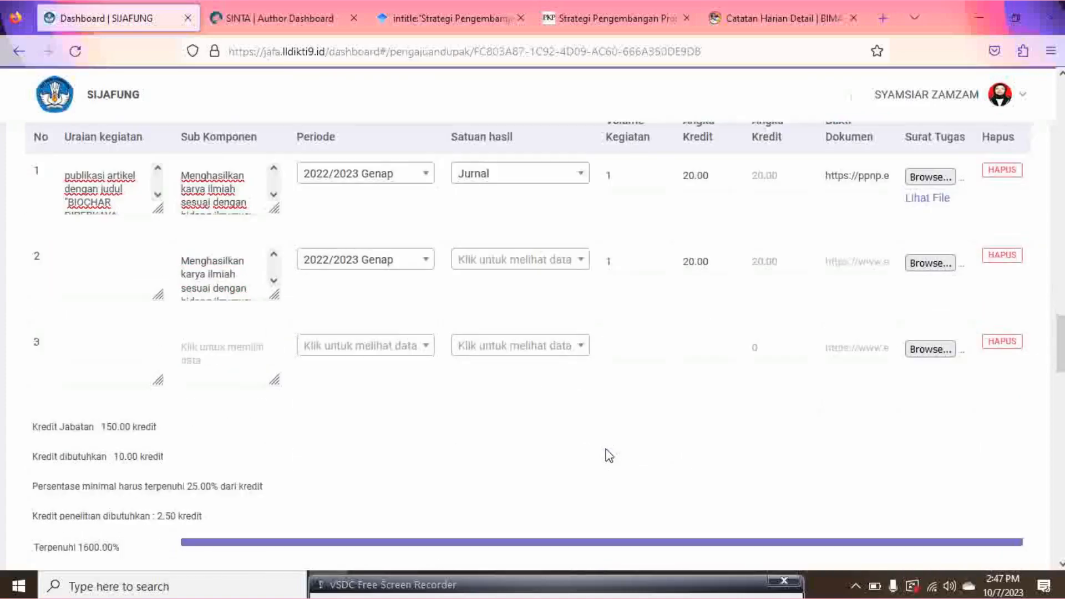
scroll(505, 450, "up", 3)
scroll(506, 449, "down", 3)
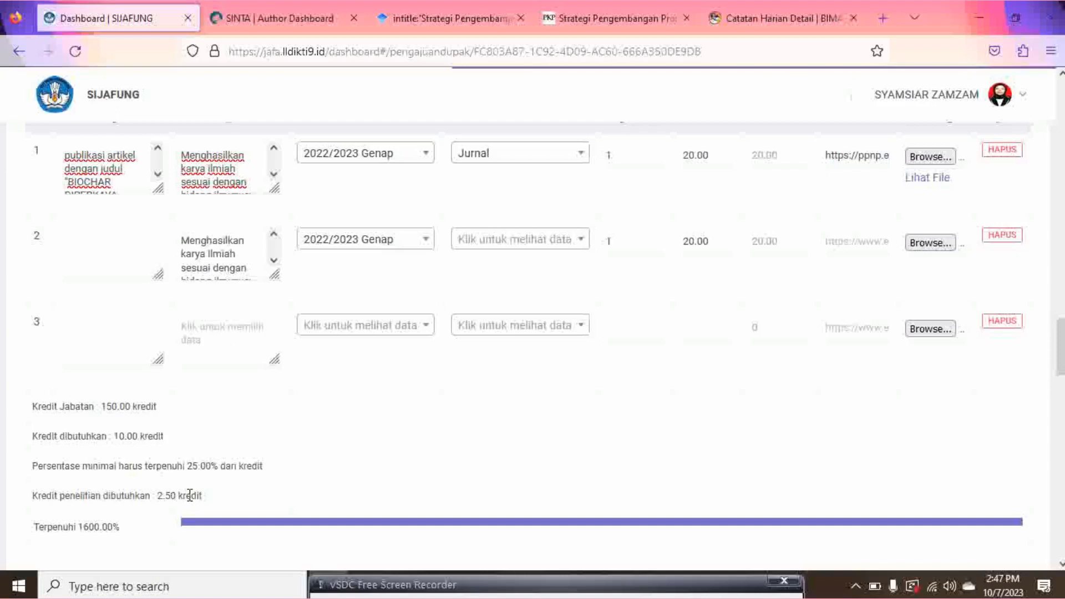
scroll(618, 383, "up", 2)
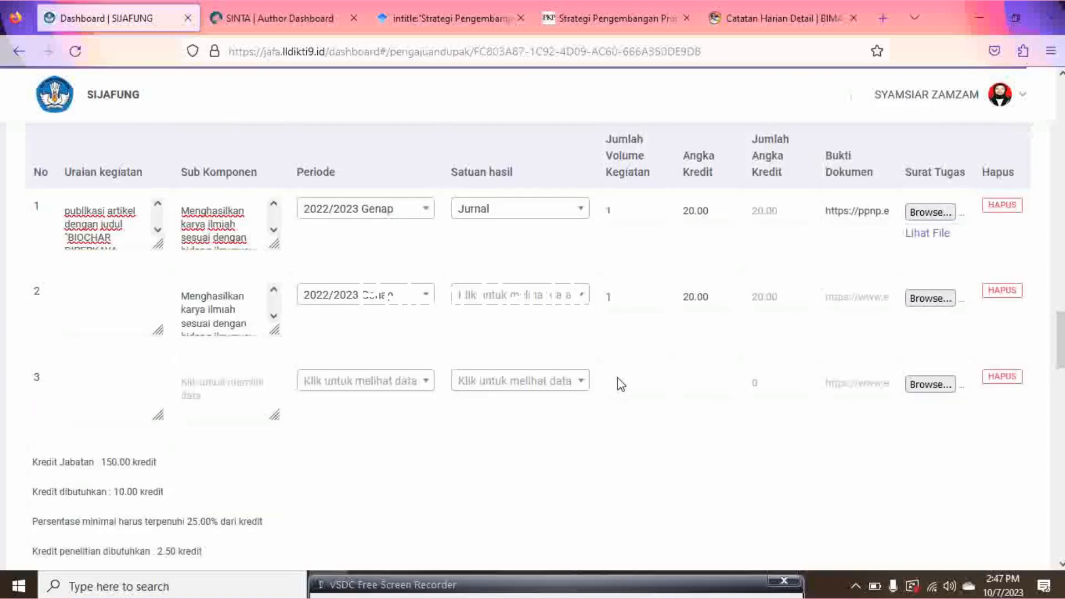
scroll(617, 402, "down", 3)
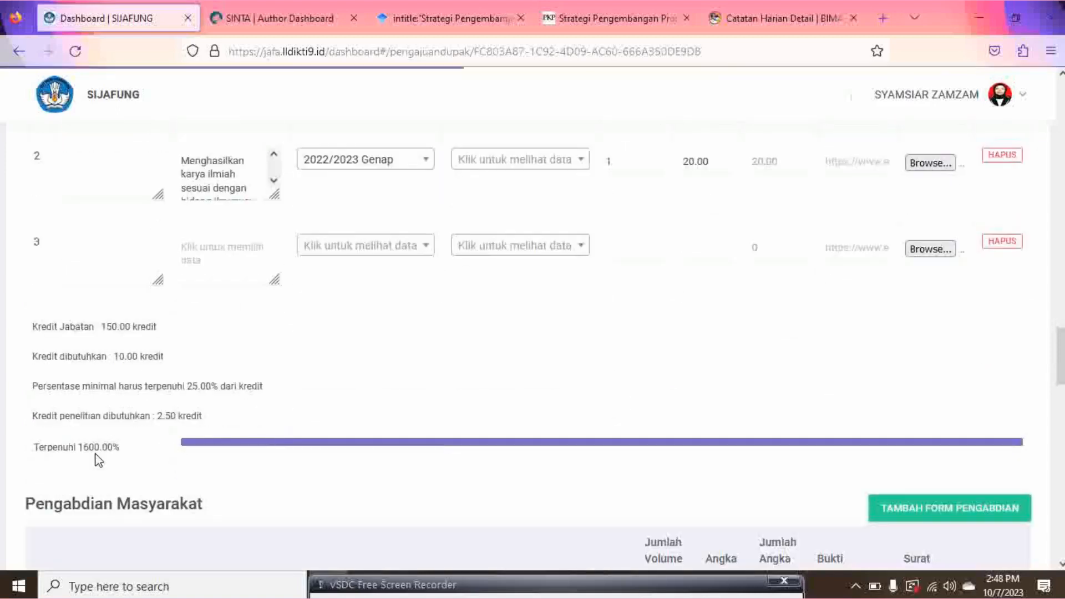
scroll(400, 377, "up", 3)
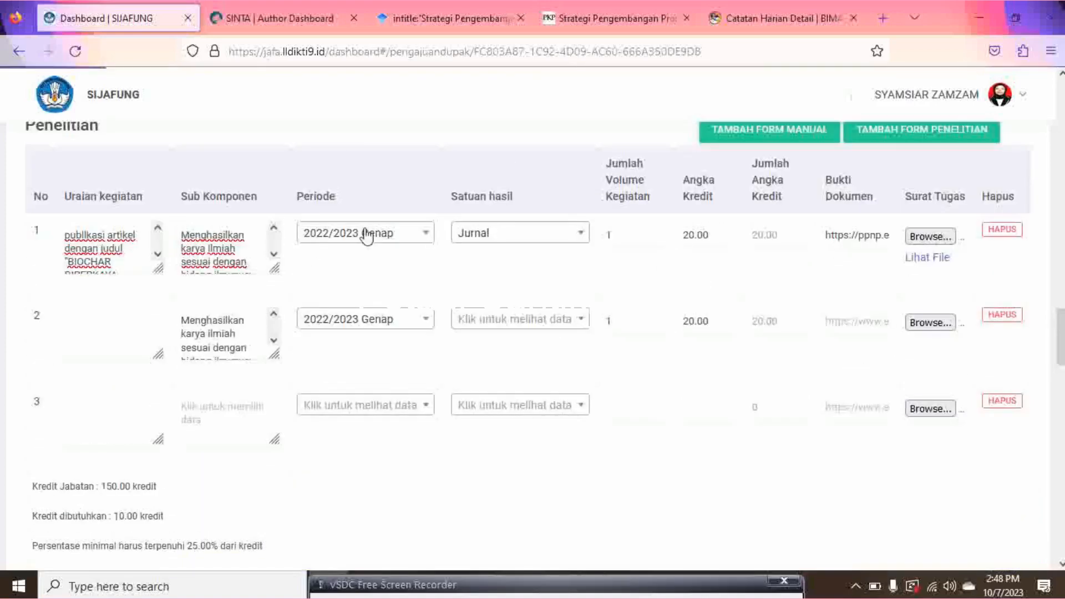
Check the Periode options of Penelitian row 1 and choose Jurnal as its Satuan hasil
left_click(403, 236)
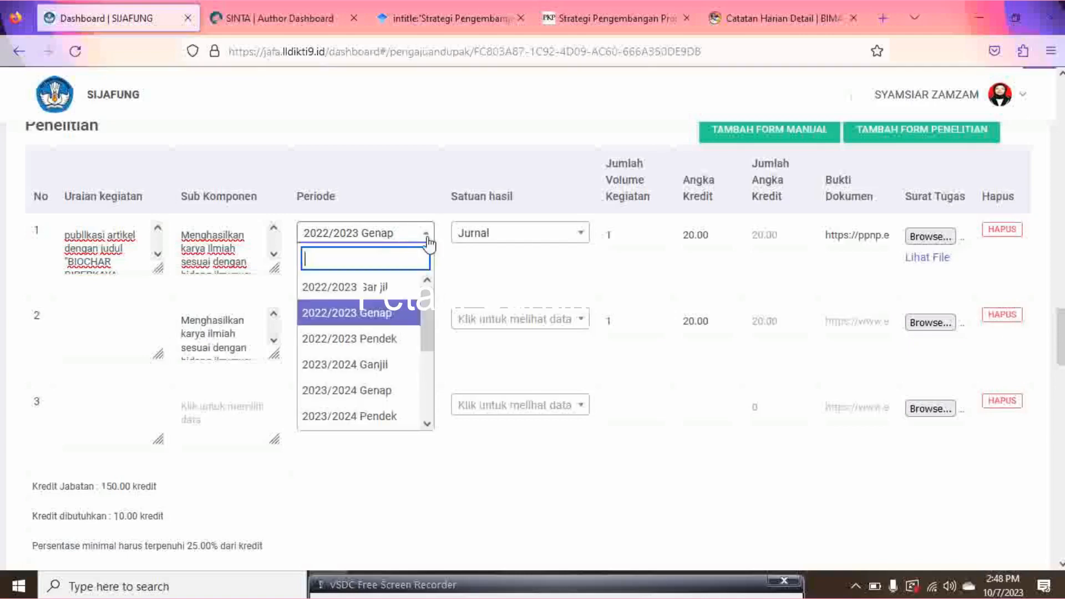
left_click(429, 242)
left_click(522, 236)
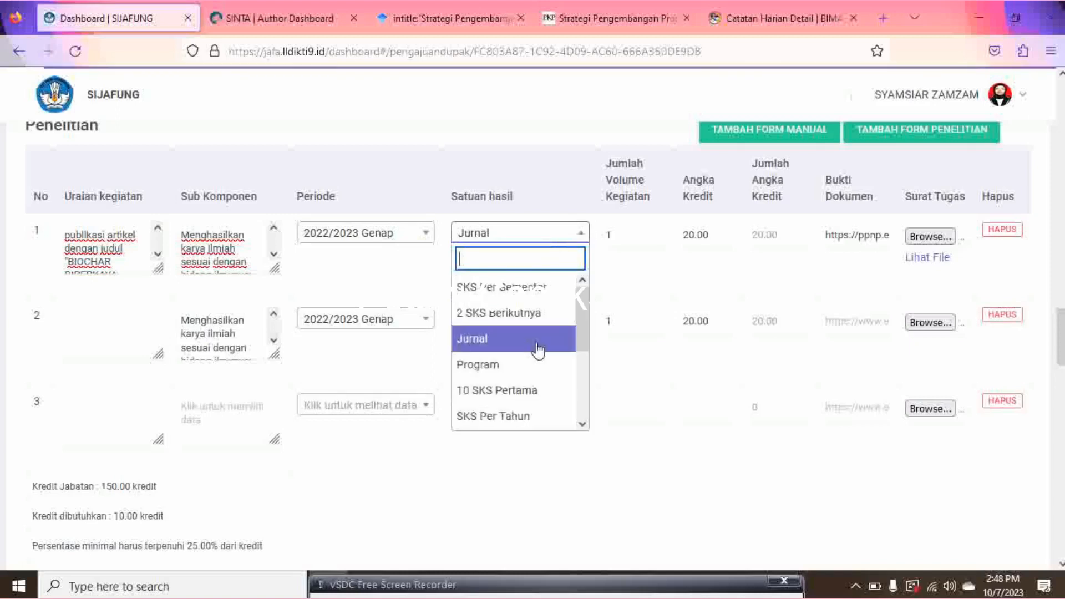
left_click(536, 350)
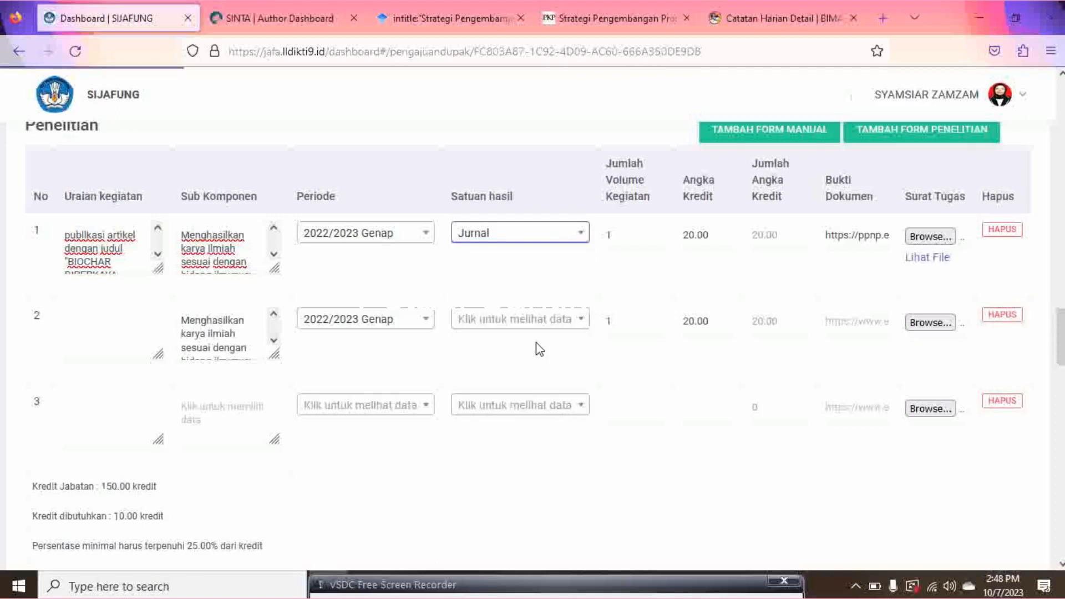
Open Penelitian row 1's Jumlah Volume Kegiatan and Bukti Dokumen link for editing without changing them
left_click(628, 232)
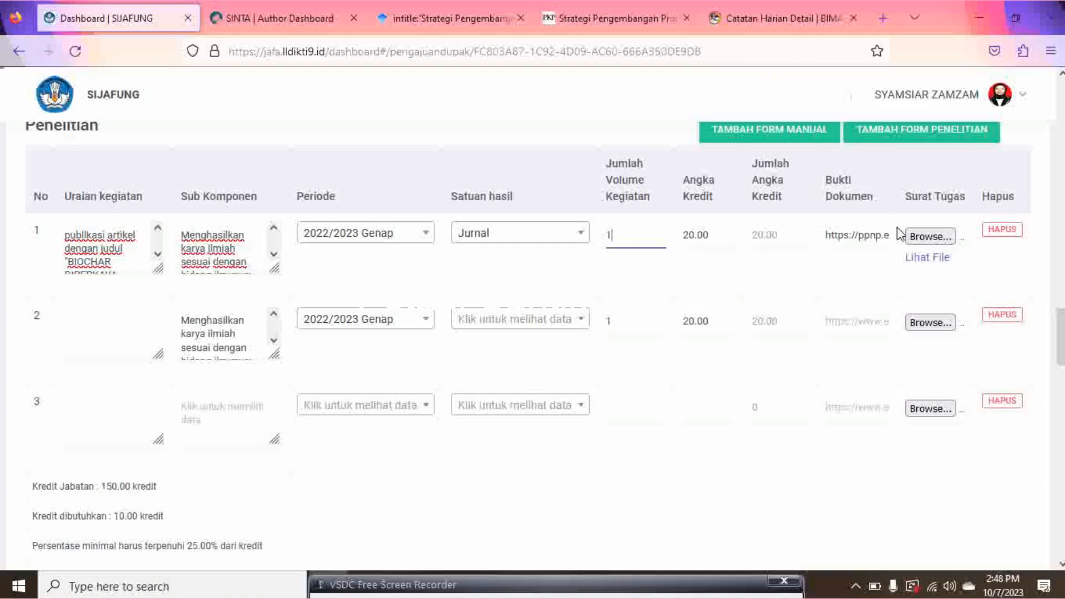
left_click(882, 237)
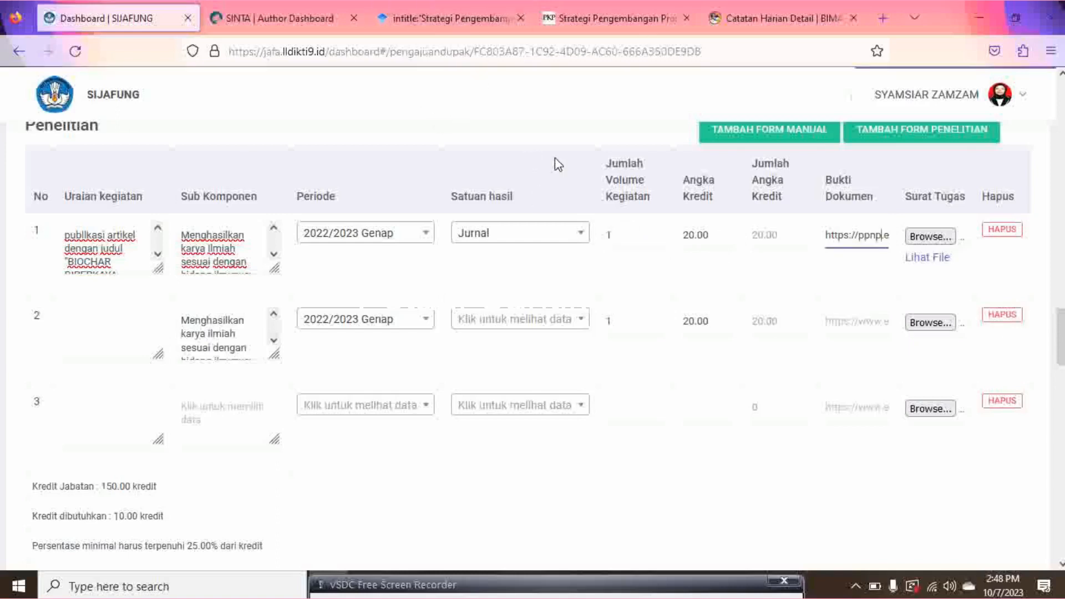
Examine the Suluh Pembangunan article page and select its web address, check the SINTA Google Scholars list, and return to the SIJAFUNG form
left_click(606, 25)
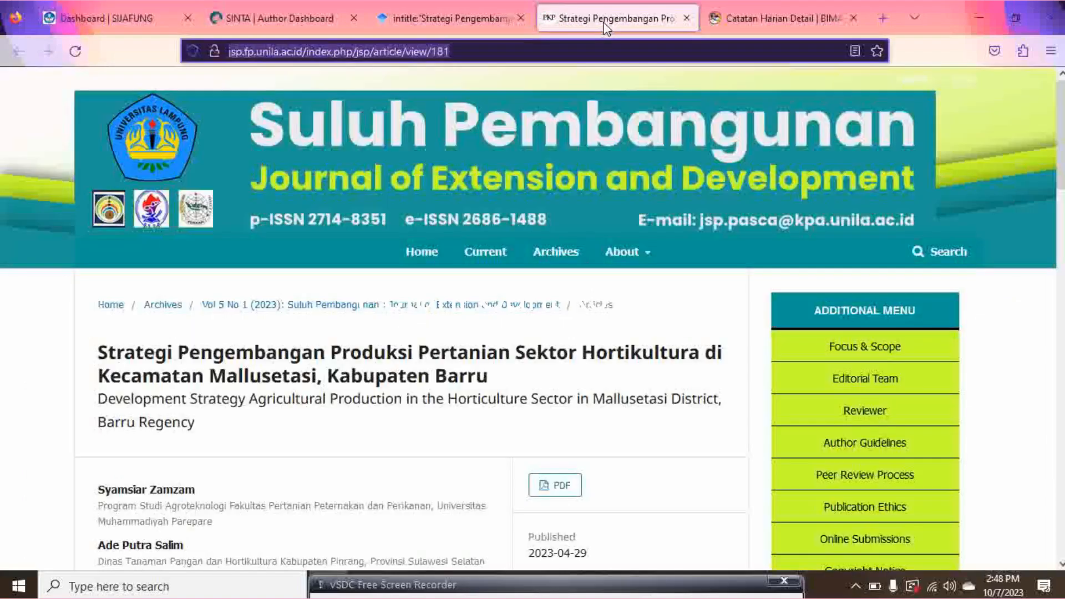
scroll(557, 331, "down", 3)
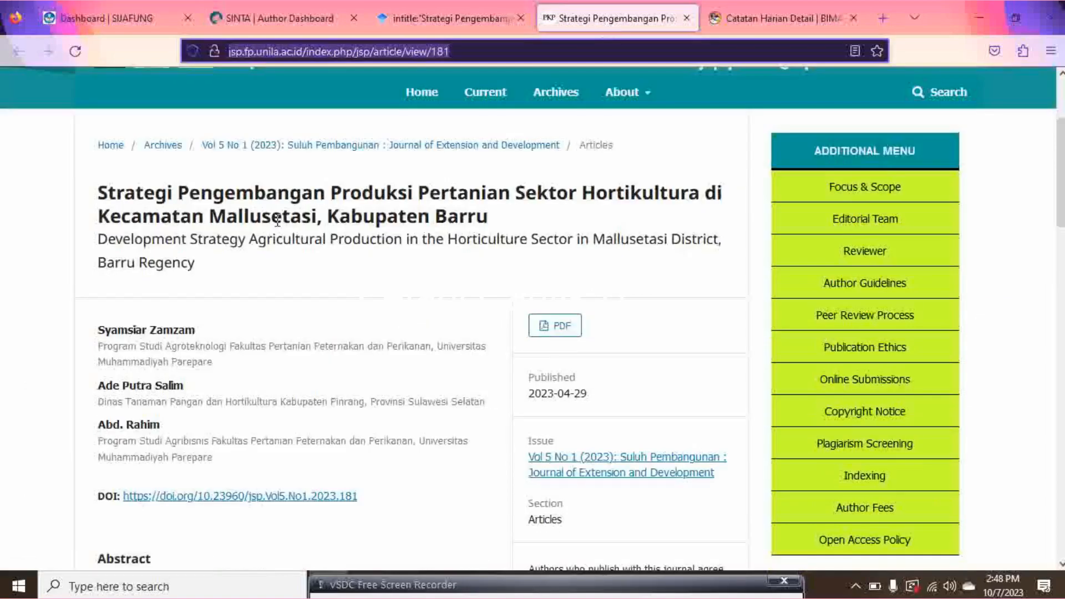
scroll(450, 246, "up", 3)
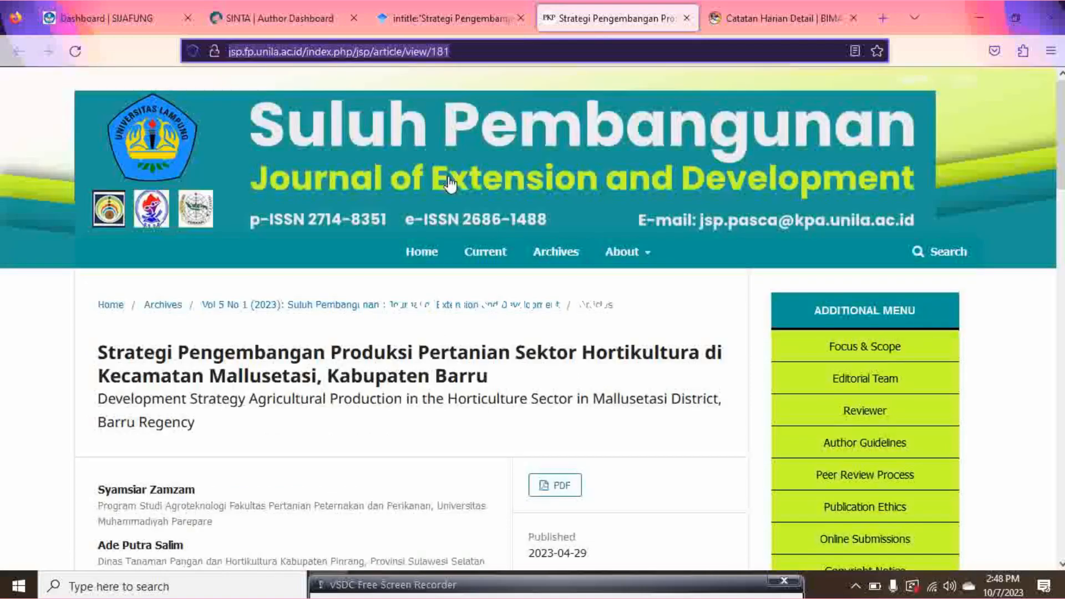
left_click(403, 55)
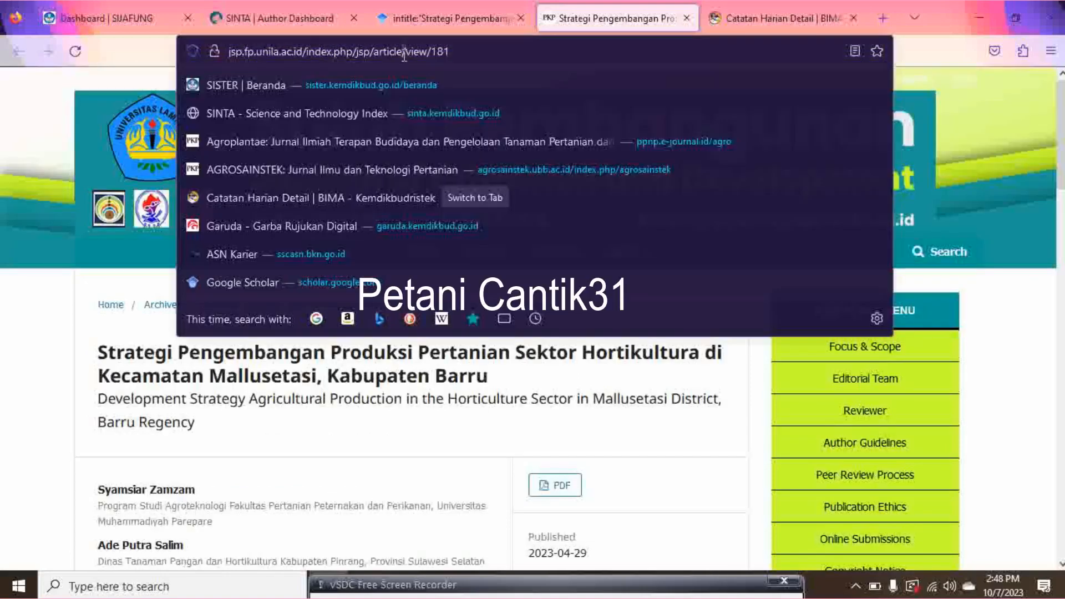
triple_click(401, 56)
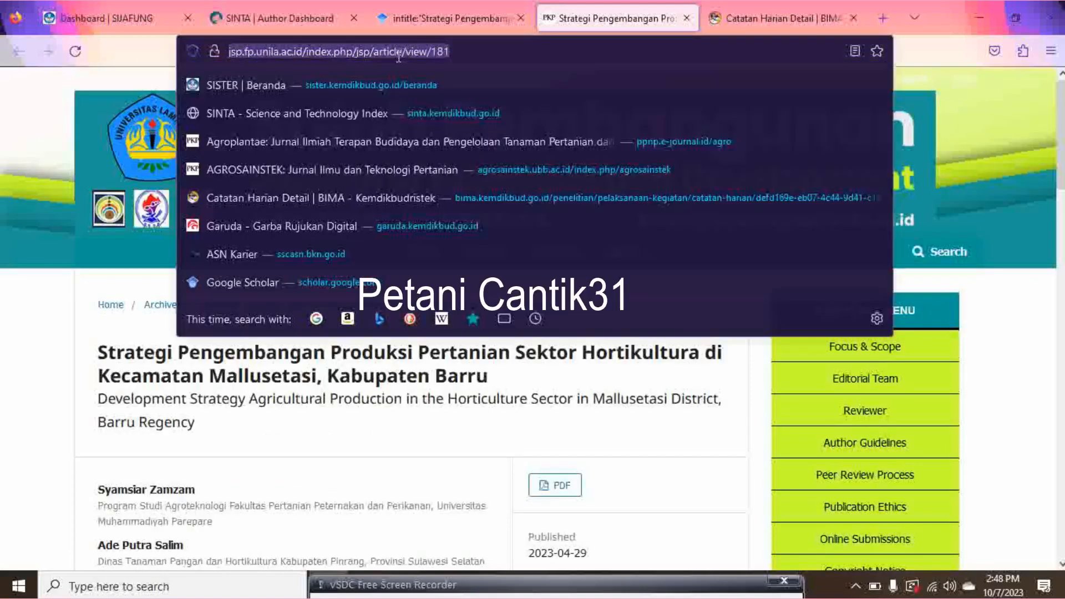
left_click(271, 3)
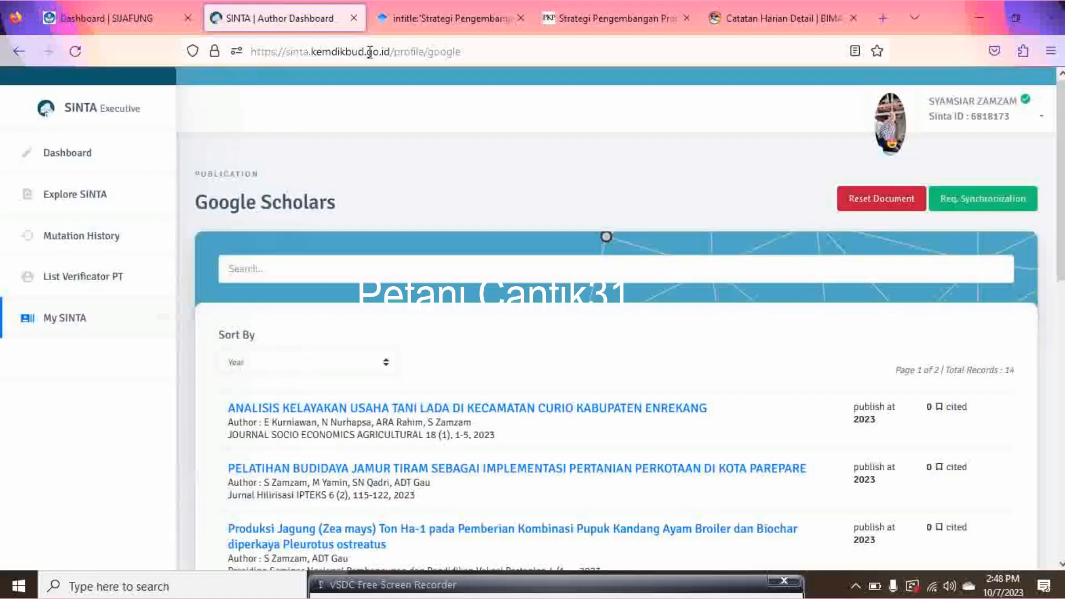
left_click(118, 6)
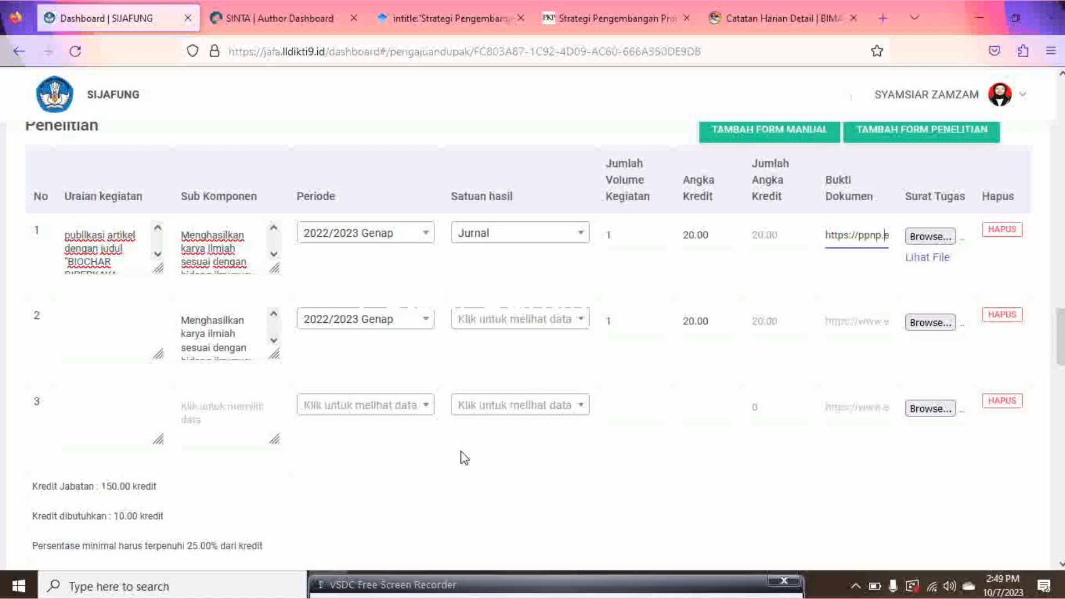
Review the Penelitian credit figures and the existing Pengabdian Masyarakat rows, including row 1's Uraian kegiatan
scroll(651, 312, "down", 2)
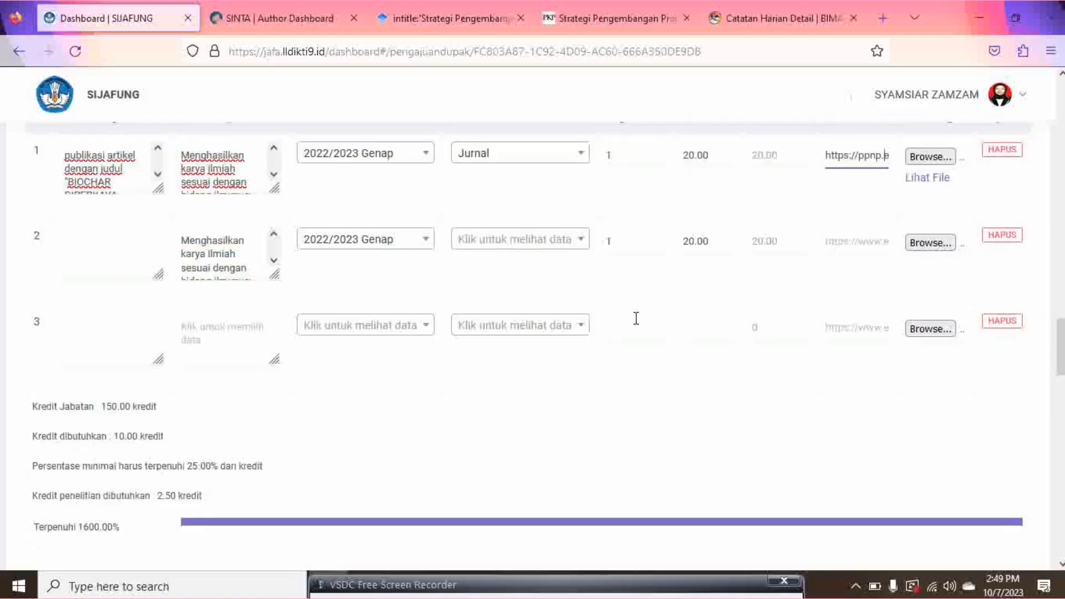
scroll(608, 339, "down", 2)
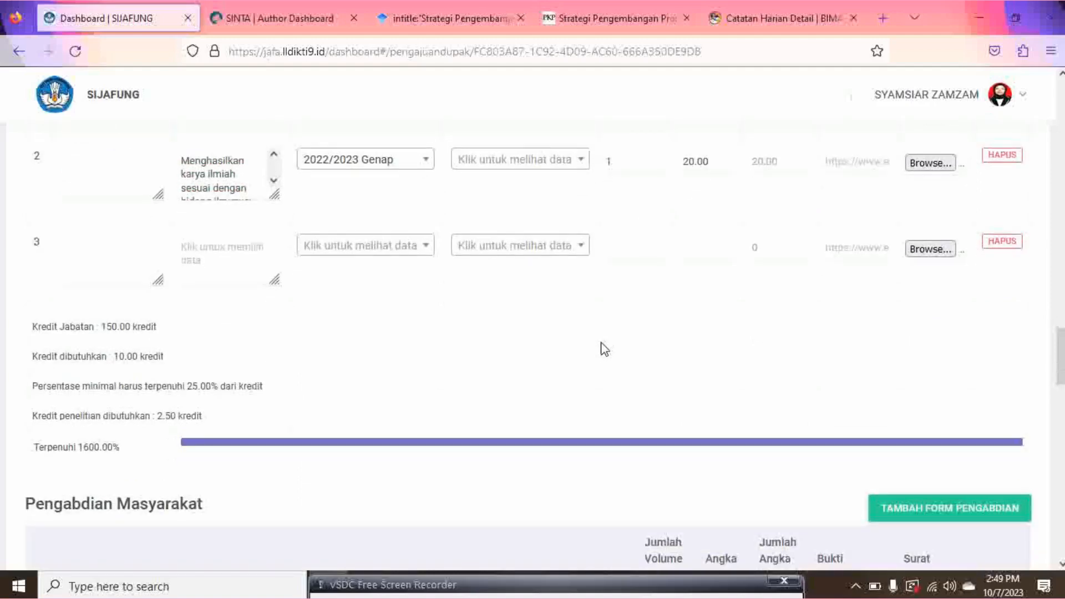
scroll(604, 348, "down", 4)
scroll(605, 349, "down", 2)
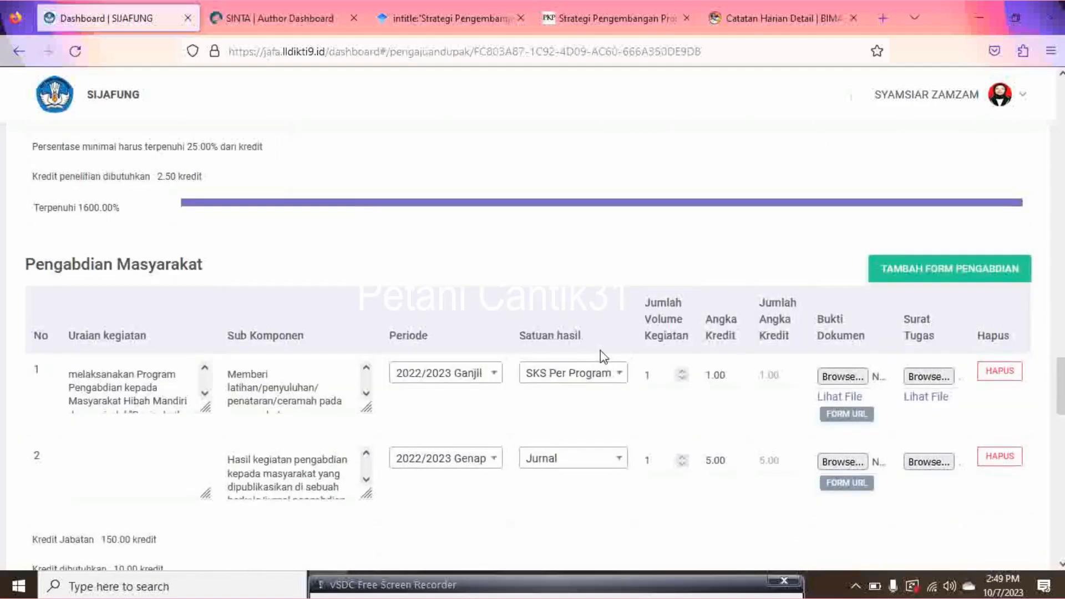
scroll(603, 367, "down", 2)
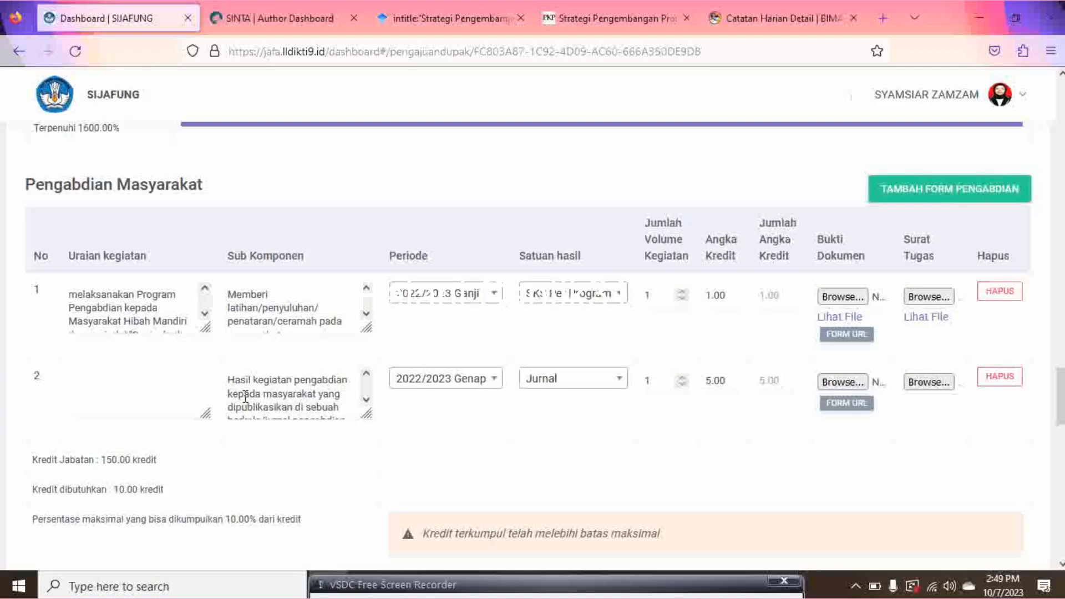
left_click(174, 314)
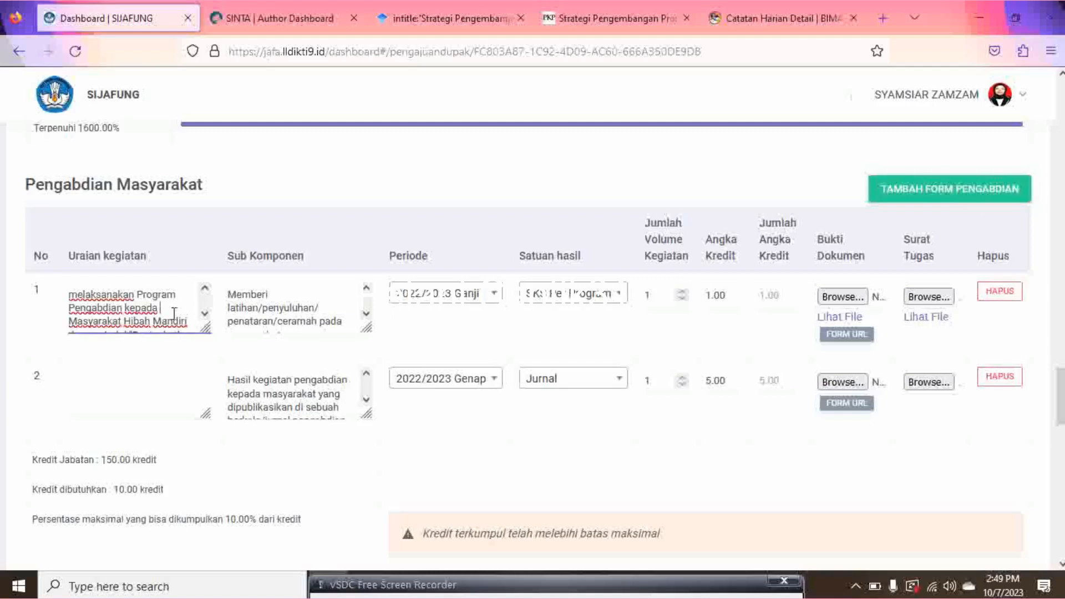
scroll(174, 314, "up", 2)
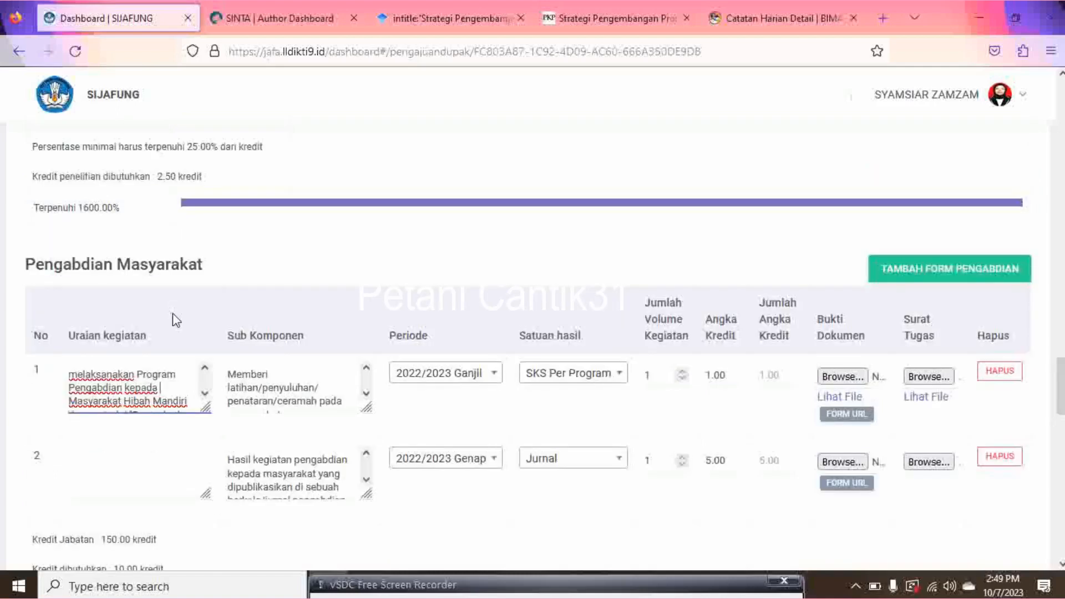
scroll(177, 384, "down", 2)
scroll(176, 385, "up", 2)
Set Pengabdian row 1's sub-component to the Pengabdian training item "Kurang dari satu semester dan minimal satu bulan Tingkat Lokal" on page 2 and save
left_click(347, 394)
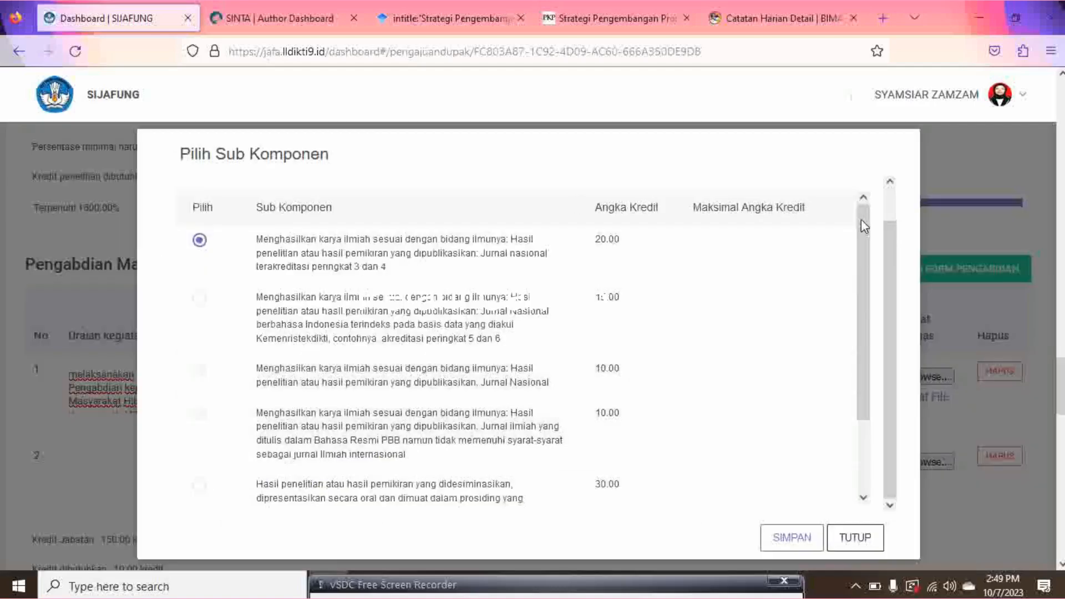
scroll(861, 219, "up", 1)
left_click(637, 201)
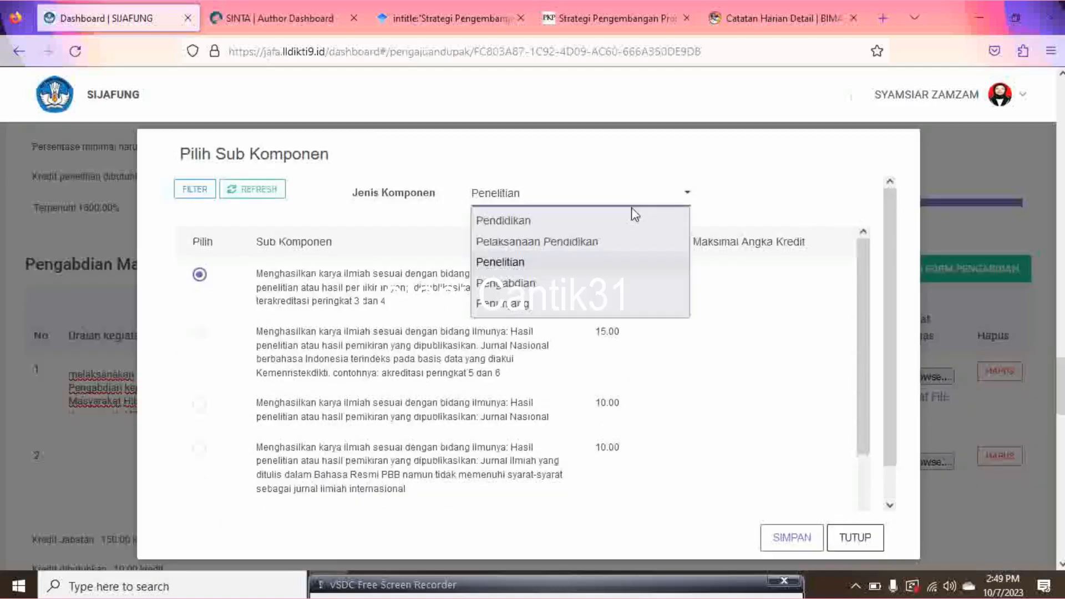
left_click(613, 280)
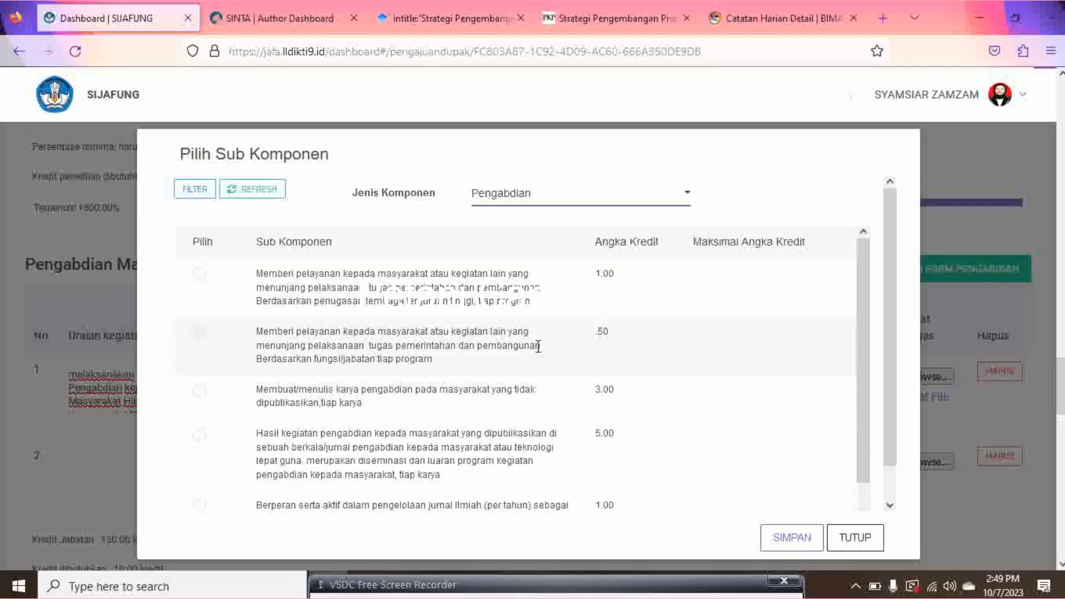
scroll(652, 438, "down", 3)
left_click(750, 477)
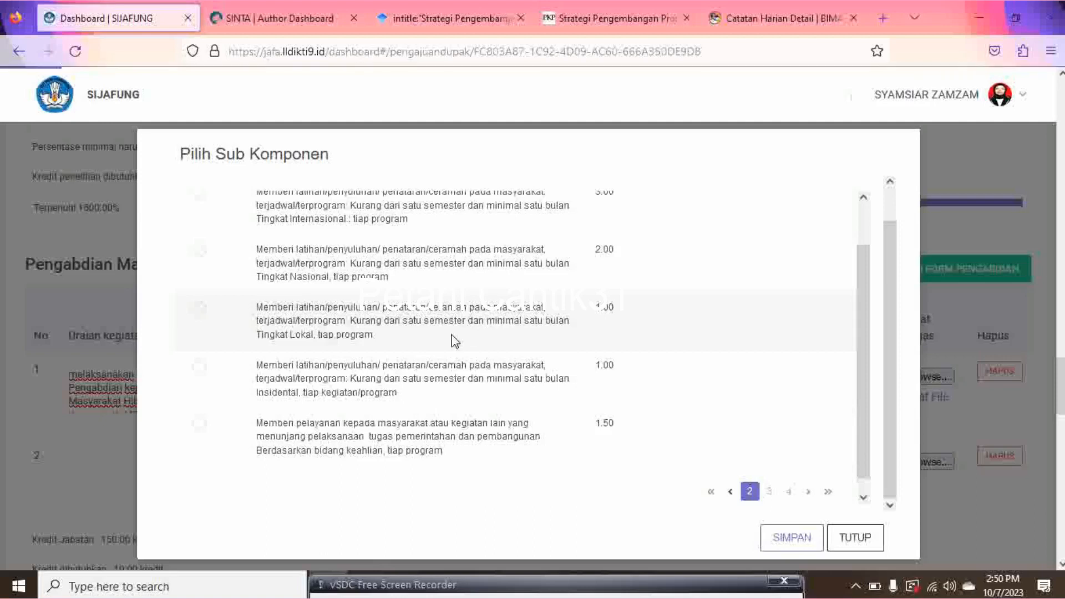
left_click(201, 310)
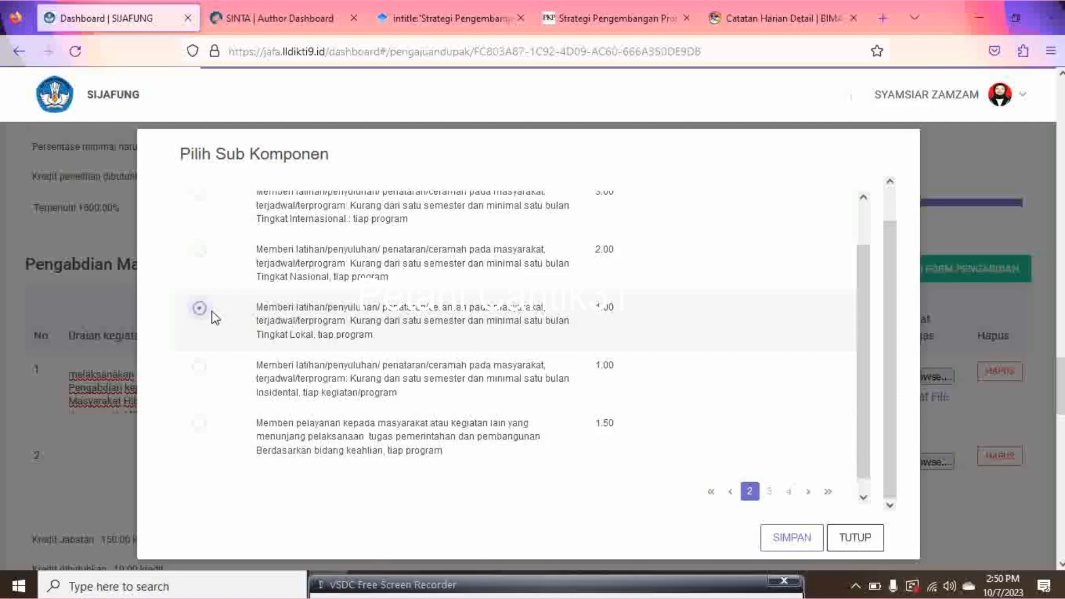
left_click(793, 539)
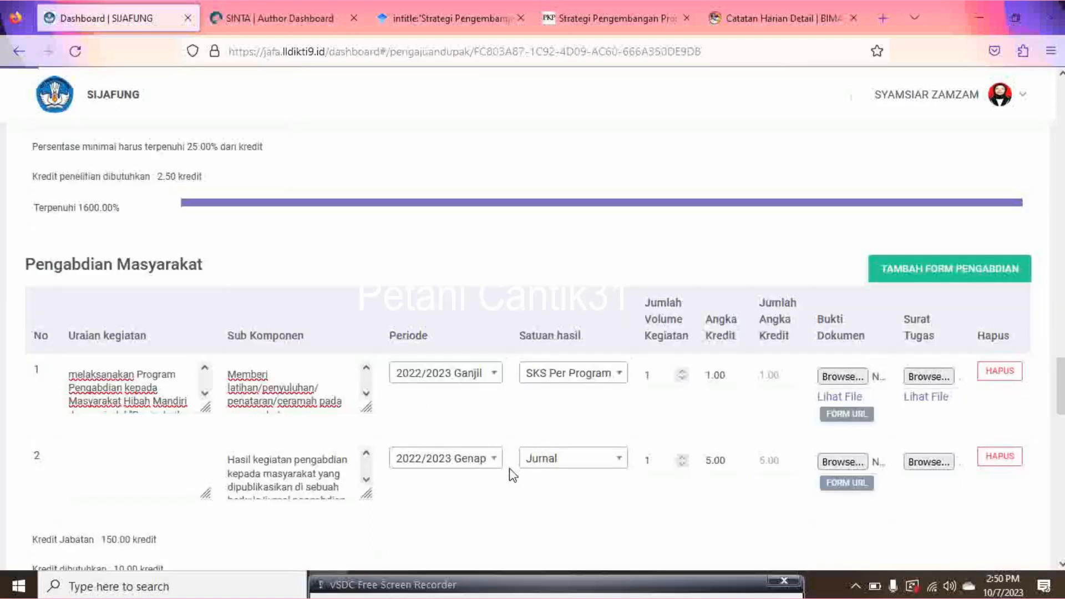
Set Pengabdian row 1's Periode to 2022/2023 Ganjil and its Satuan hasil to SKS Per Program
left_click(424, 380)
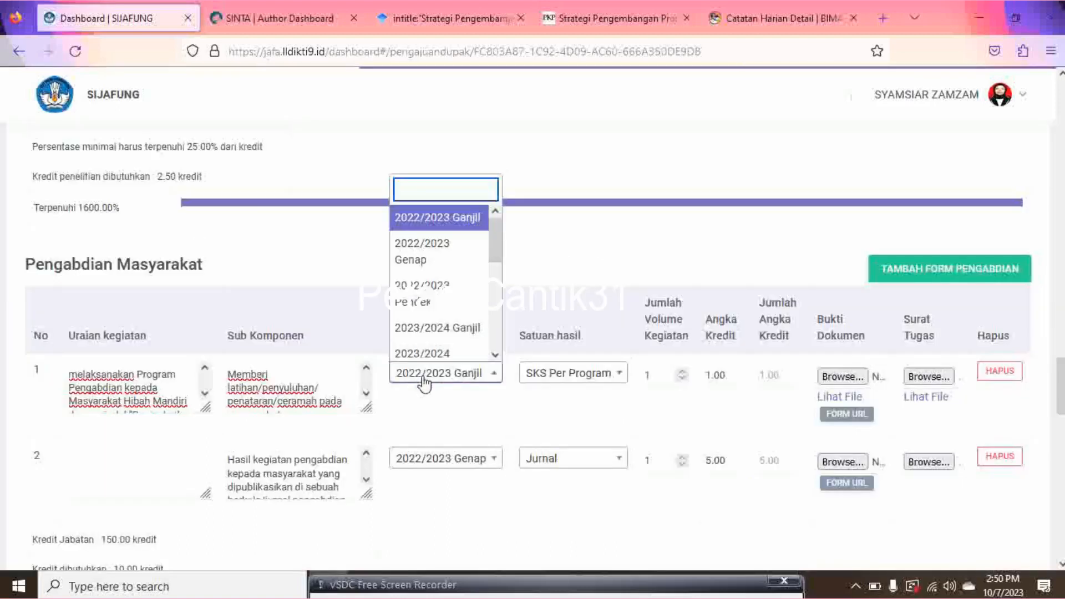
left_click(475, 230)
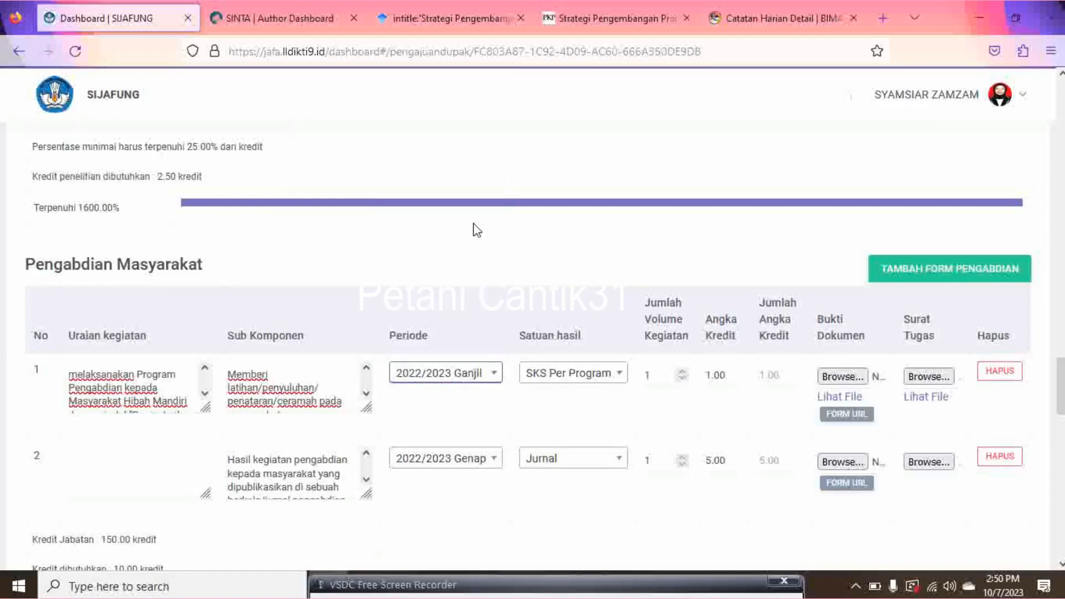
left_click(570, 388)
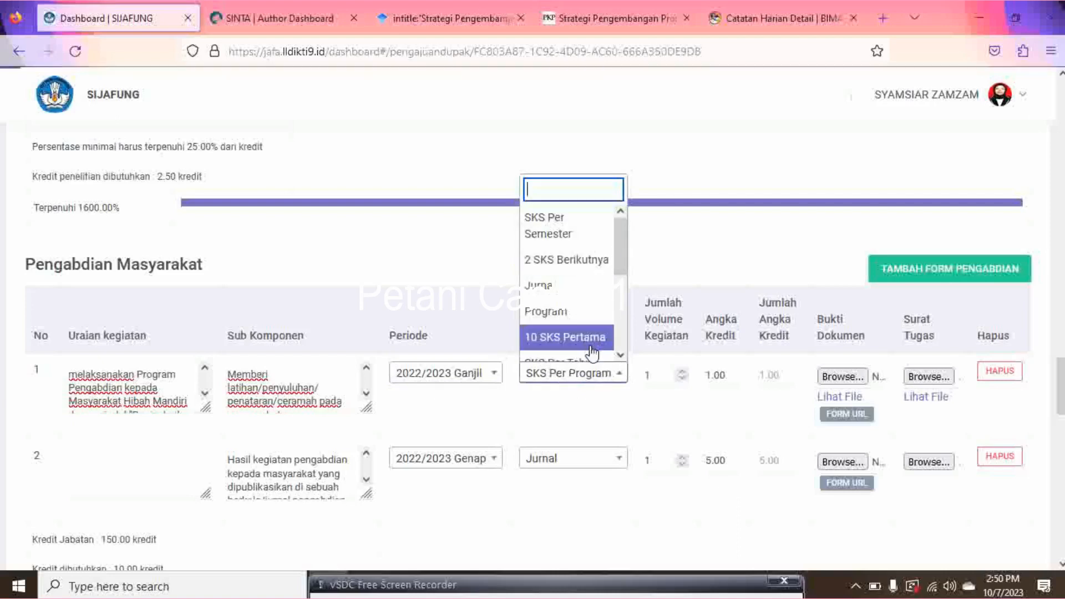
scroll(588, 346, "down", 5)
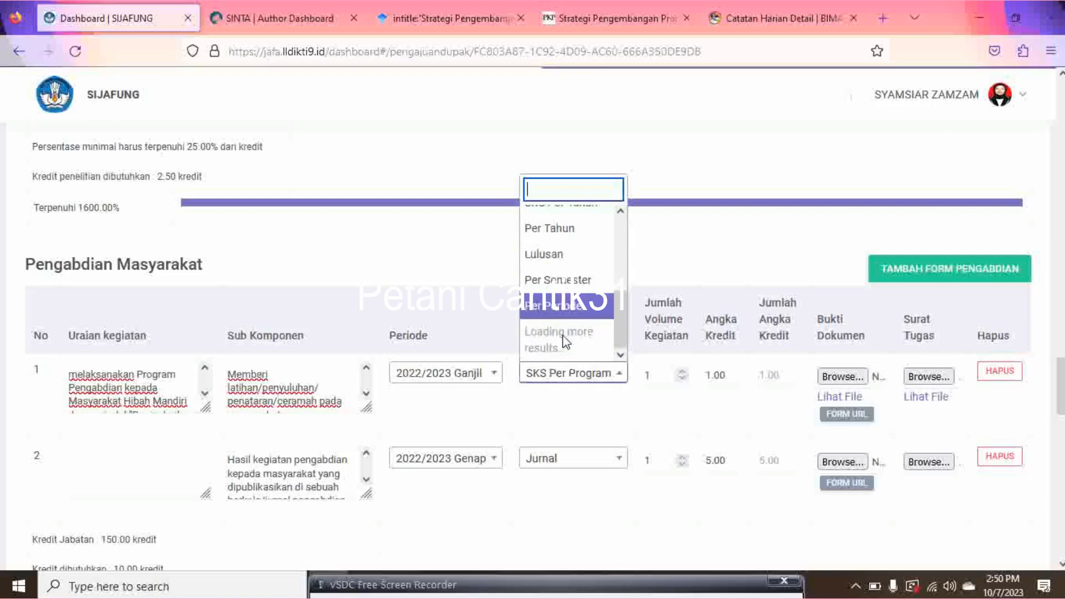
scroll(564, 343, "down", 1)
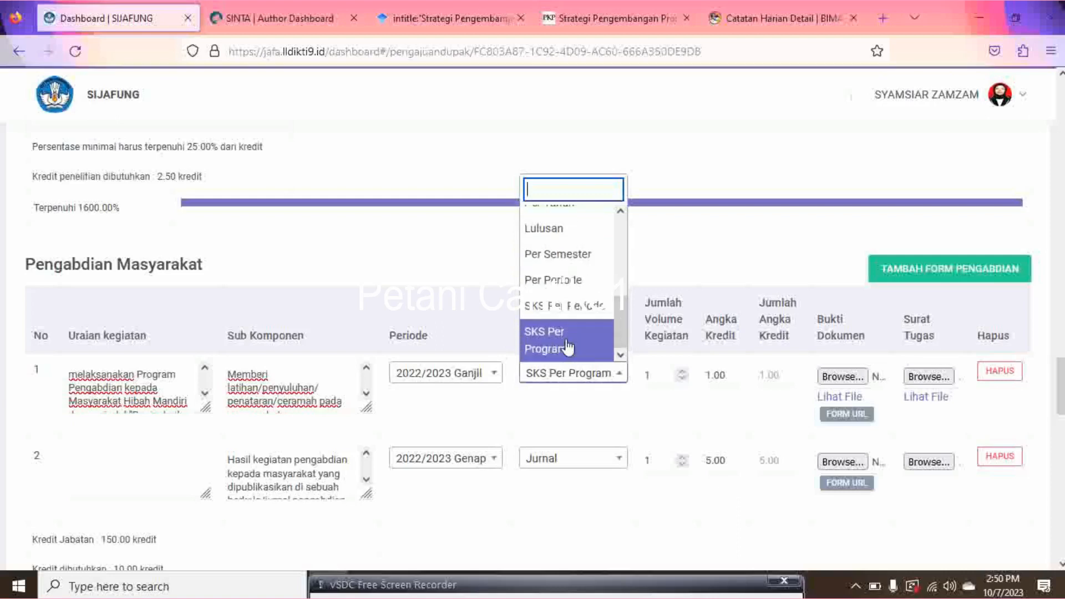
left_click(567, 346)
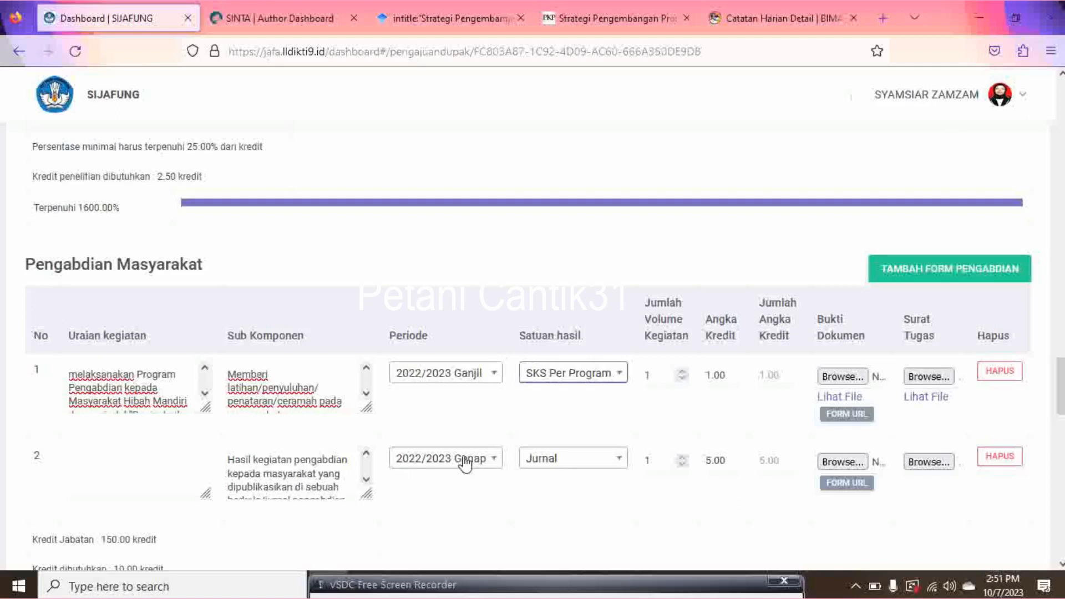
Add a third row to the Pengabdian Masyarakat form and review the credit figures beneath the table
scroll(280, 471, "down", 5)
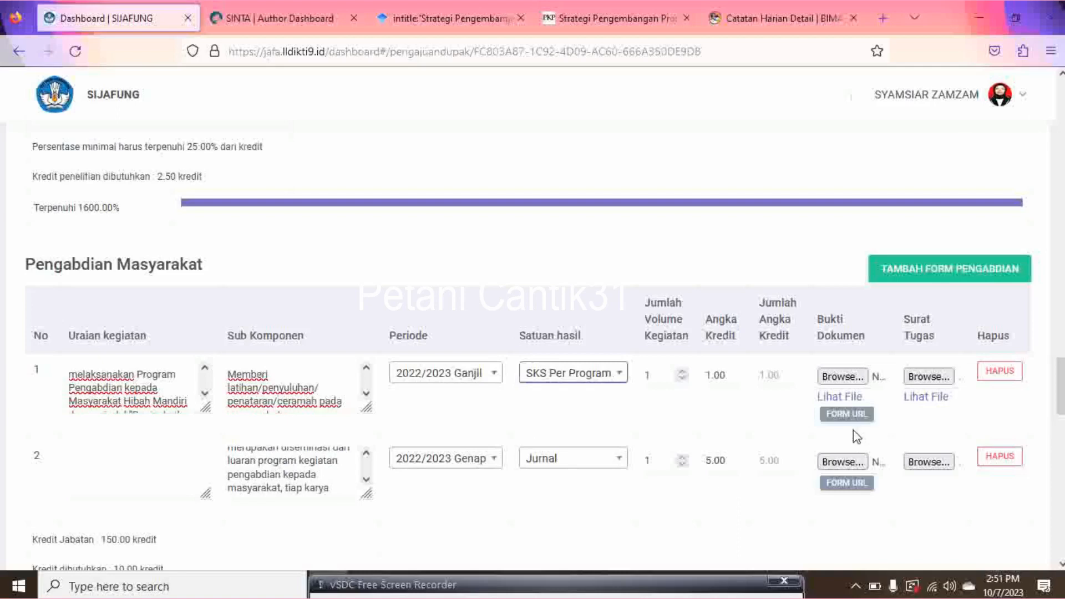
left_click(962, 274)
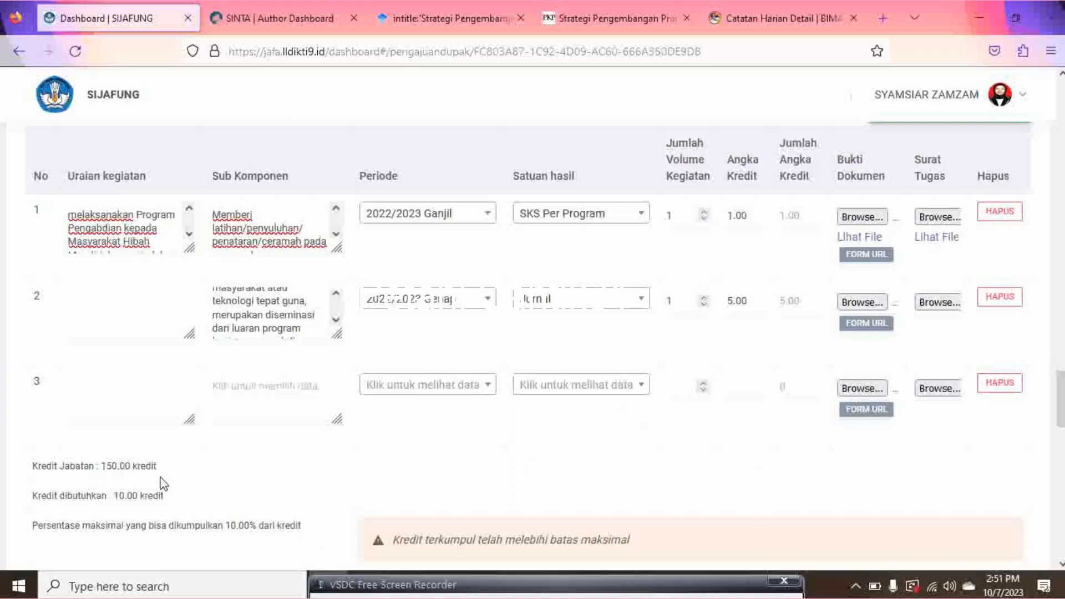
scroll(428, 472, "down", 2)
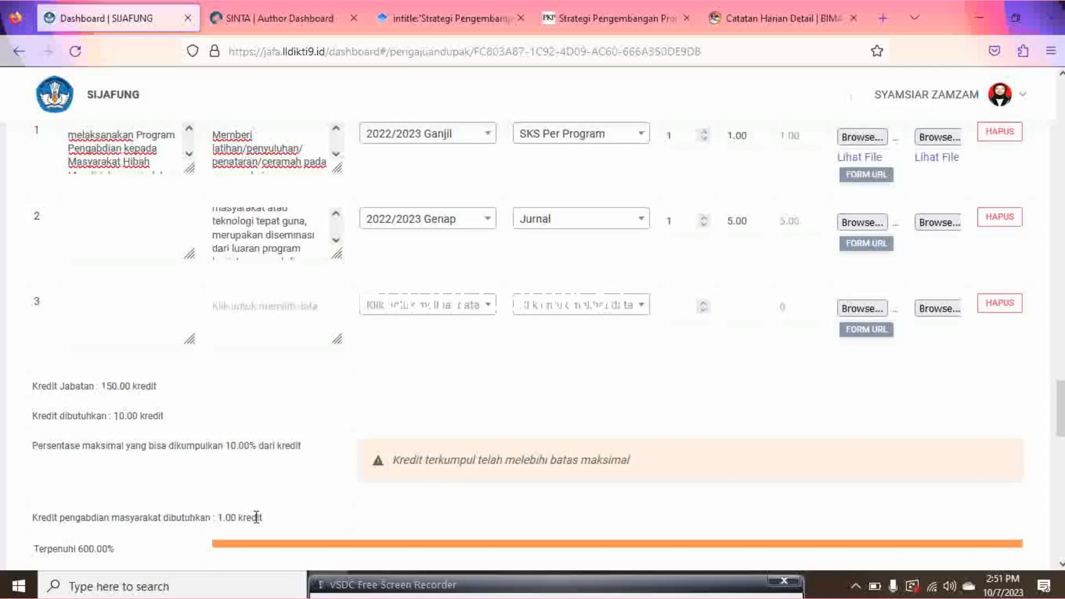
scroll(296, 504, "down", 2)
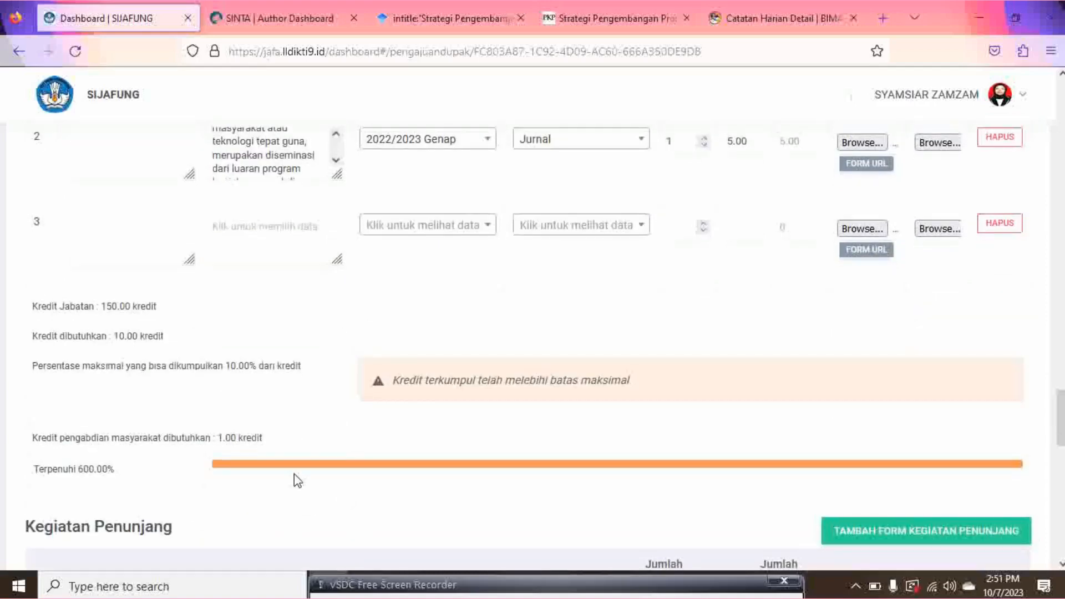
scroll(294, 473, "up", 4)
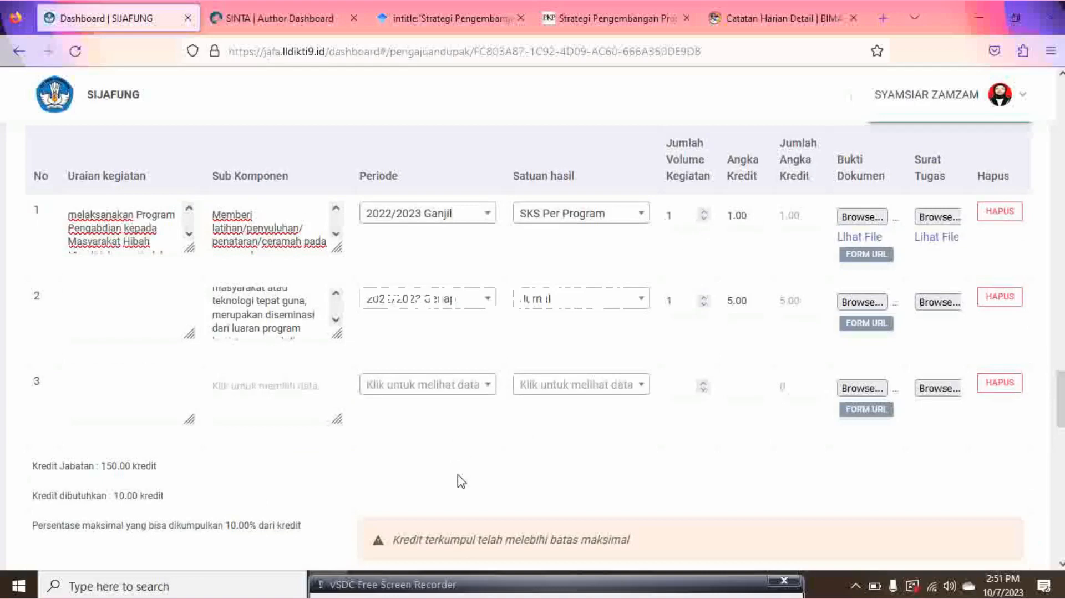
Set Pengabdian row 2's sub-component to "Hasil kegiatan pengabdian kepada masyarakat yang dipublikasikan di sebuah berkala/jurnal" on page 3 and save
left_click(298, 309)
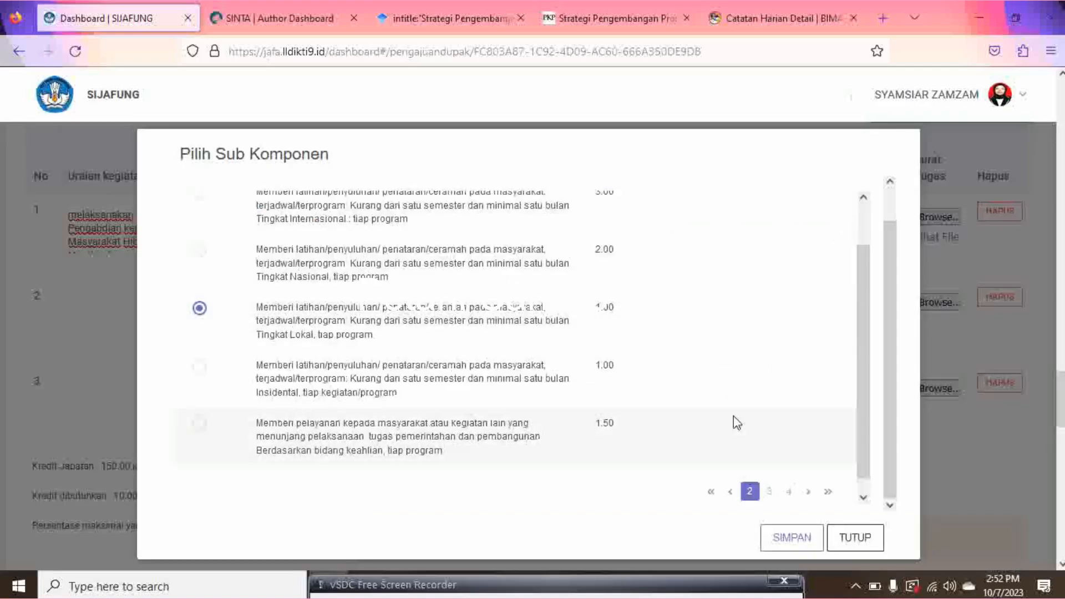
scroll(635, 346, "up", 1)
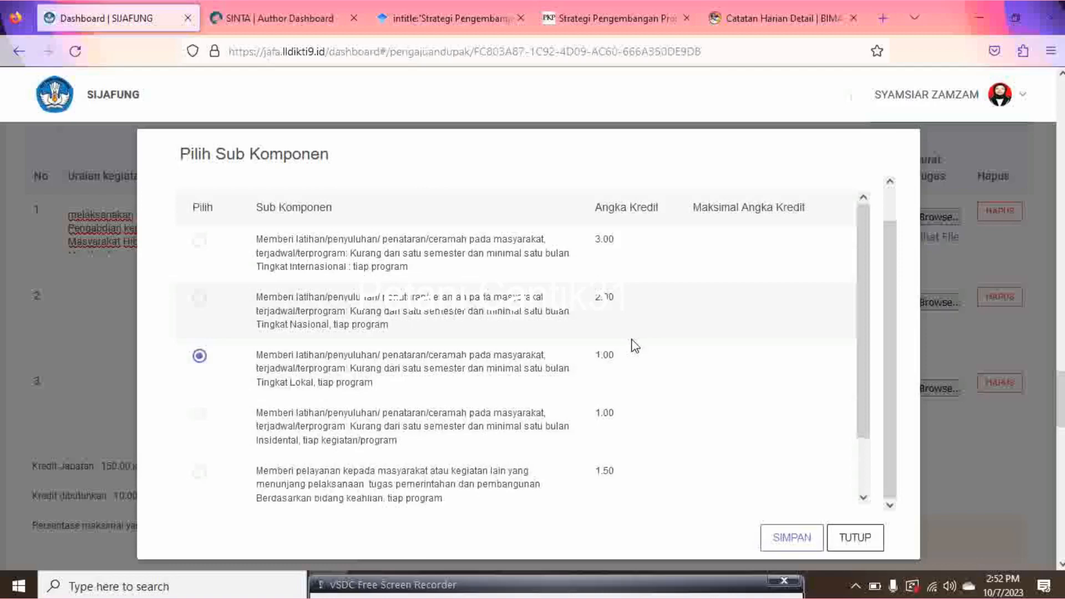
scroll(635, 347, "down", 3)
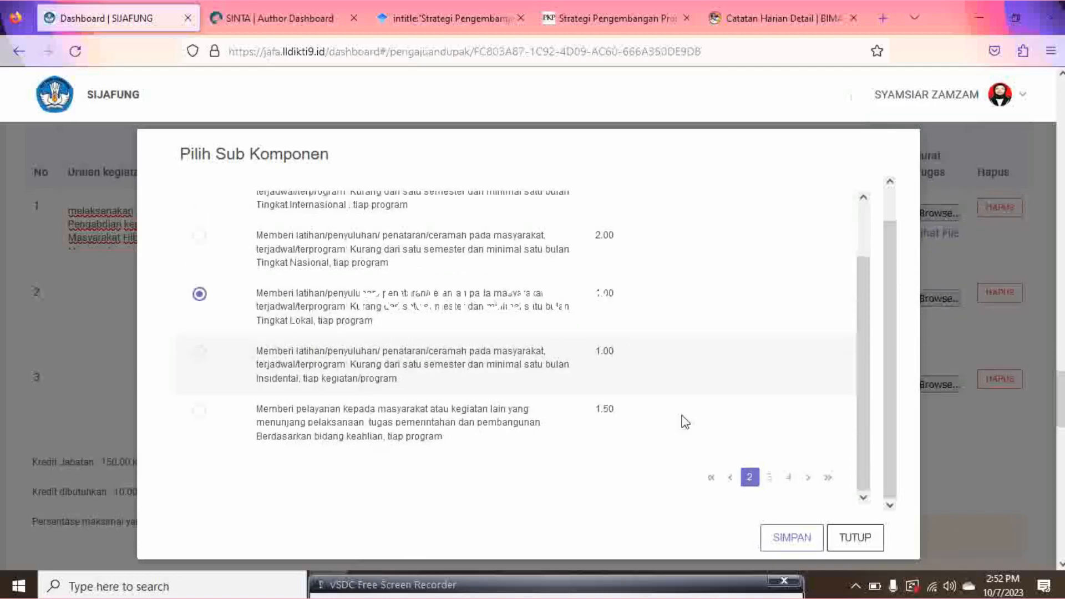
left_click(769, 478)
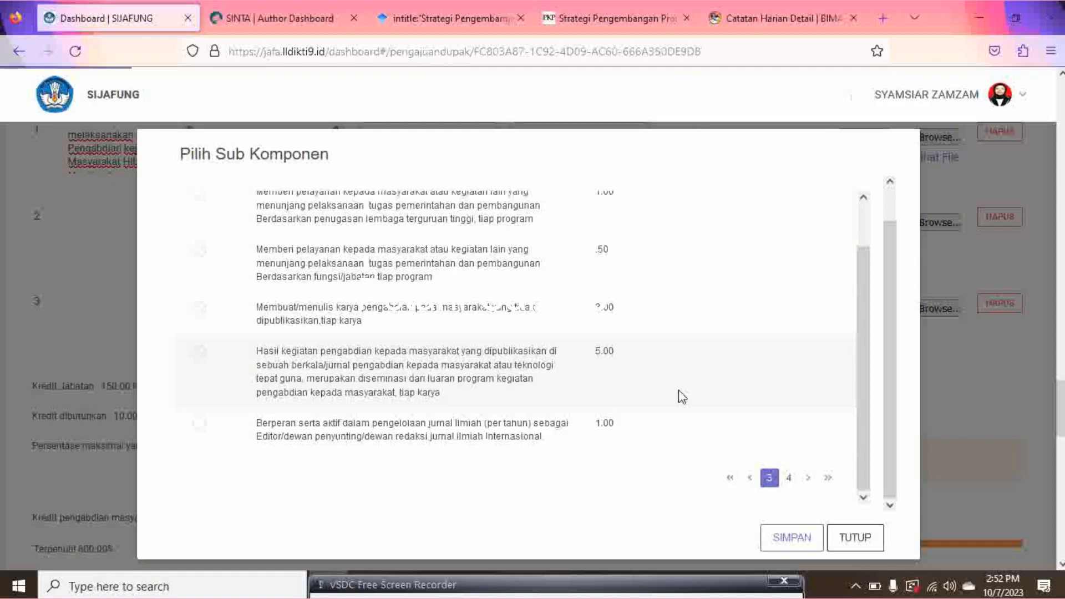
left_click(200, 352)
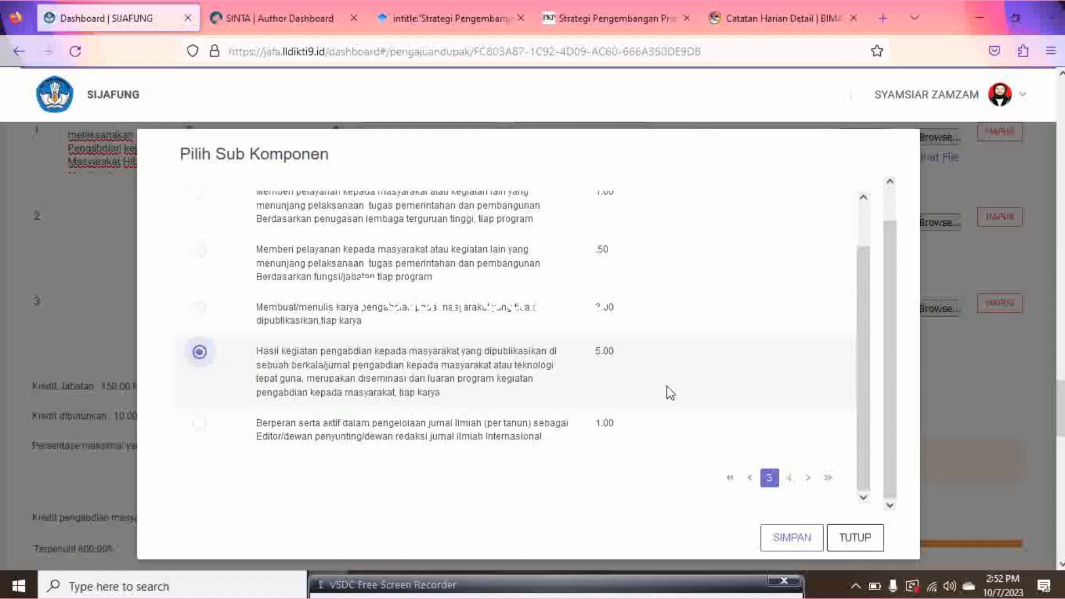
left_click(792, 538)
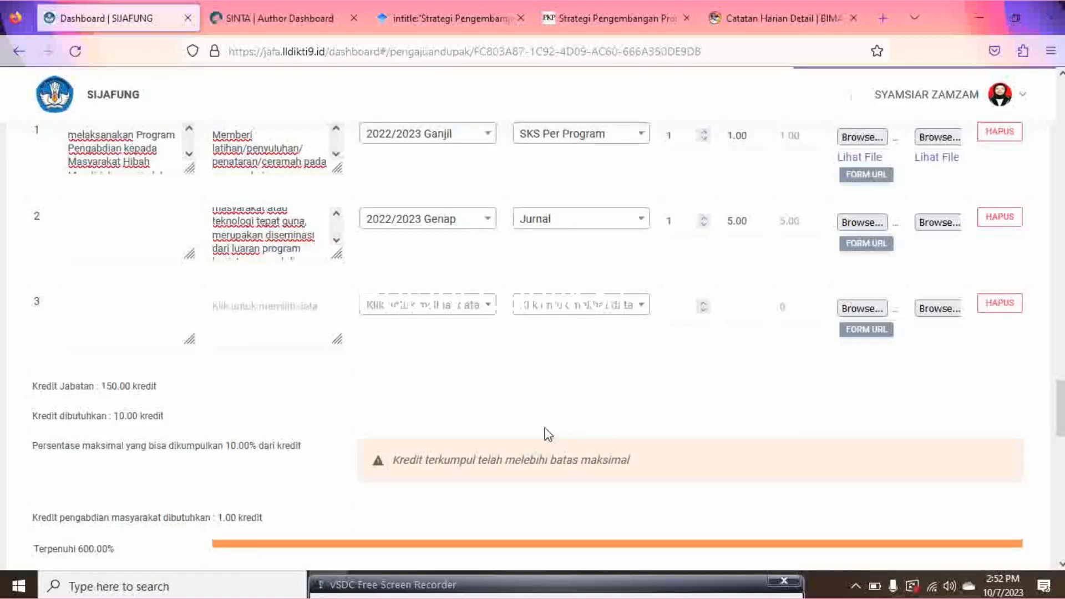
Enter "PUBLIKASI JURNAL PENGABDIAN JUDUL" as Pengabdian row 2's Uraian kegiatan and set its Satuan hasil to Jurnal
scroll(547, 432, "up", 1)
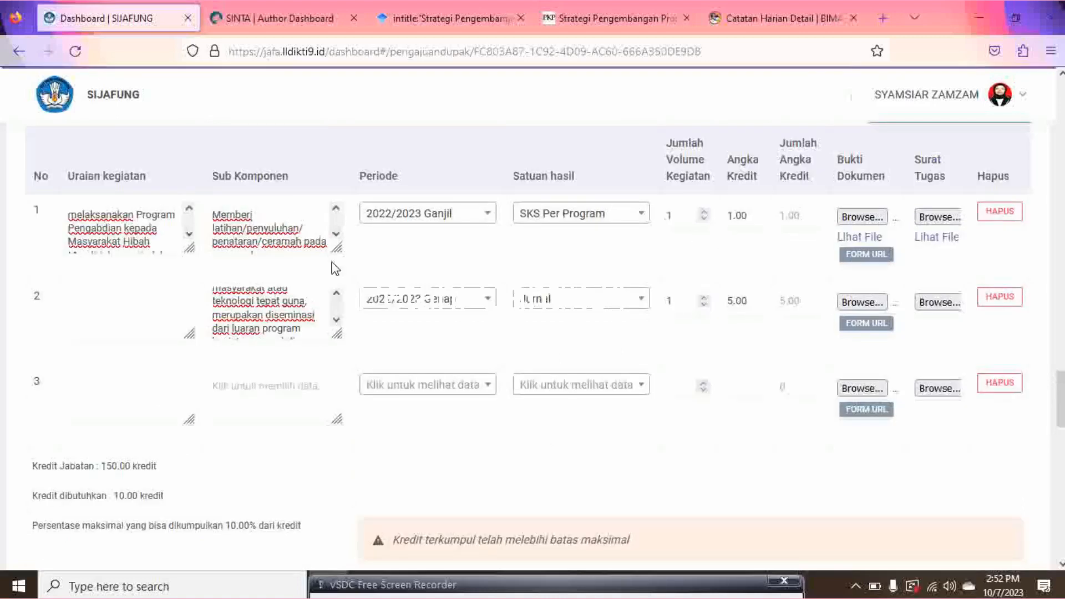
left_click(118, 328)
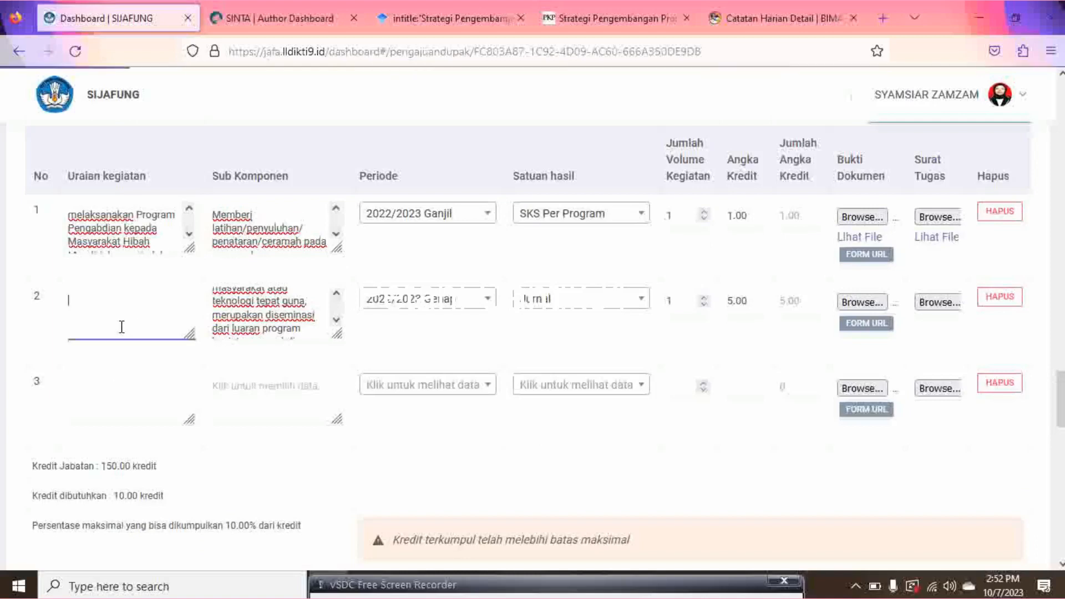
type("P")
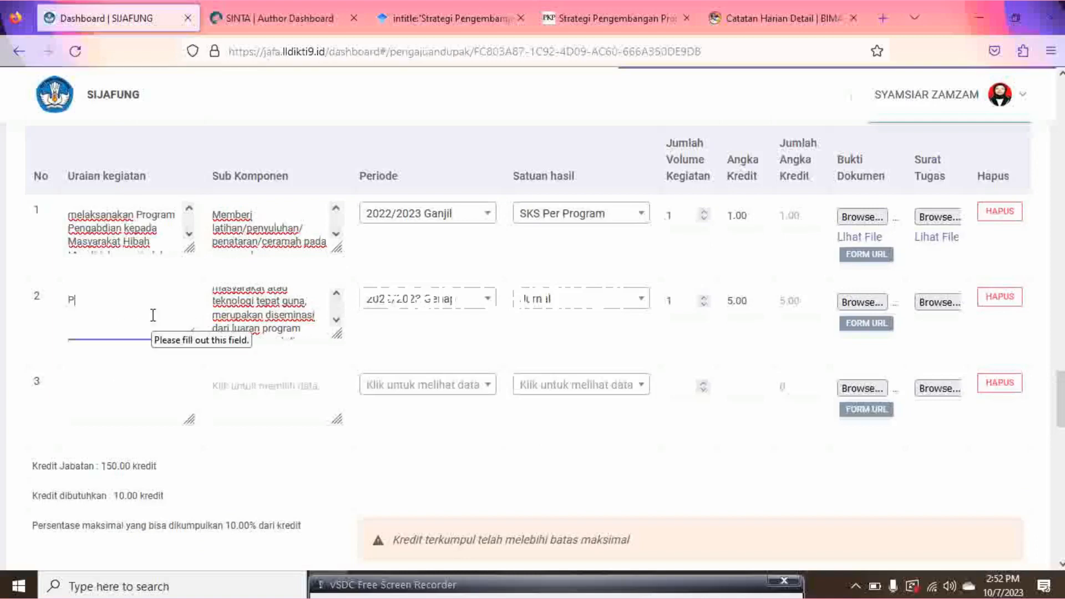
type("UBLIKASI ")
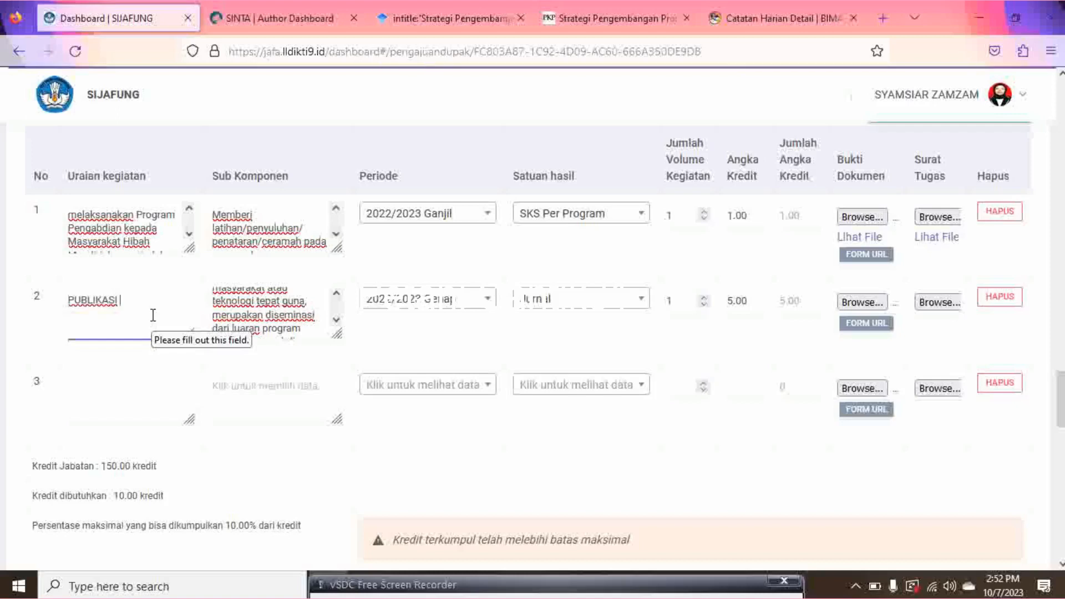
type("JURNAL PEN")
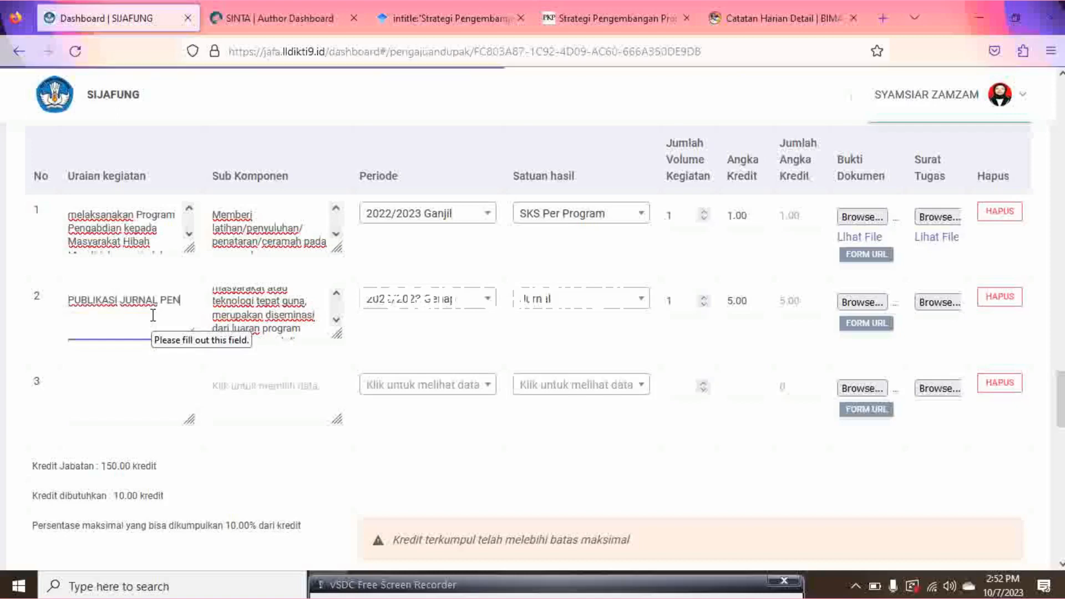
type("GABDIAN")
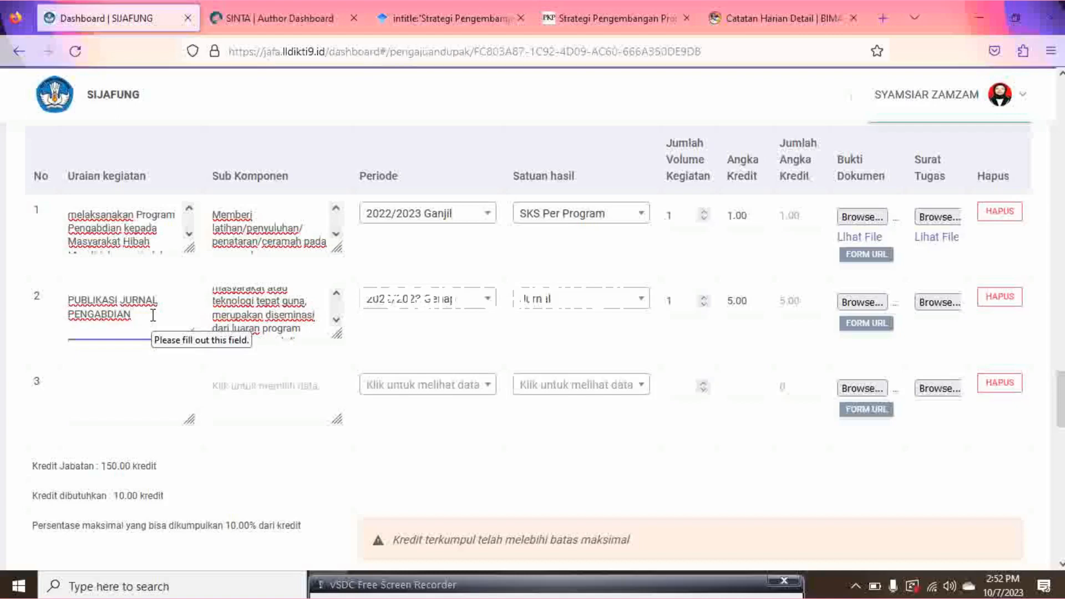
type(" JUDUL")
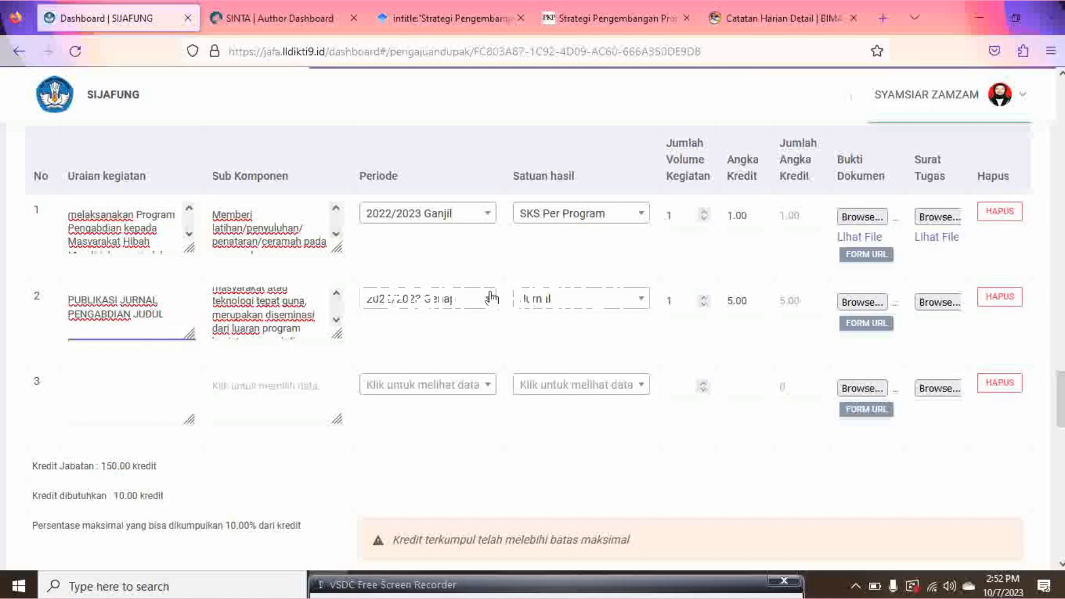
left_click(552, 302)
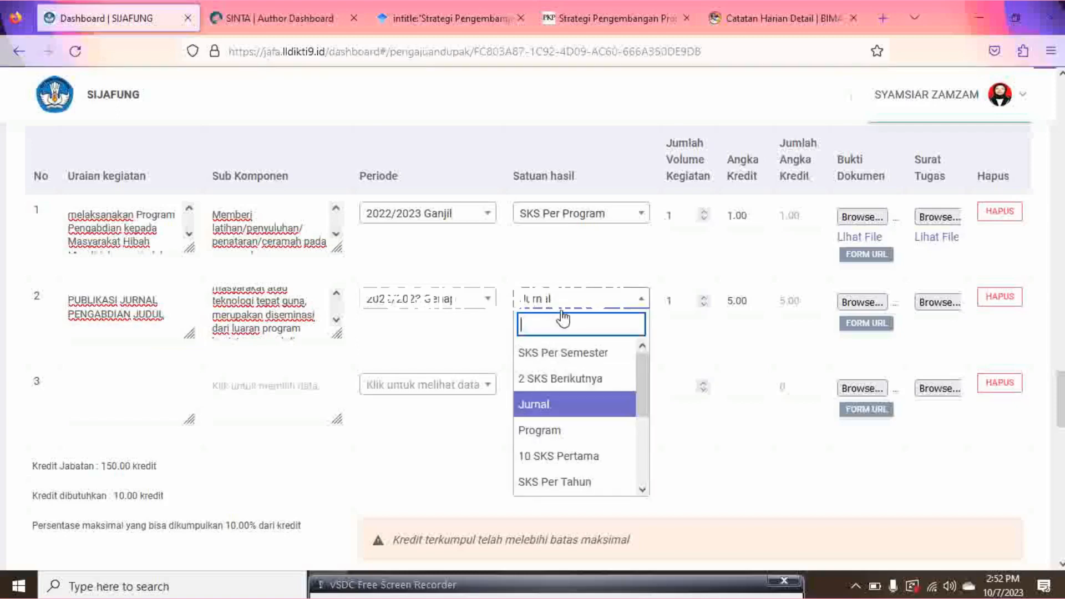
left_click(599, 407)
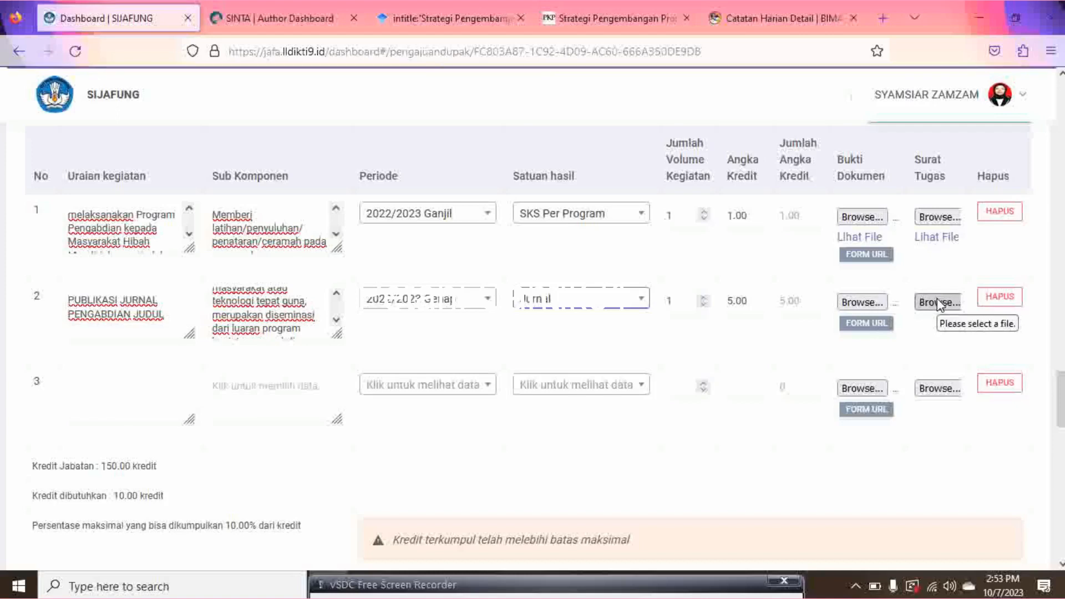
Review the Pengabdian Masyarakat credit figures and the existing Kegiatan Penunjang row, including its full Uraian kegiatan
scroll(552, 497, "down", 2)
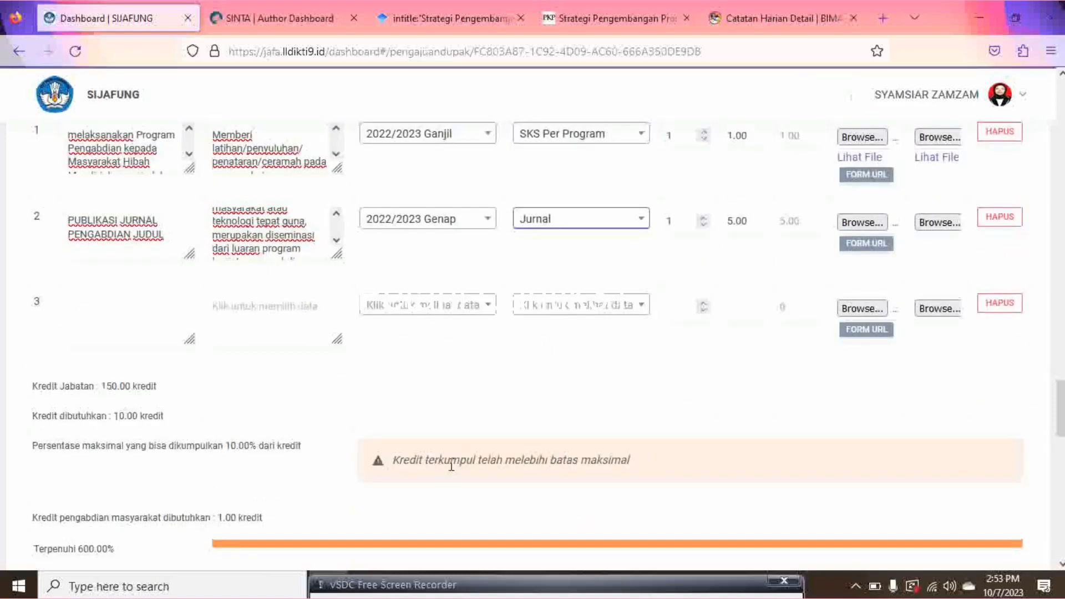
scroll(458, 484, "down", 1)
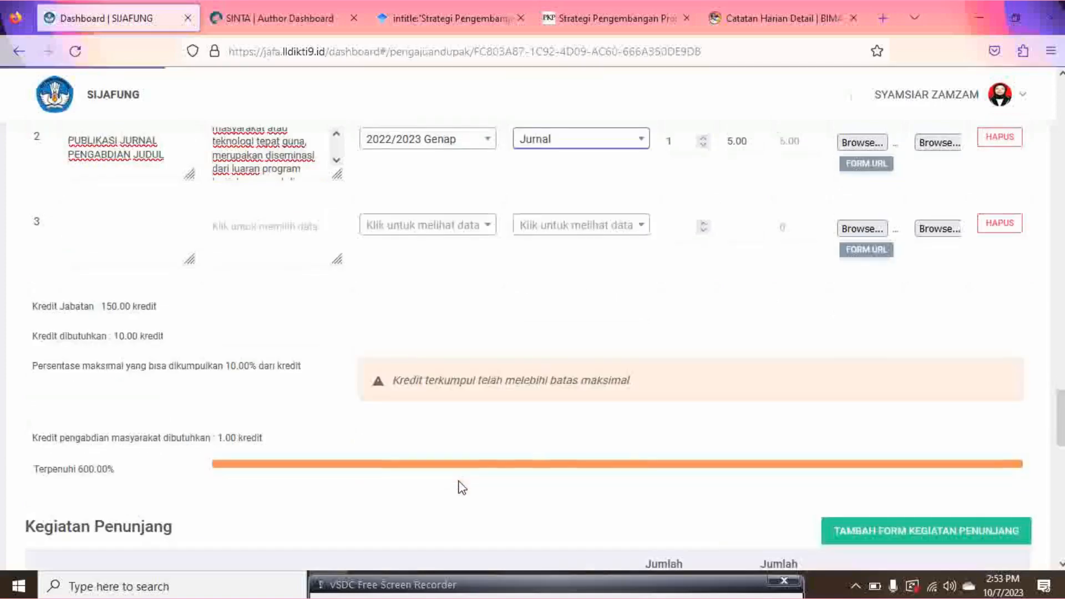
scroll(458, 484, "up", 1)
scroll(459, 484, "down", 1)
scroll(414, 431, "up", 3)
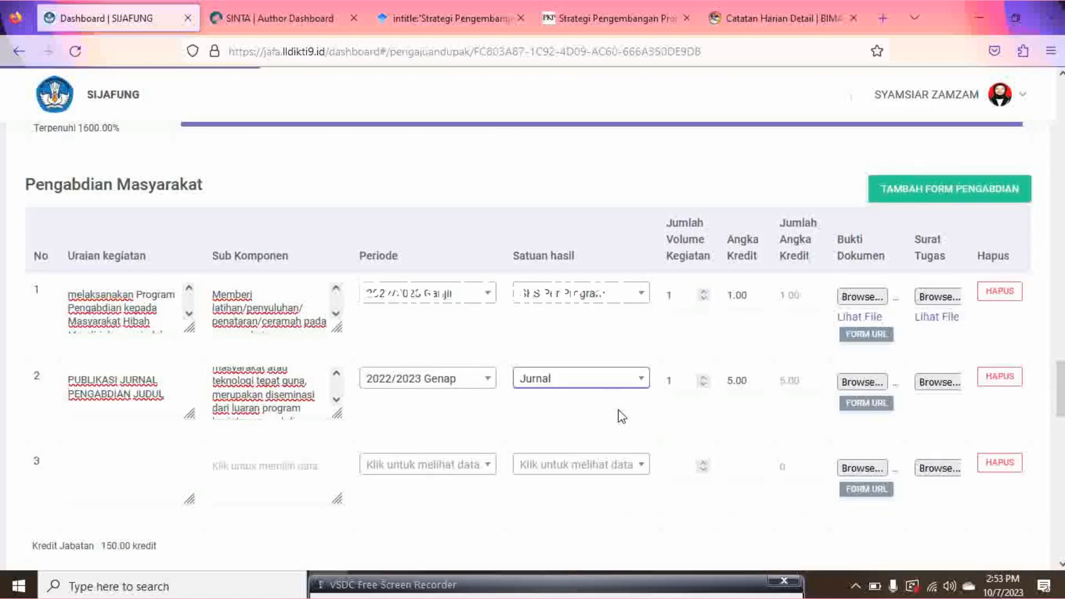
scroll(626, 431, "down", 1)
scroll(624, 431, "down", 4)
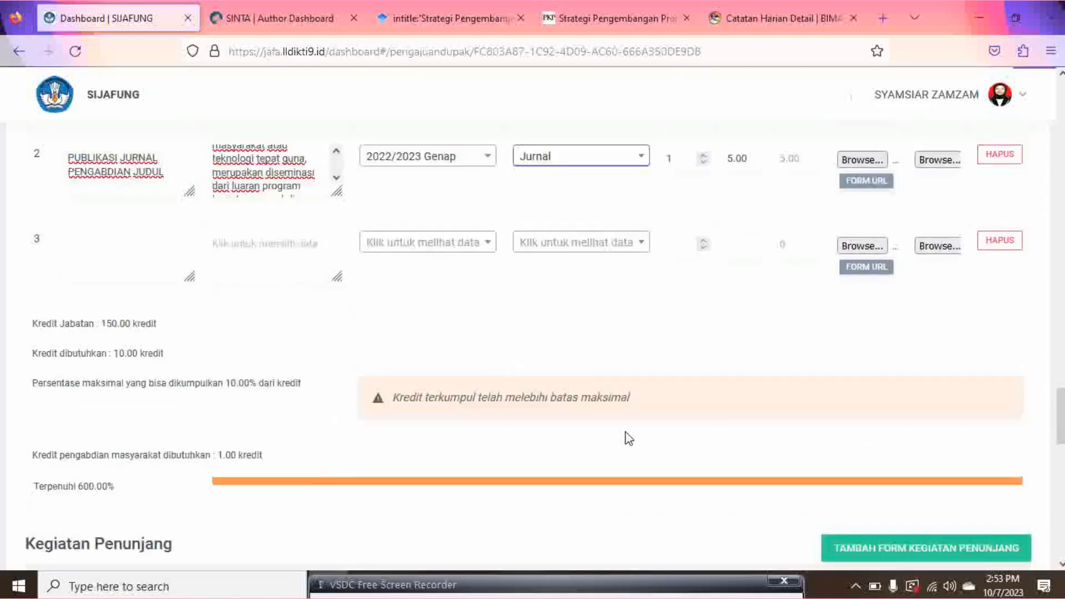
scroll(625, 432, "down", 1)
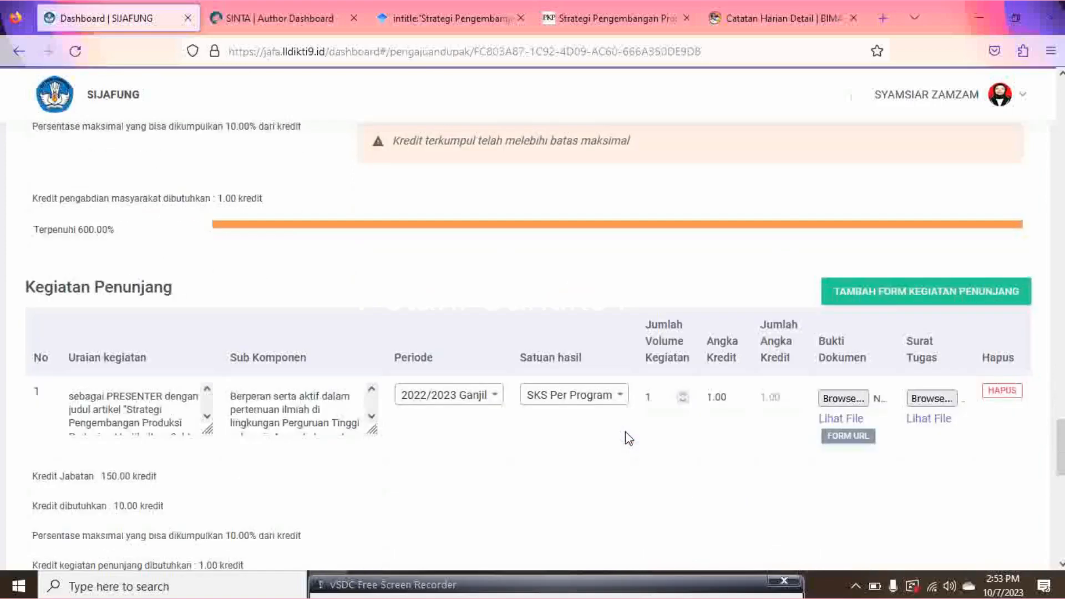
scroll(610, 435, "down", 1)
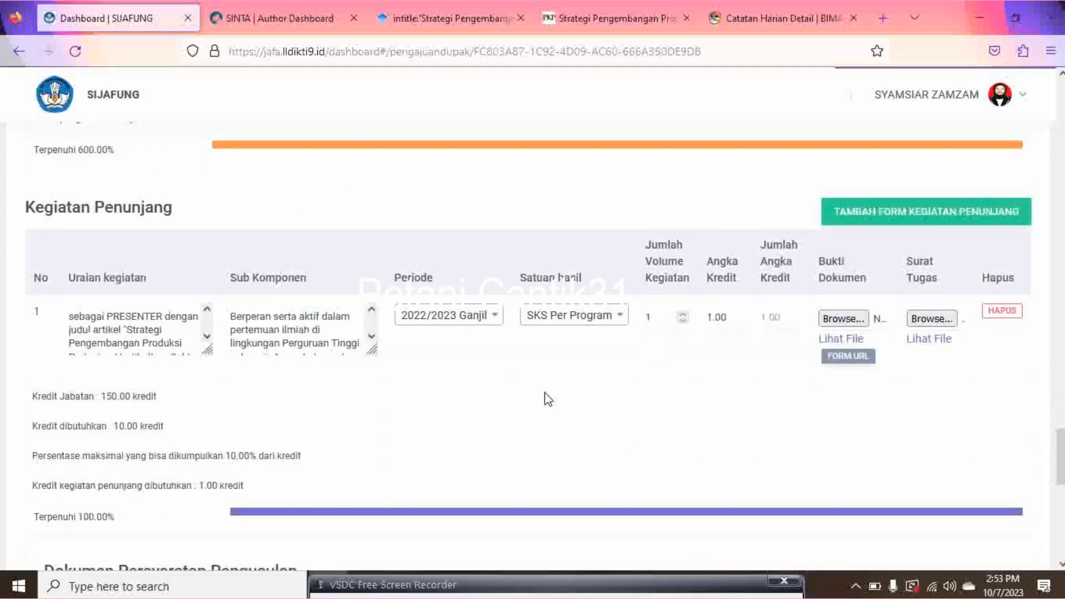
left_click(180, 335)
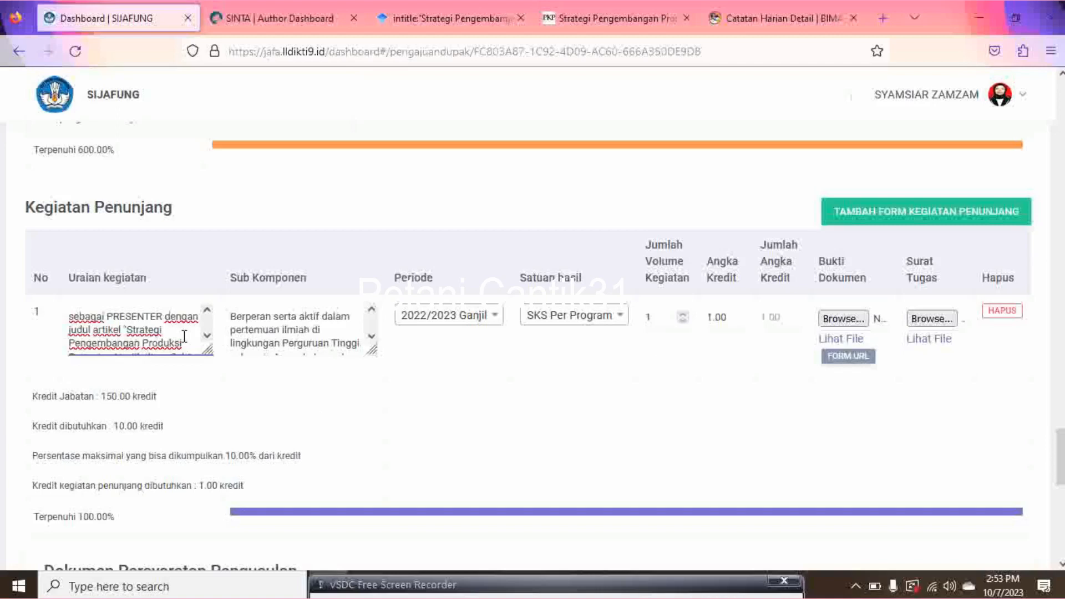
scroll(184, 336, "down", 2)
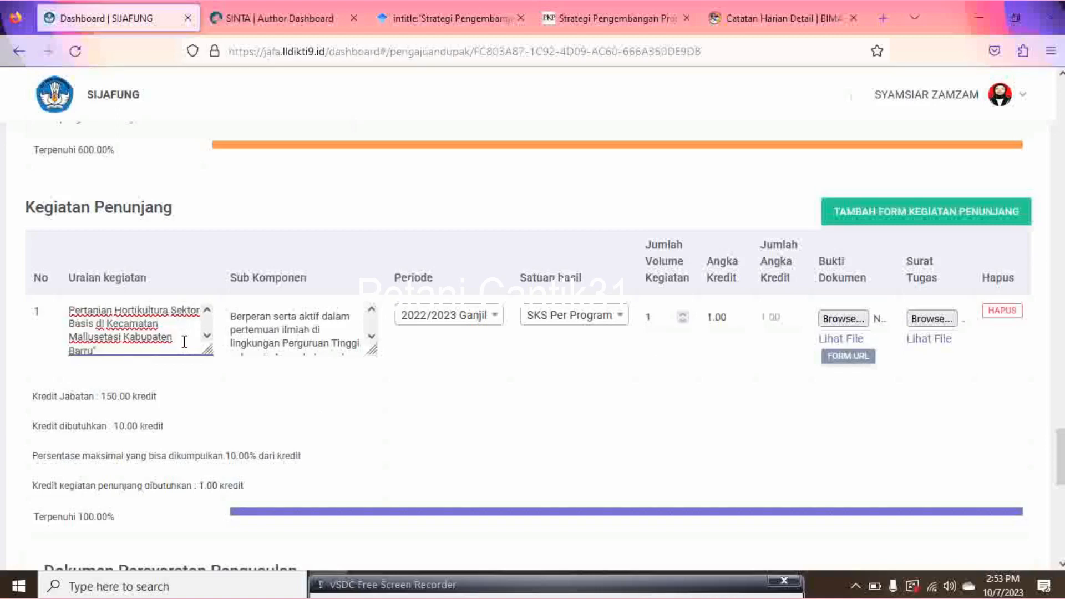
scroll(184, 342, "up", 2)
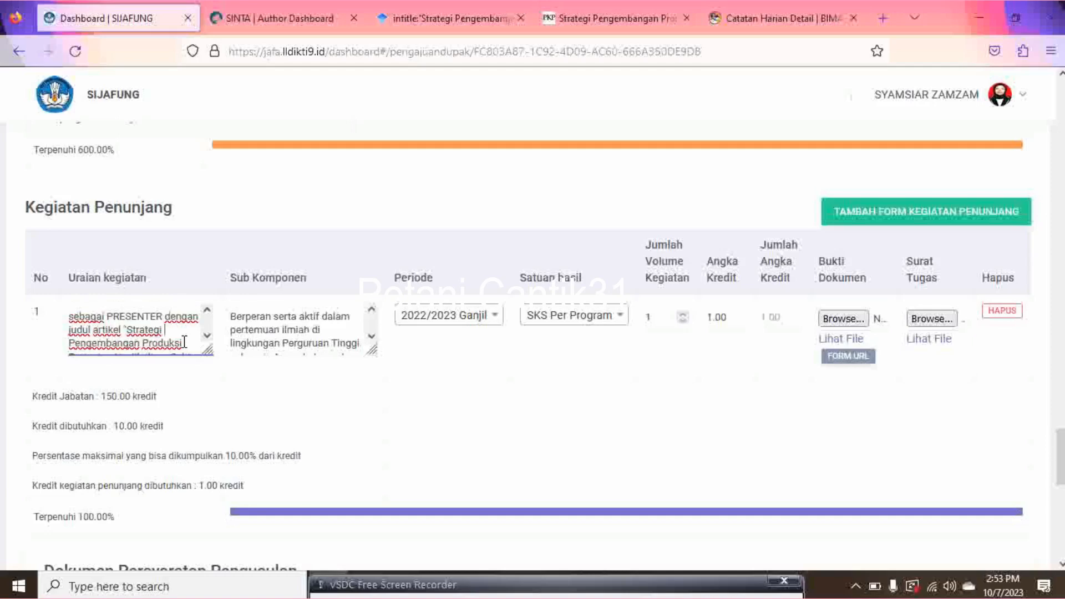
Open the sub-component selection for Kegiatan Penunjang row 1 and set Jenis Komponen to Penunjang
left_click(324, 328)
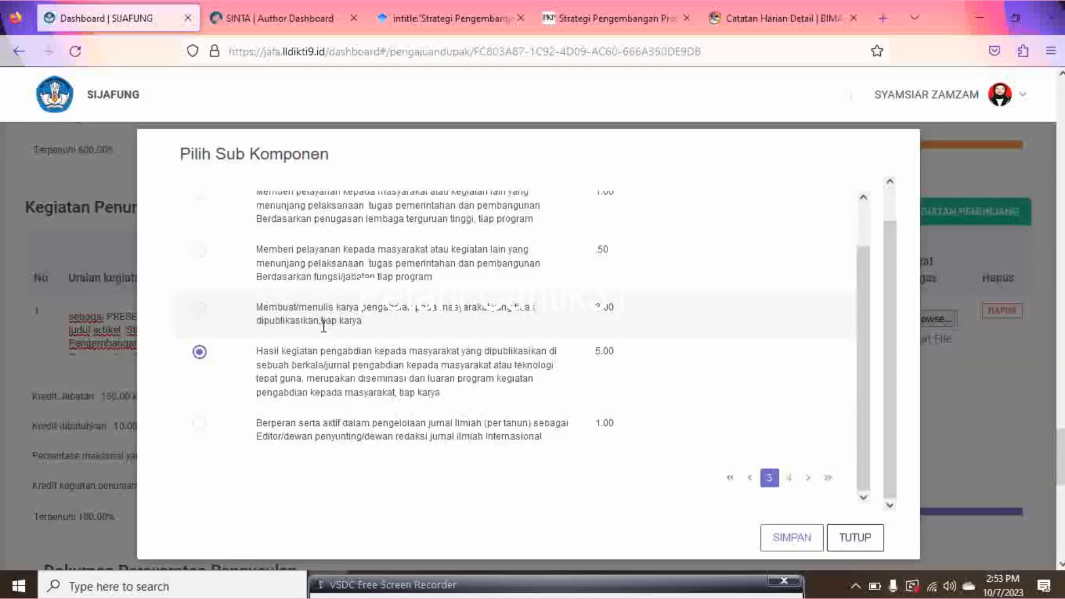
scroll(834, 366, "up", 2)
scroll(910, 278, "up", 4)
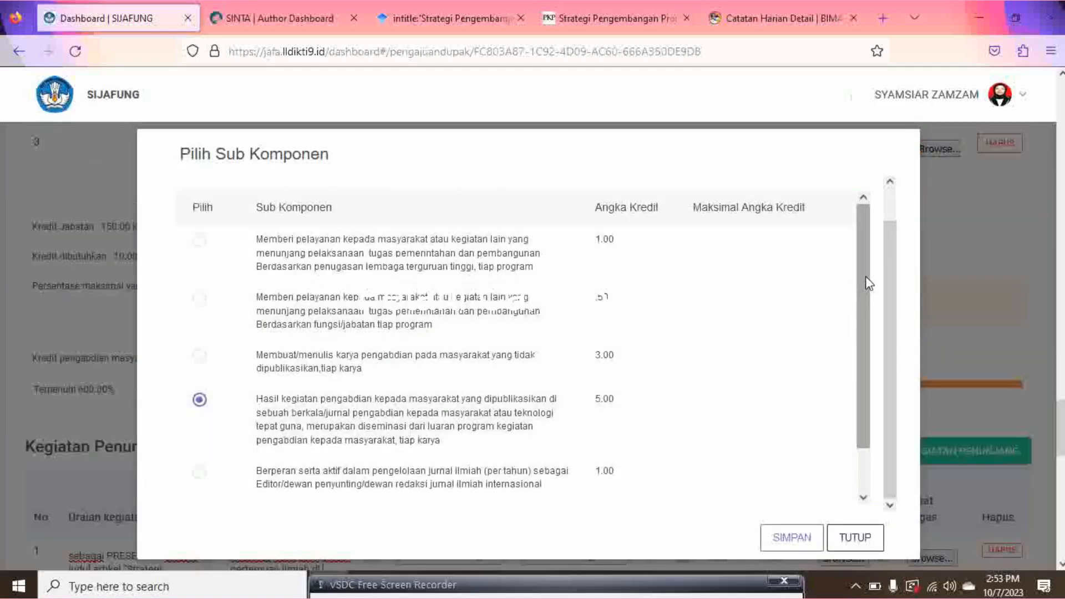
scroll(876, 266, "up", 1)
left_click(674, 209)
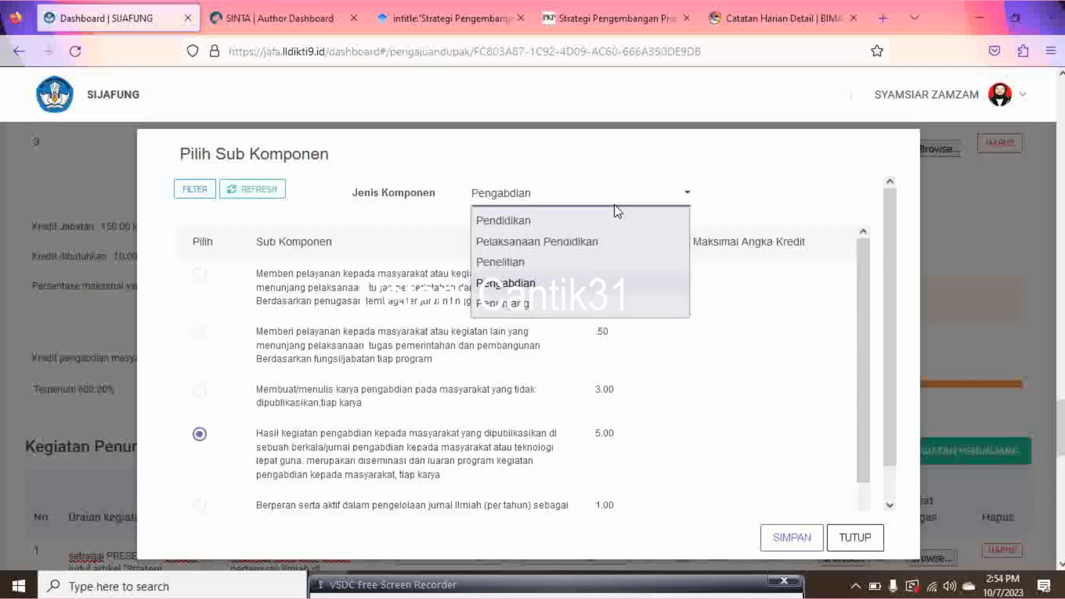
left_click(562, 309)
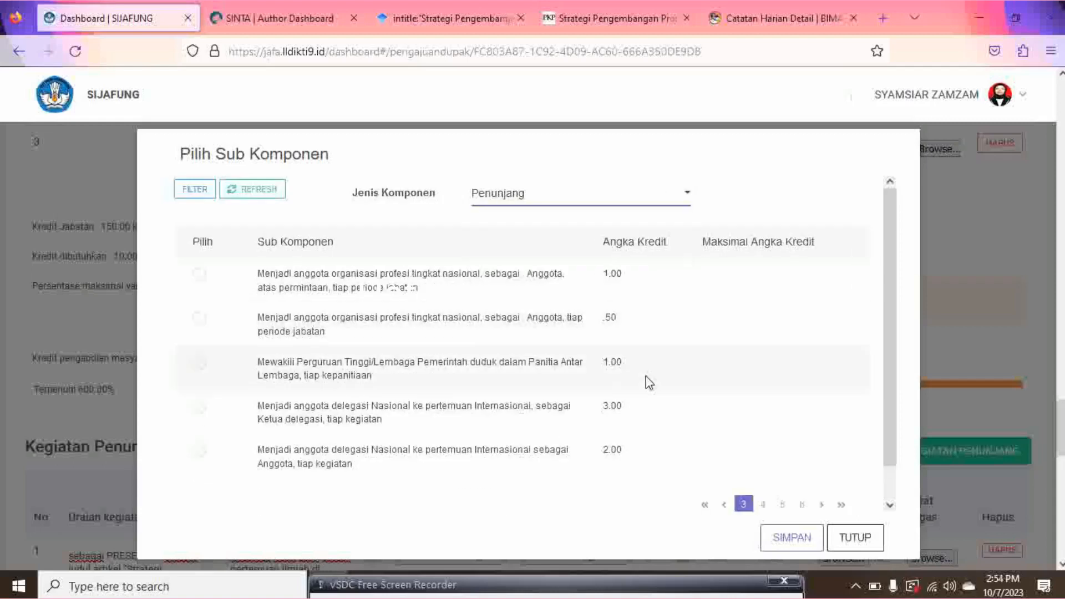
Set Kegiatan Penunjang row 1's sub-component to "Berperan serta aktif dalam pertemuan ilmiah di lingkungan Perguruan Tinggi sebagai : Anggota/peserta, tiap kegiatan" on page 4 and save
scroll(649, 382, "up", 3)
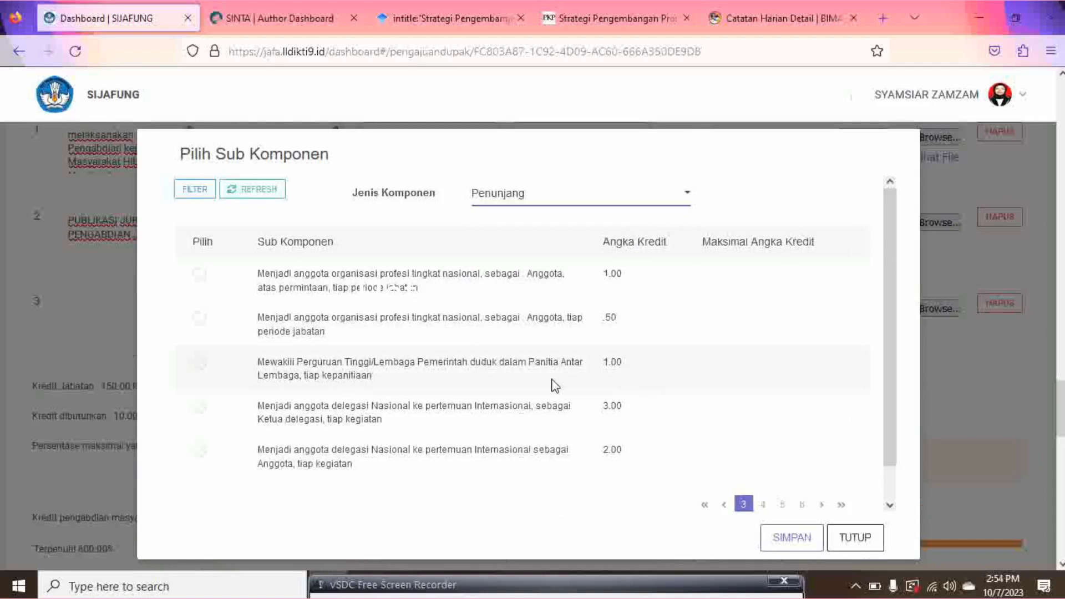
left_click(724, 504)
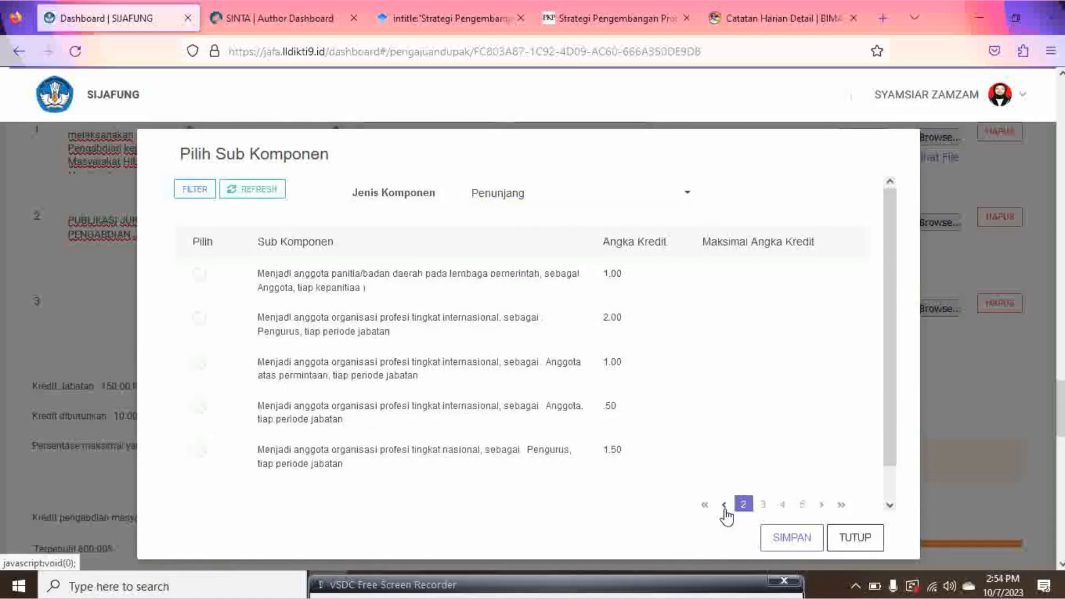
left_click(724, 504)
left_click(725, 505)
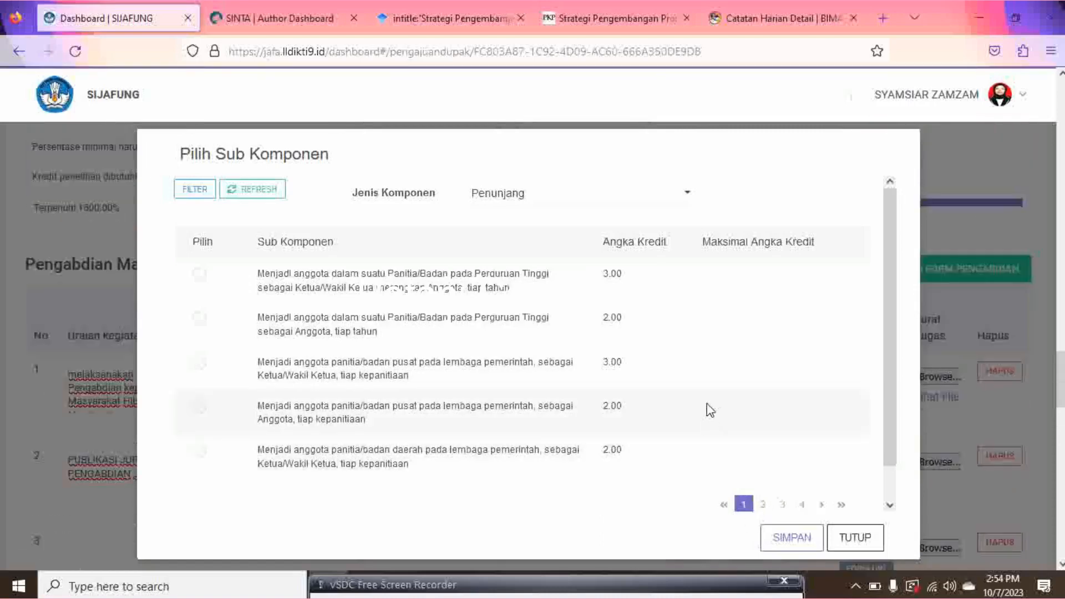
scroll(890, 402, "down", 1)
left_click(782, 471)
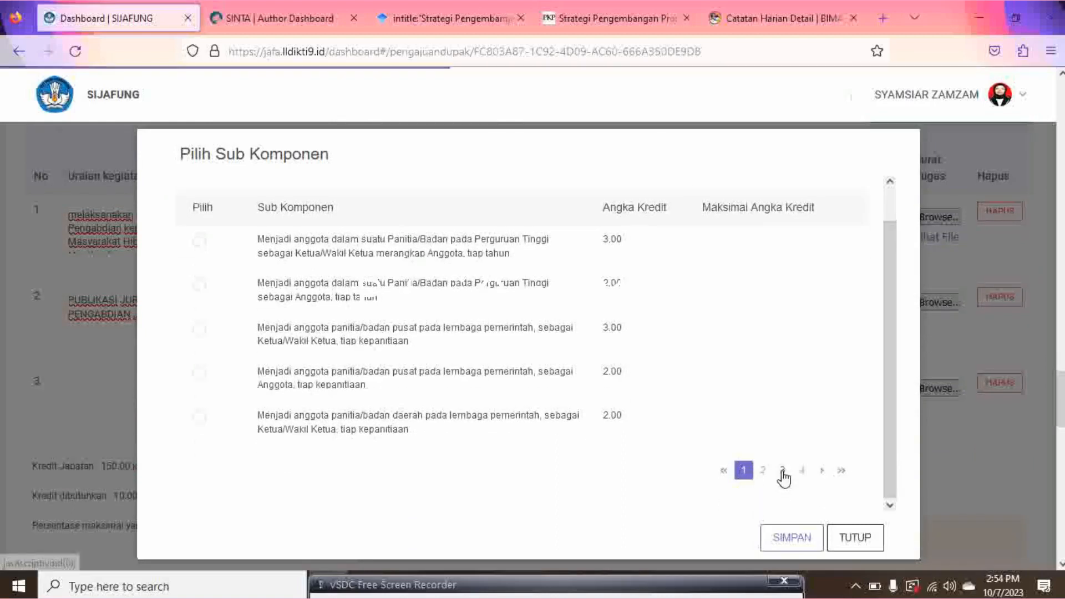
scroll(810, 407, "up", 1)
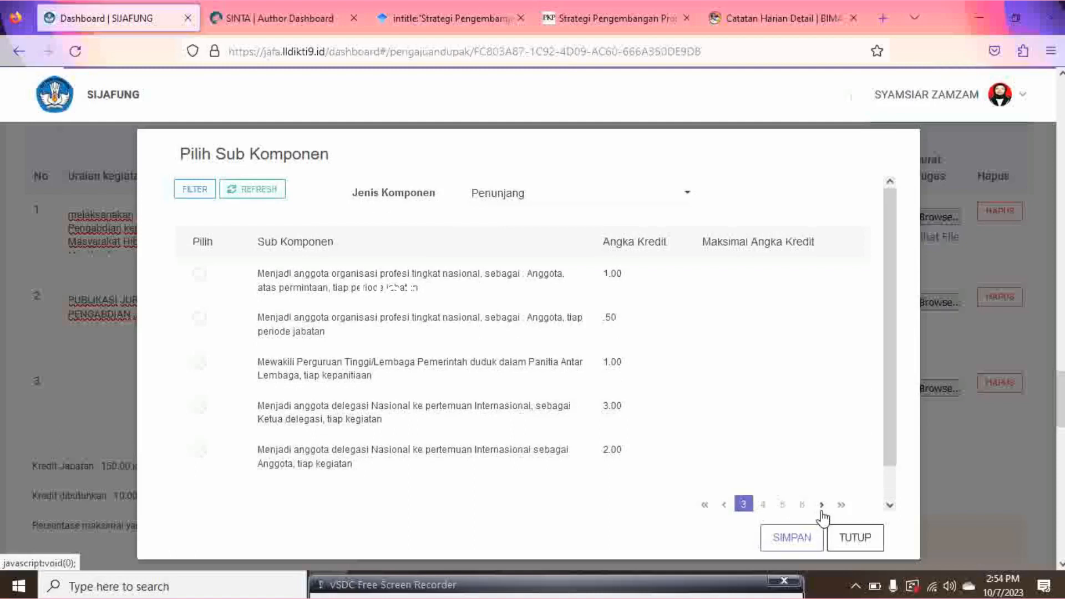
left_click(821, 509)
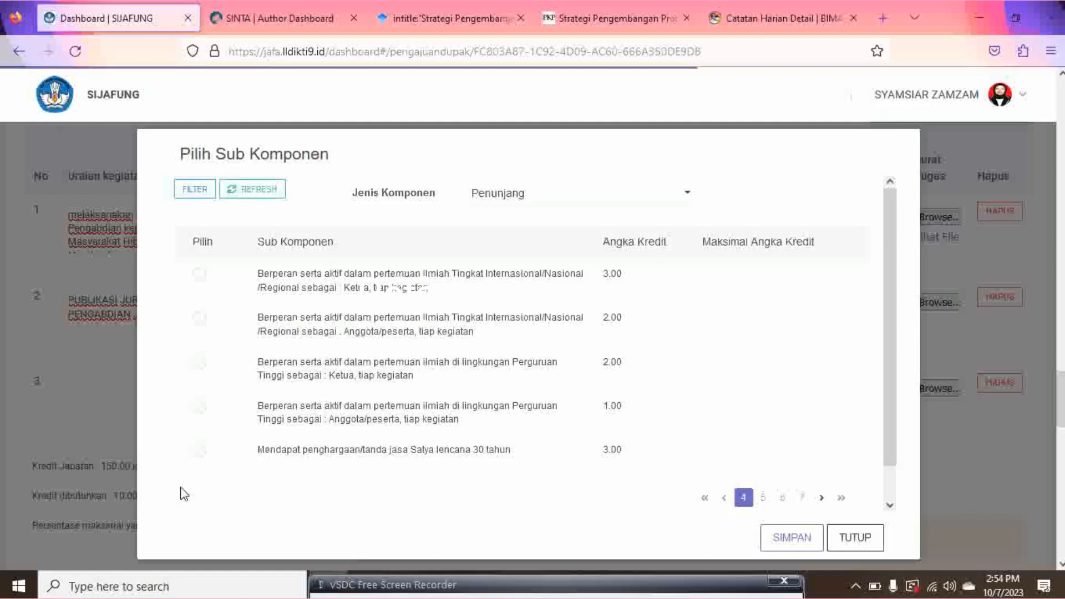
left_click(207, 412)
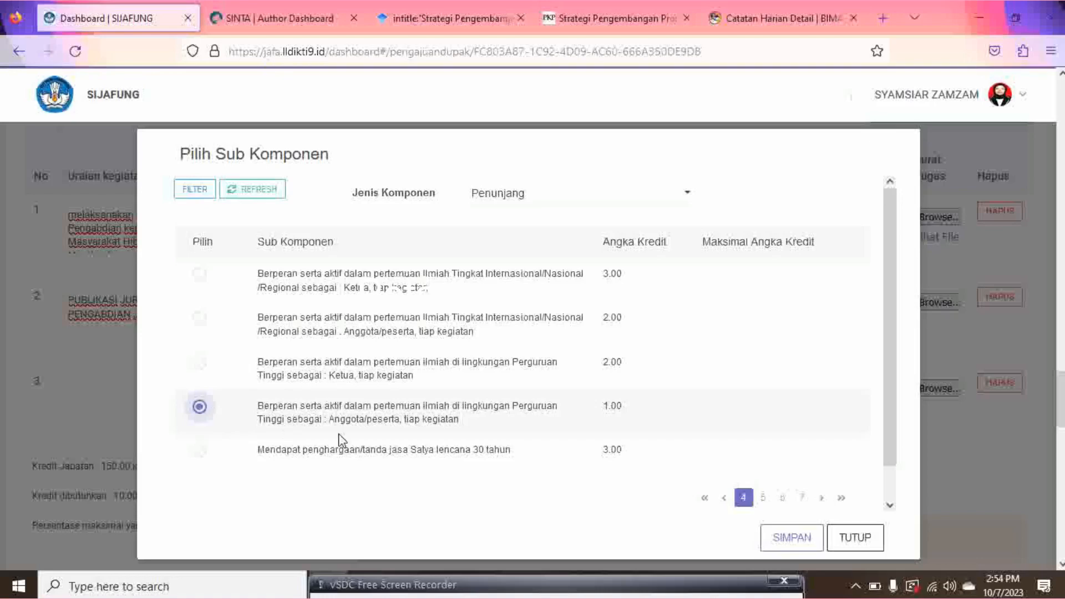
left_click(791, 541)
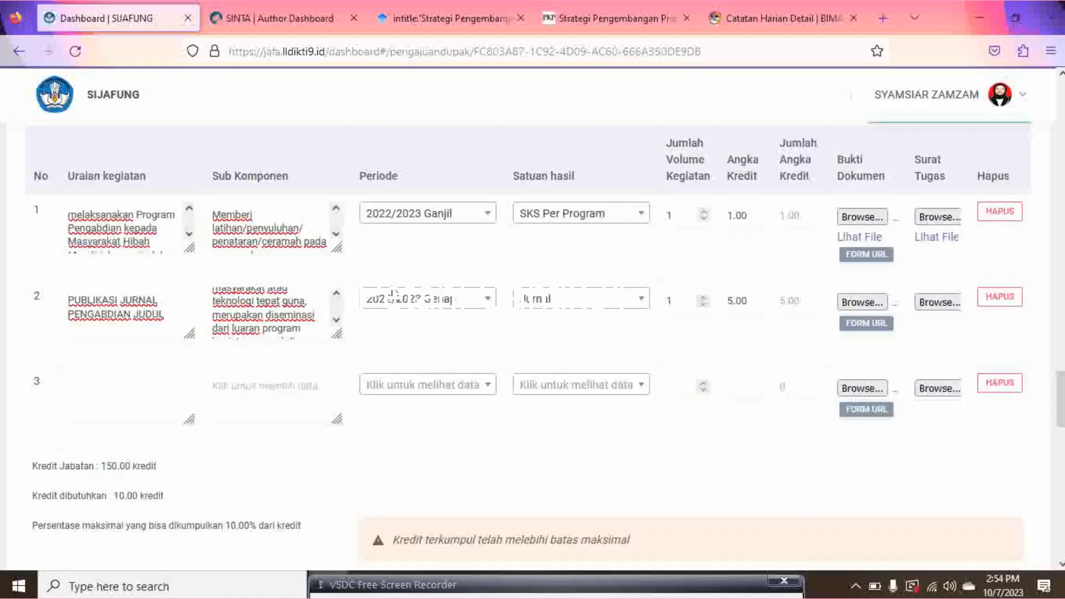
Select 2022/2023 Ganjil as Kegiatan Penunjang row 1's Periode and SKS Per Program as its Satuan hasil, and activate its Jumlah Volume Kegiatan
scroll(491, 461, "down", 8)
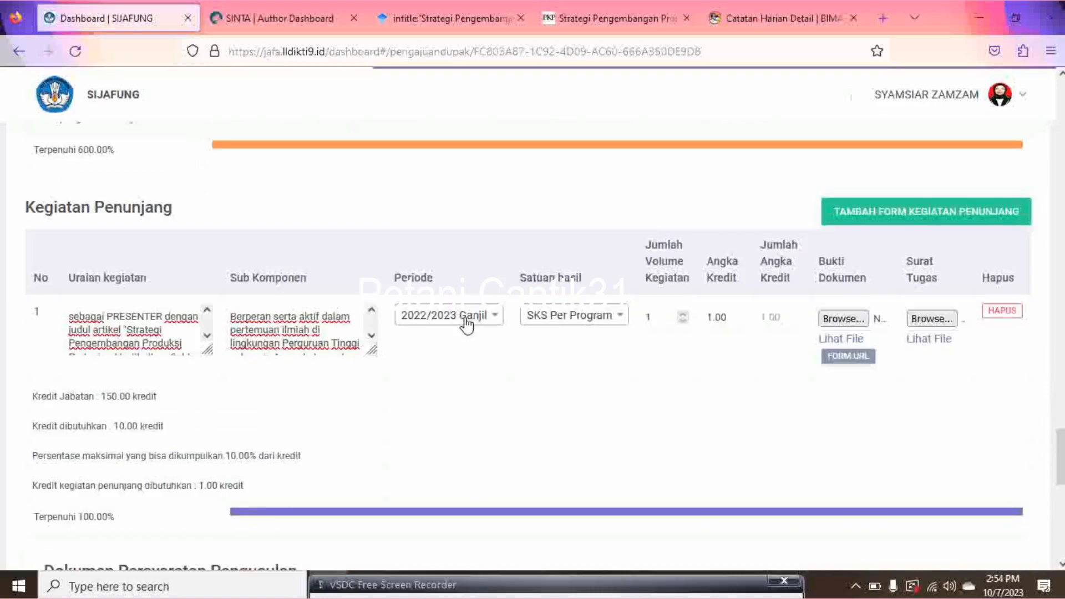
left_click(467, 324)
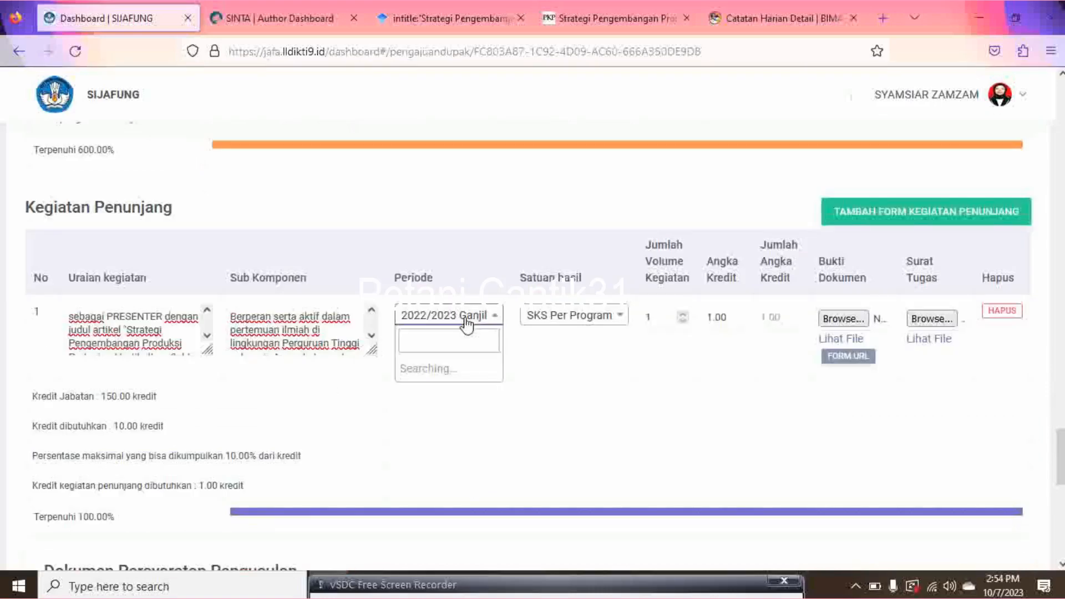
left_click(467, 376)
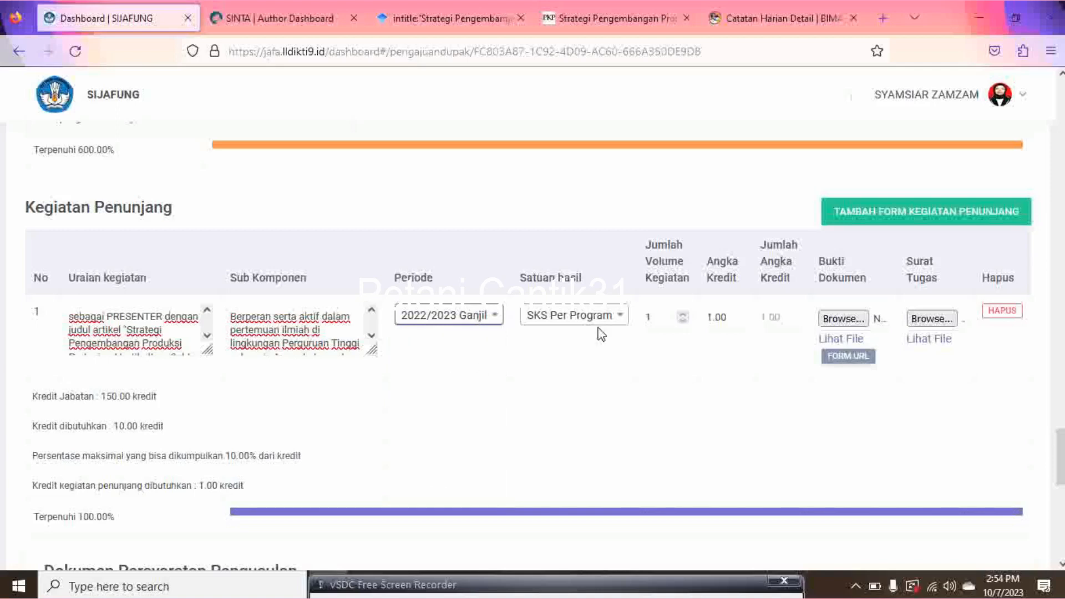
left_click(607, 330)
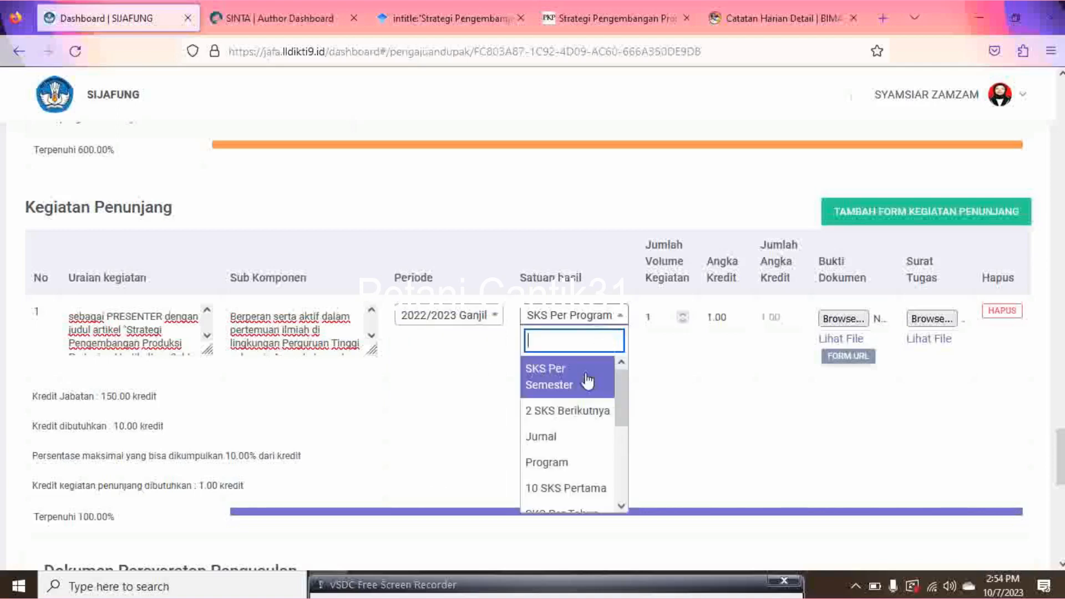
scroll(558, 462, "down", 5)
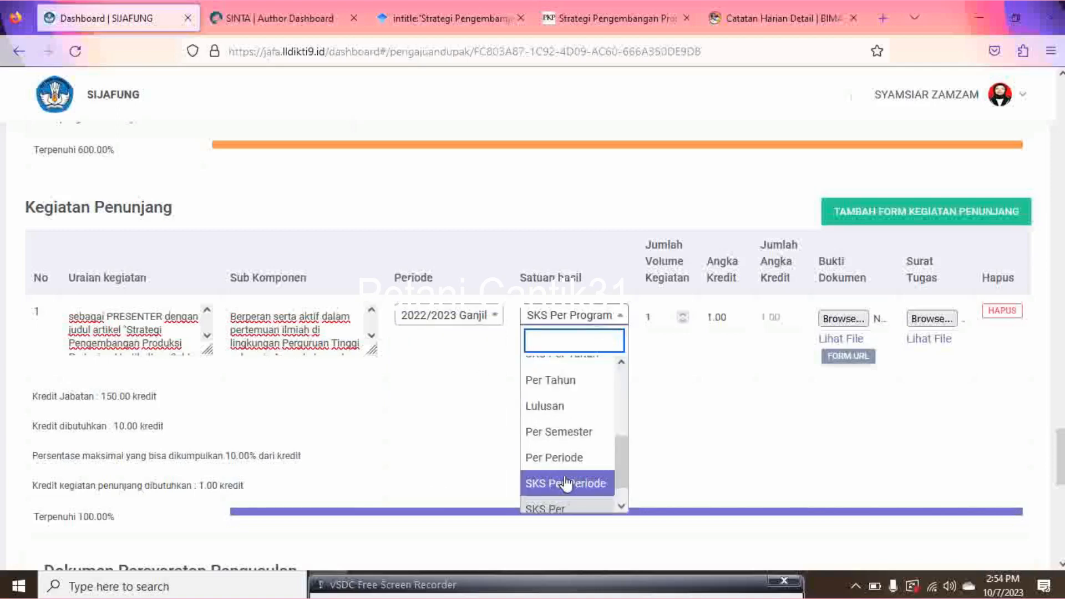
left_click(565, 489)
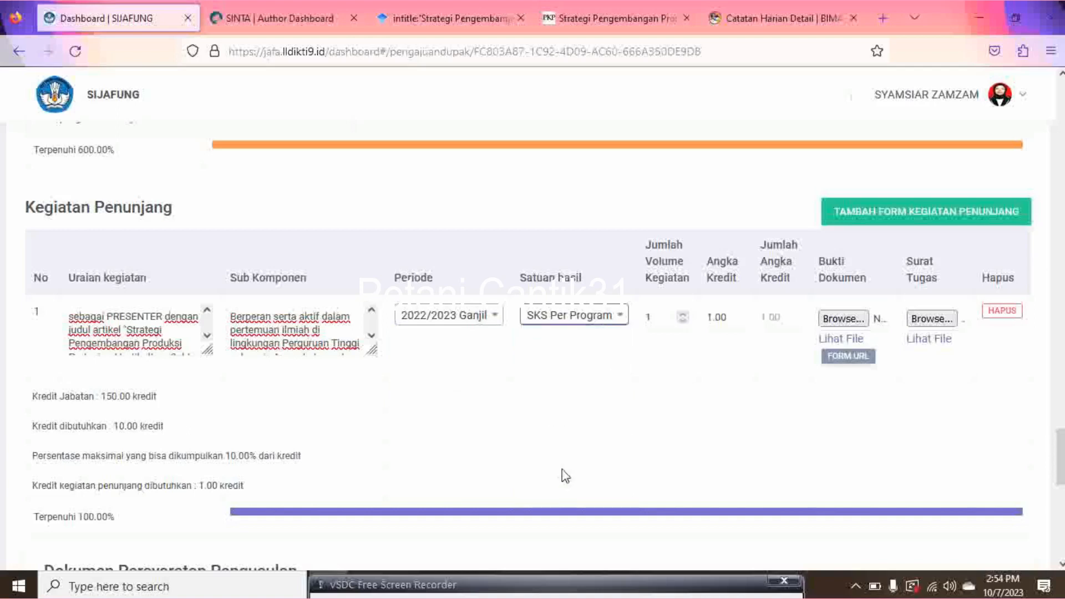
left_click(658, 321)
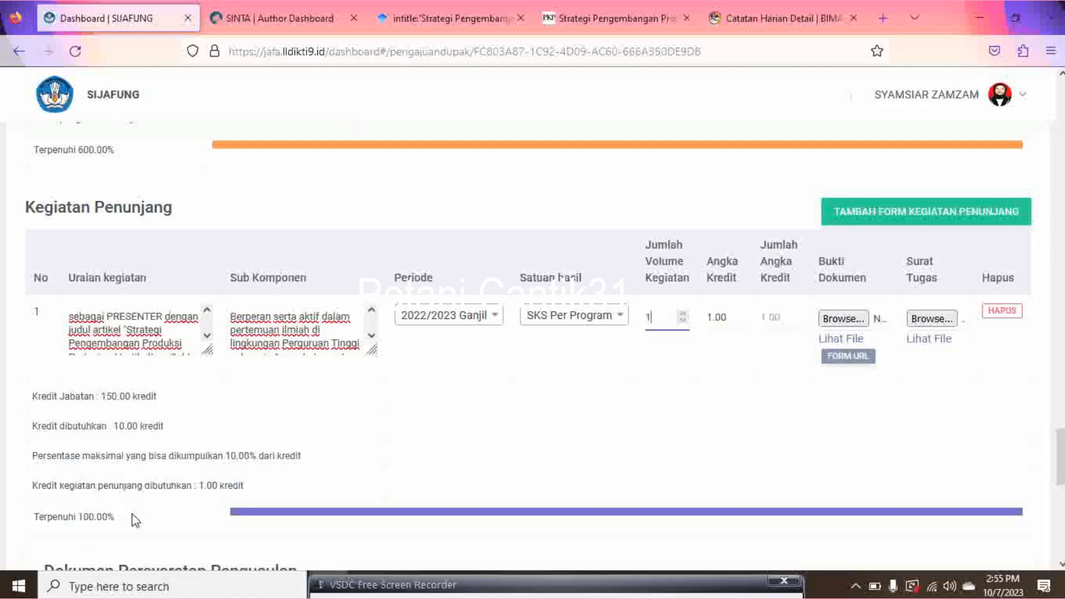
Review the credit fulfilment of the Penunjang, Penelitian and Pengabdian sections and the required uploads under Dokumen Persyaratan Pengusulan
scroll(355, 464, "down", 3)
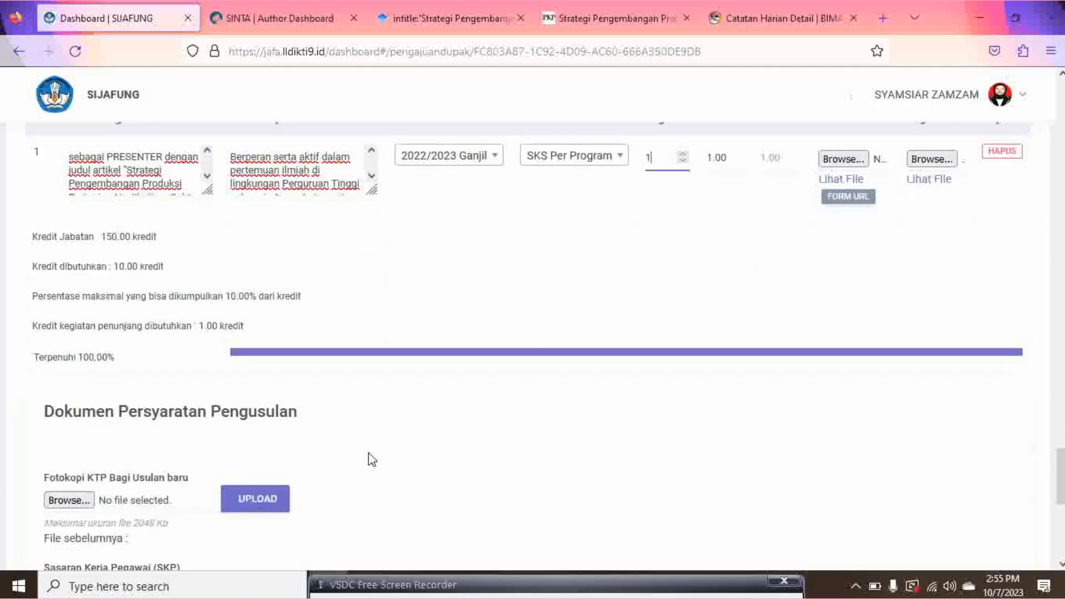
scroll(372, 452, "up", 2)
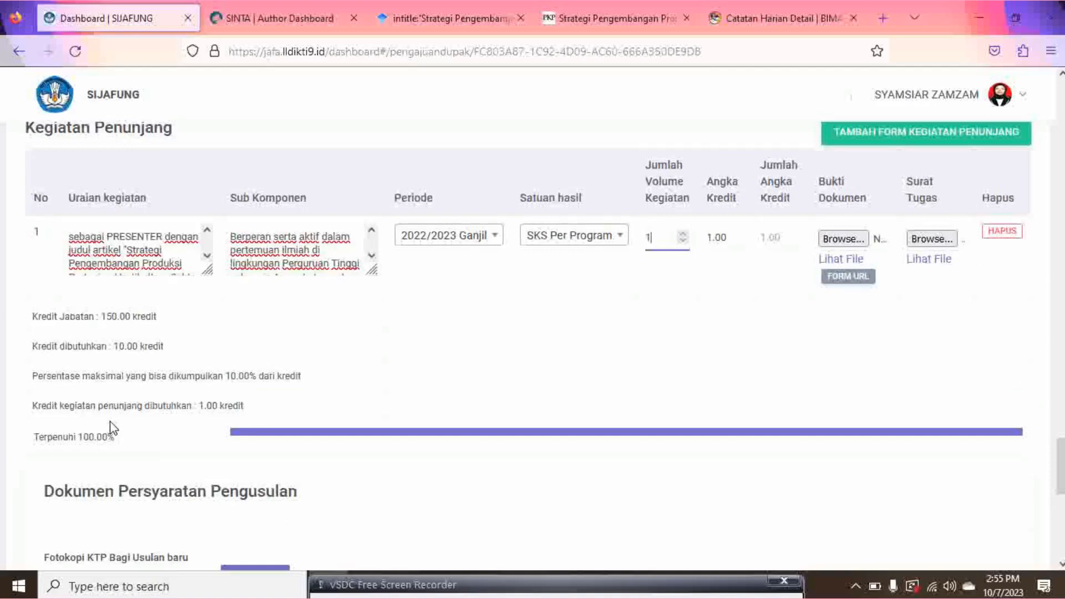
scroll(316, 421, "up", 8)
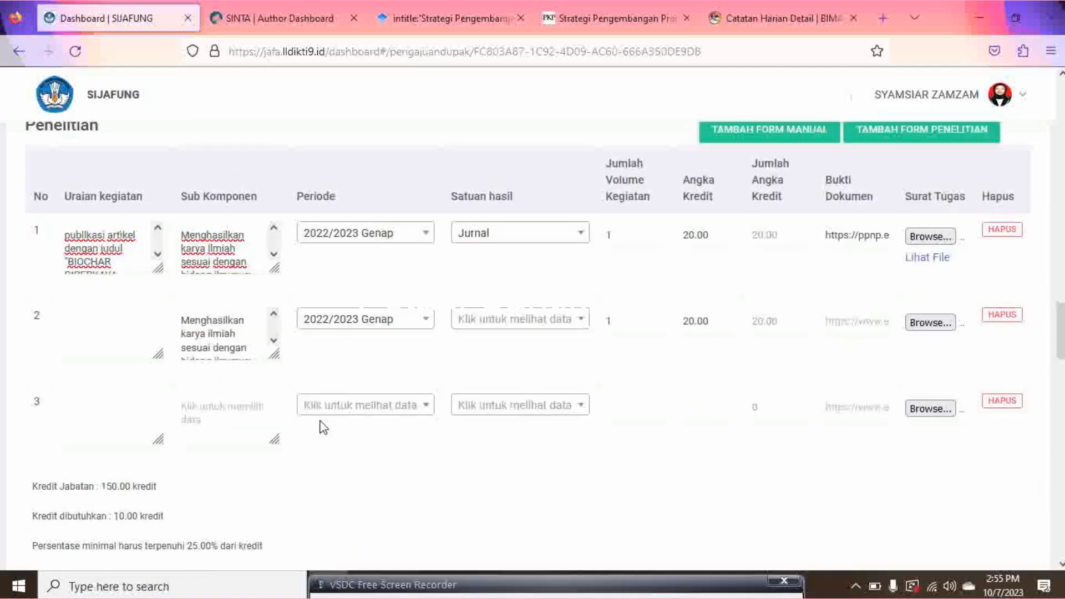
scroll(321, 424, "up", 10)
scroll(321, 430, "down", 9)
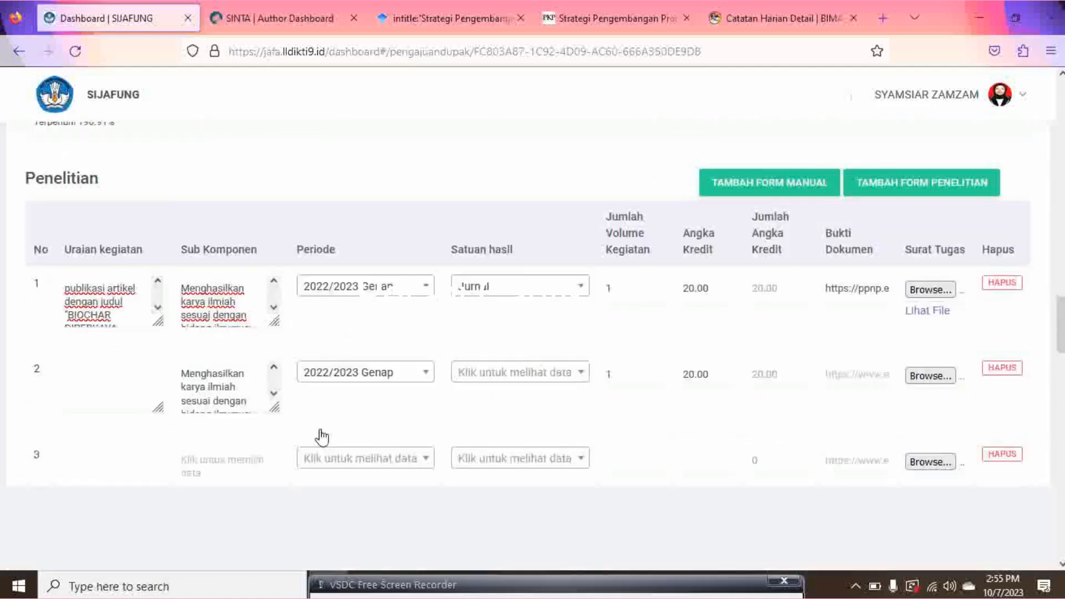
scroll(321, 435, "down", 15)
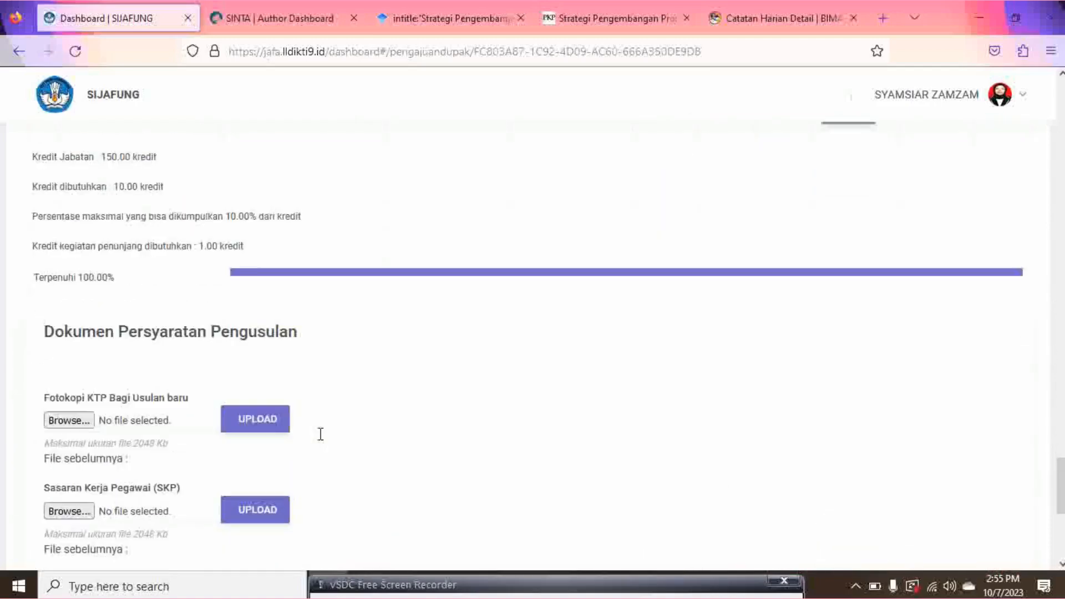
scroll(320, 440, "down", 3)
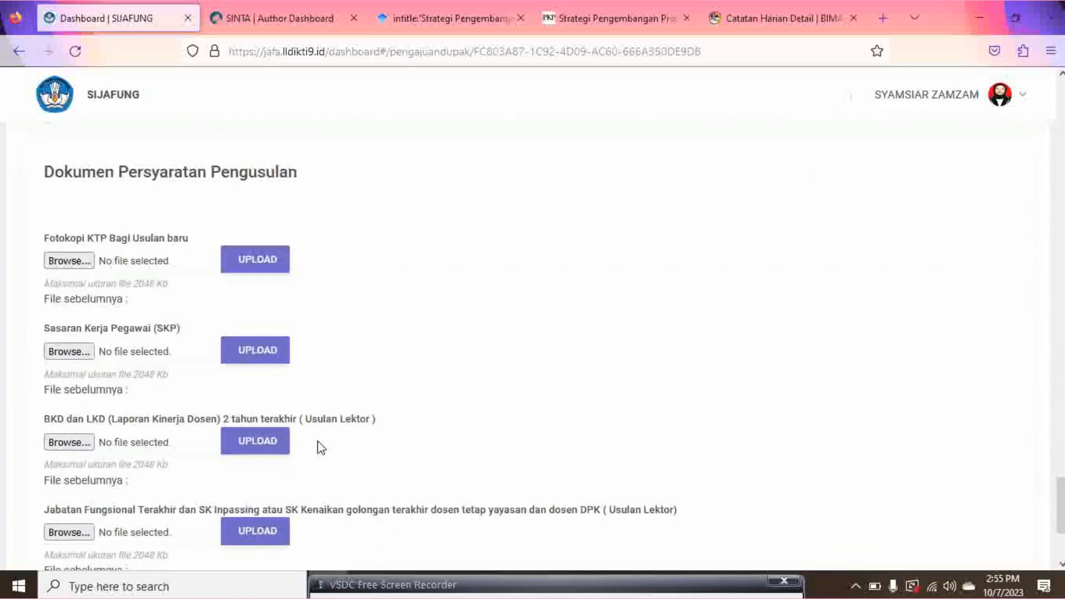
scroll(320, 445, "up", 1)
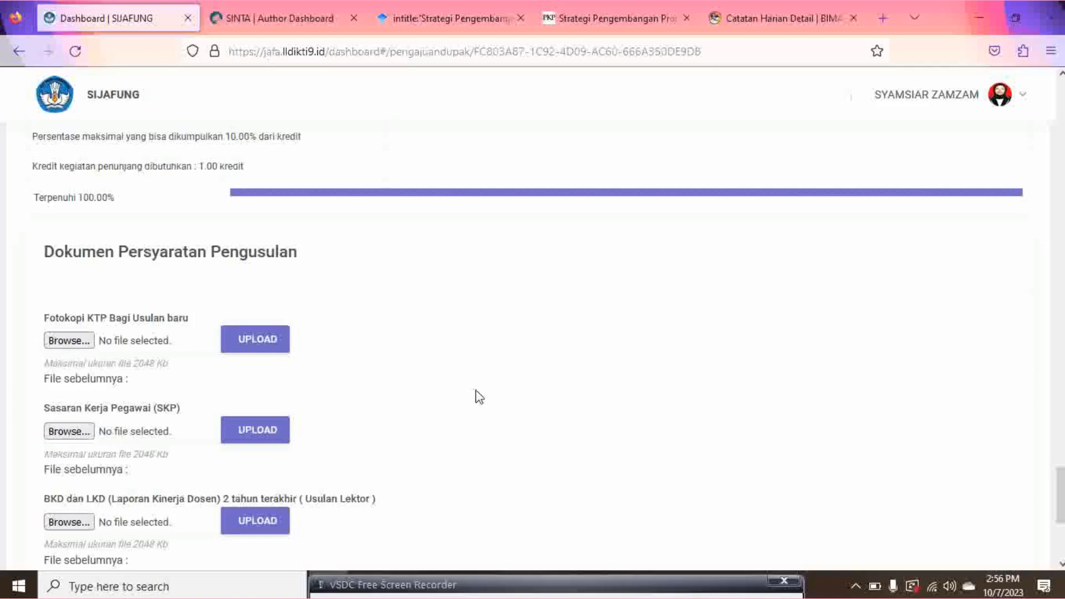
scroll(527, 393, "down", 4)
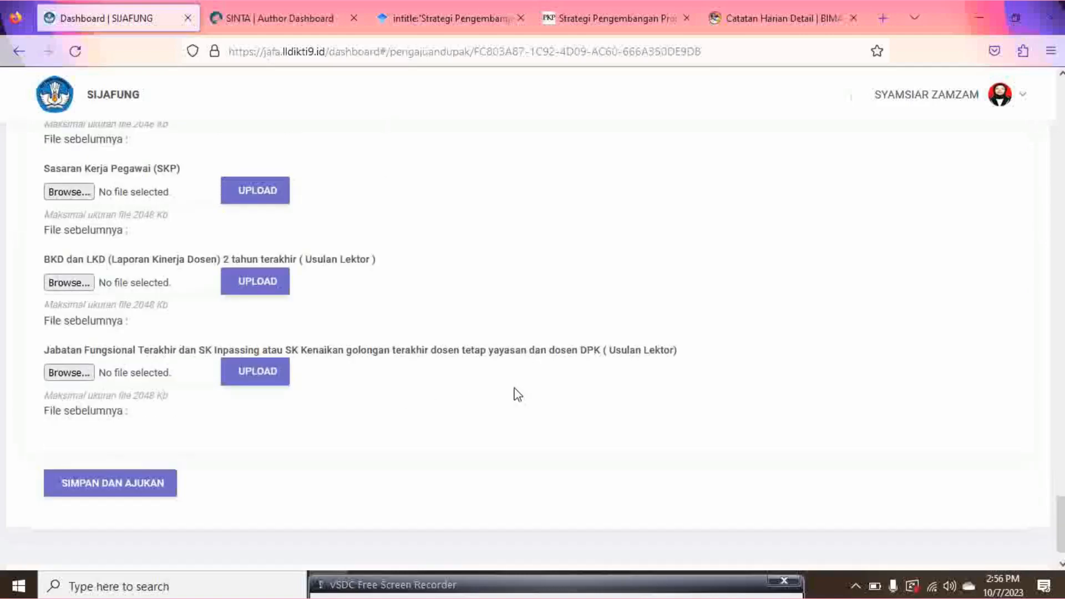
scroll(675, 339, "up", 7)
scroll(675, 338, "up", 3)
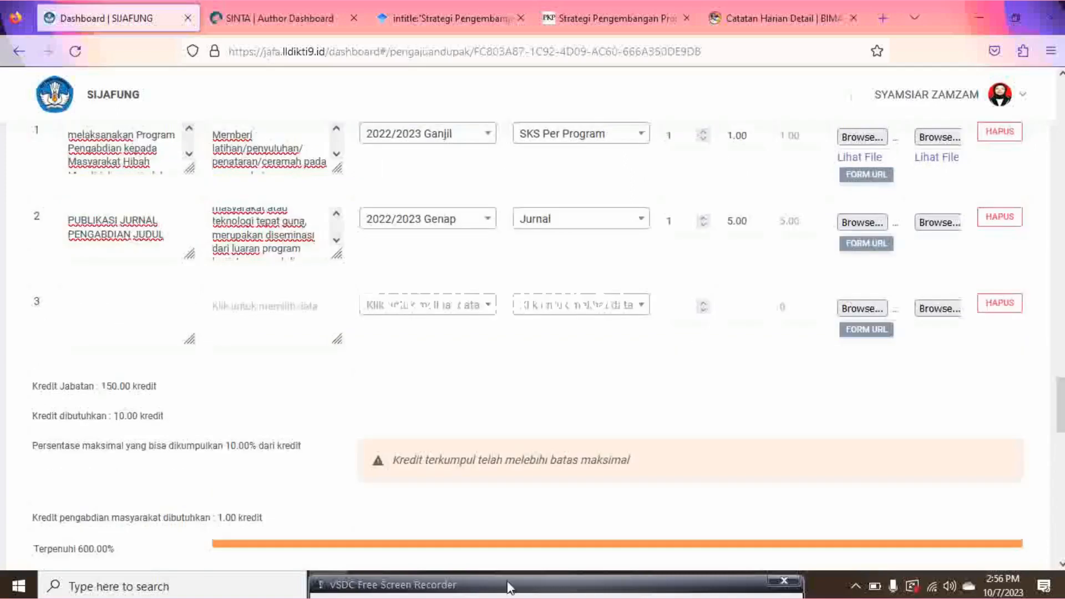
left_click_drag(371, 581, 416, 365)
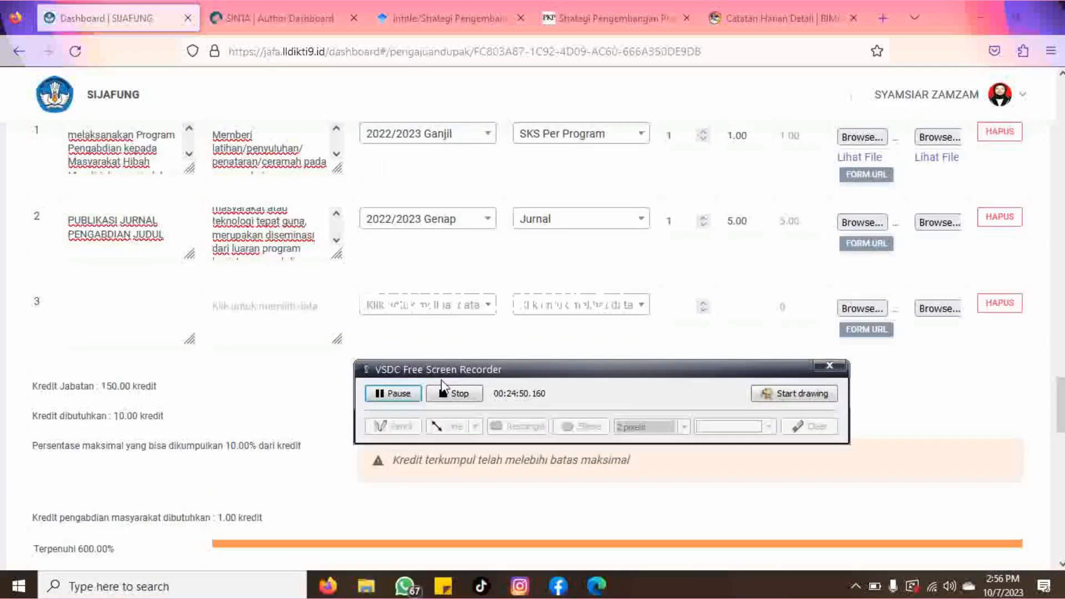